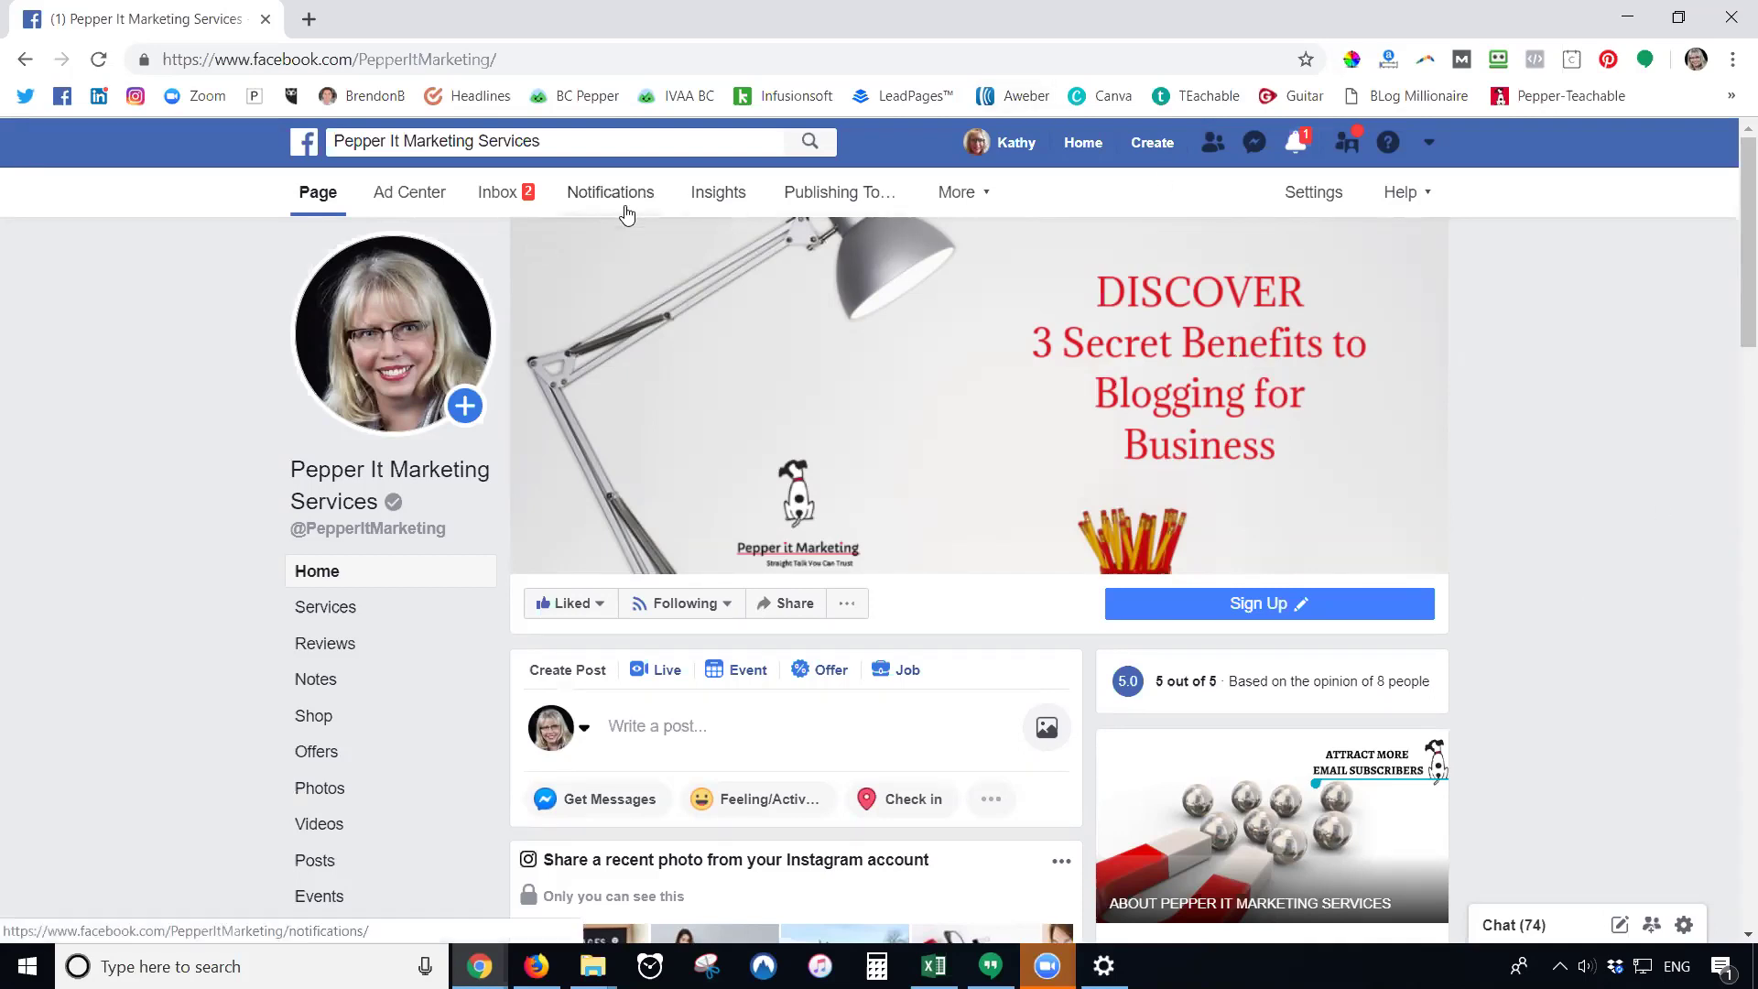
- Open the account notifications and look through the recent entries for activity on the business page
click(1298, 145)
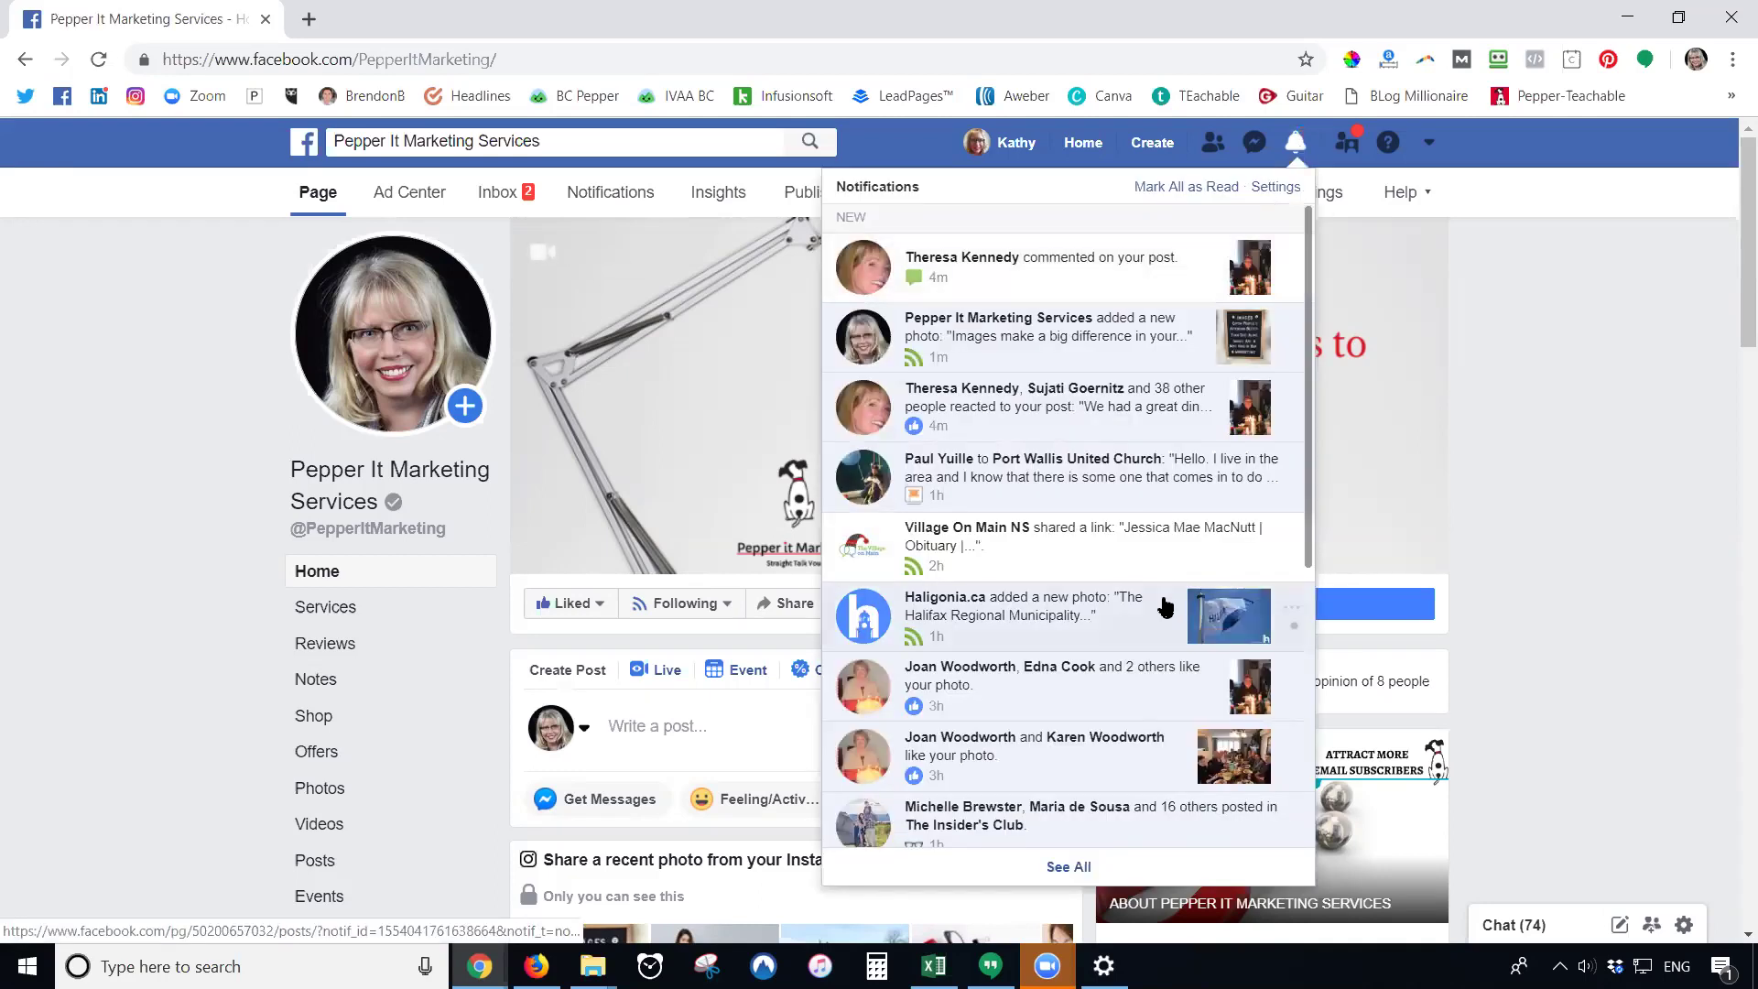
scroll(1164, 604, down, 5)
scroll(1164, 604, down, 10)
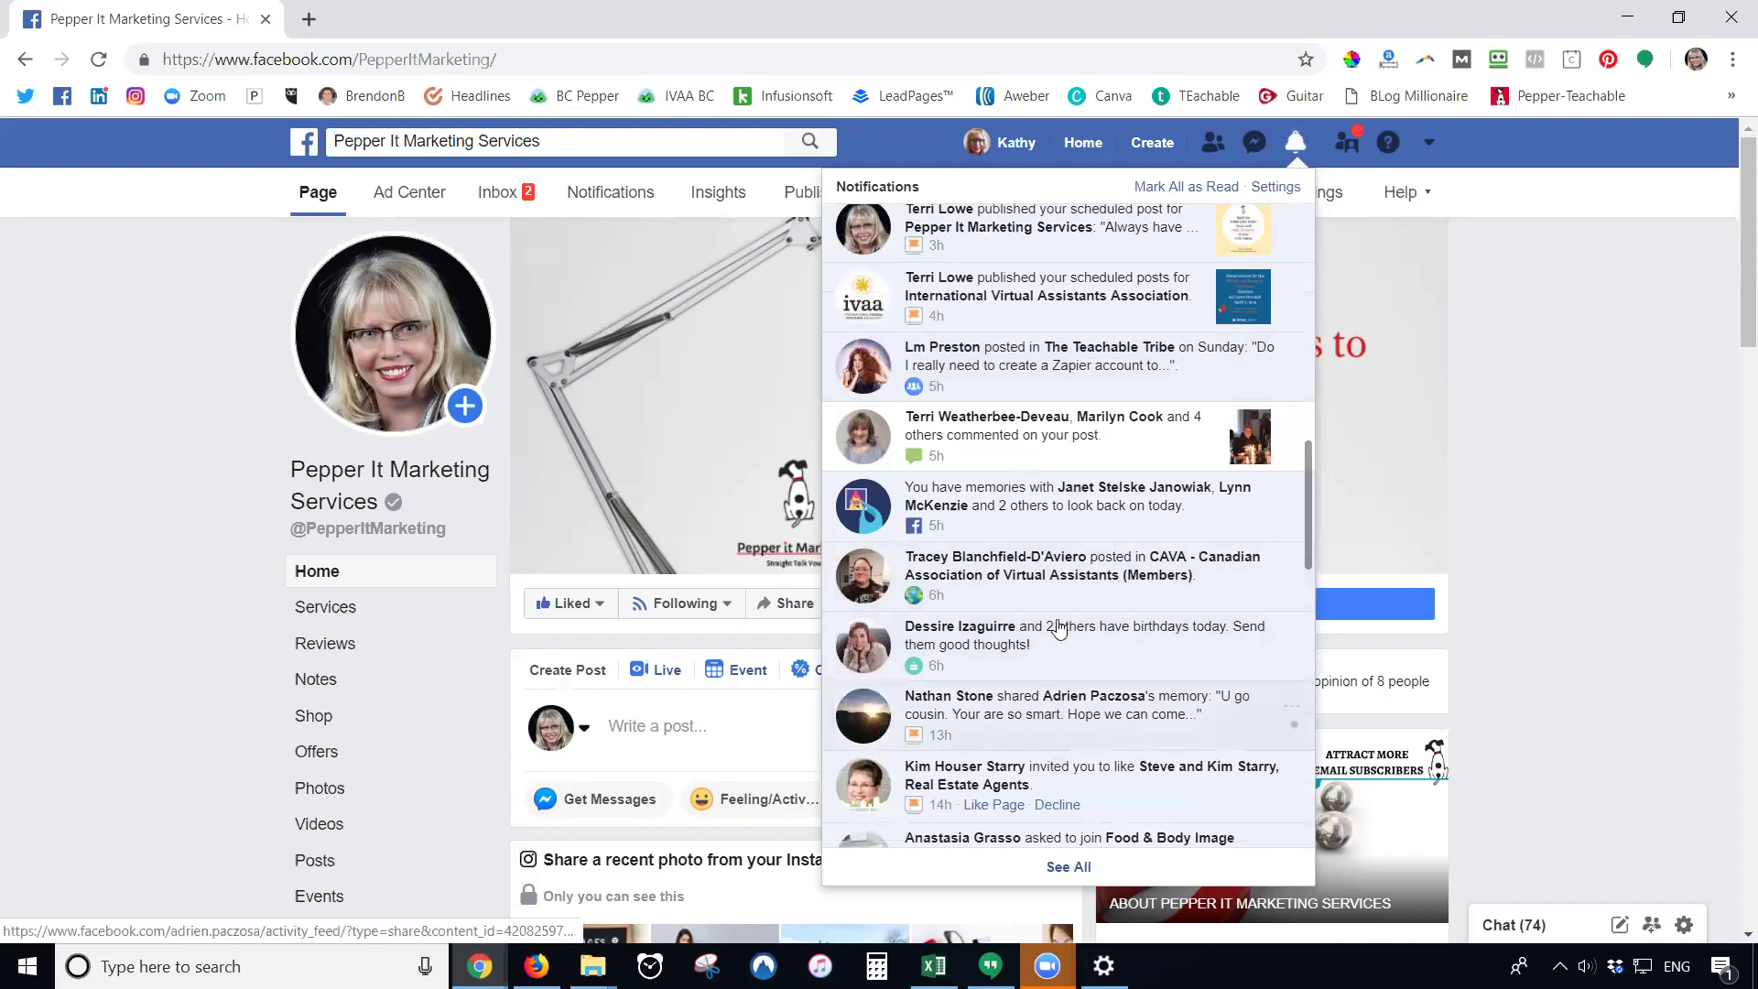
scroll(1064, 392, up, 10)
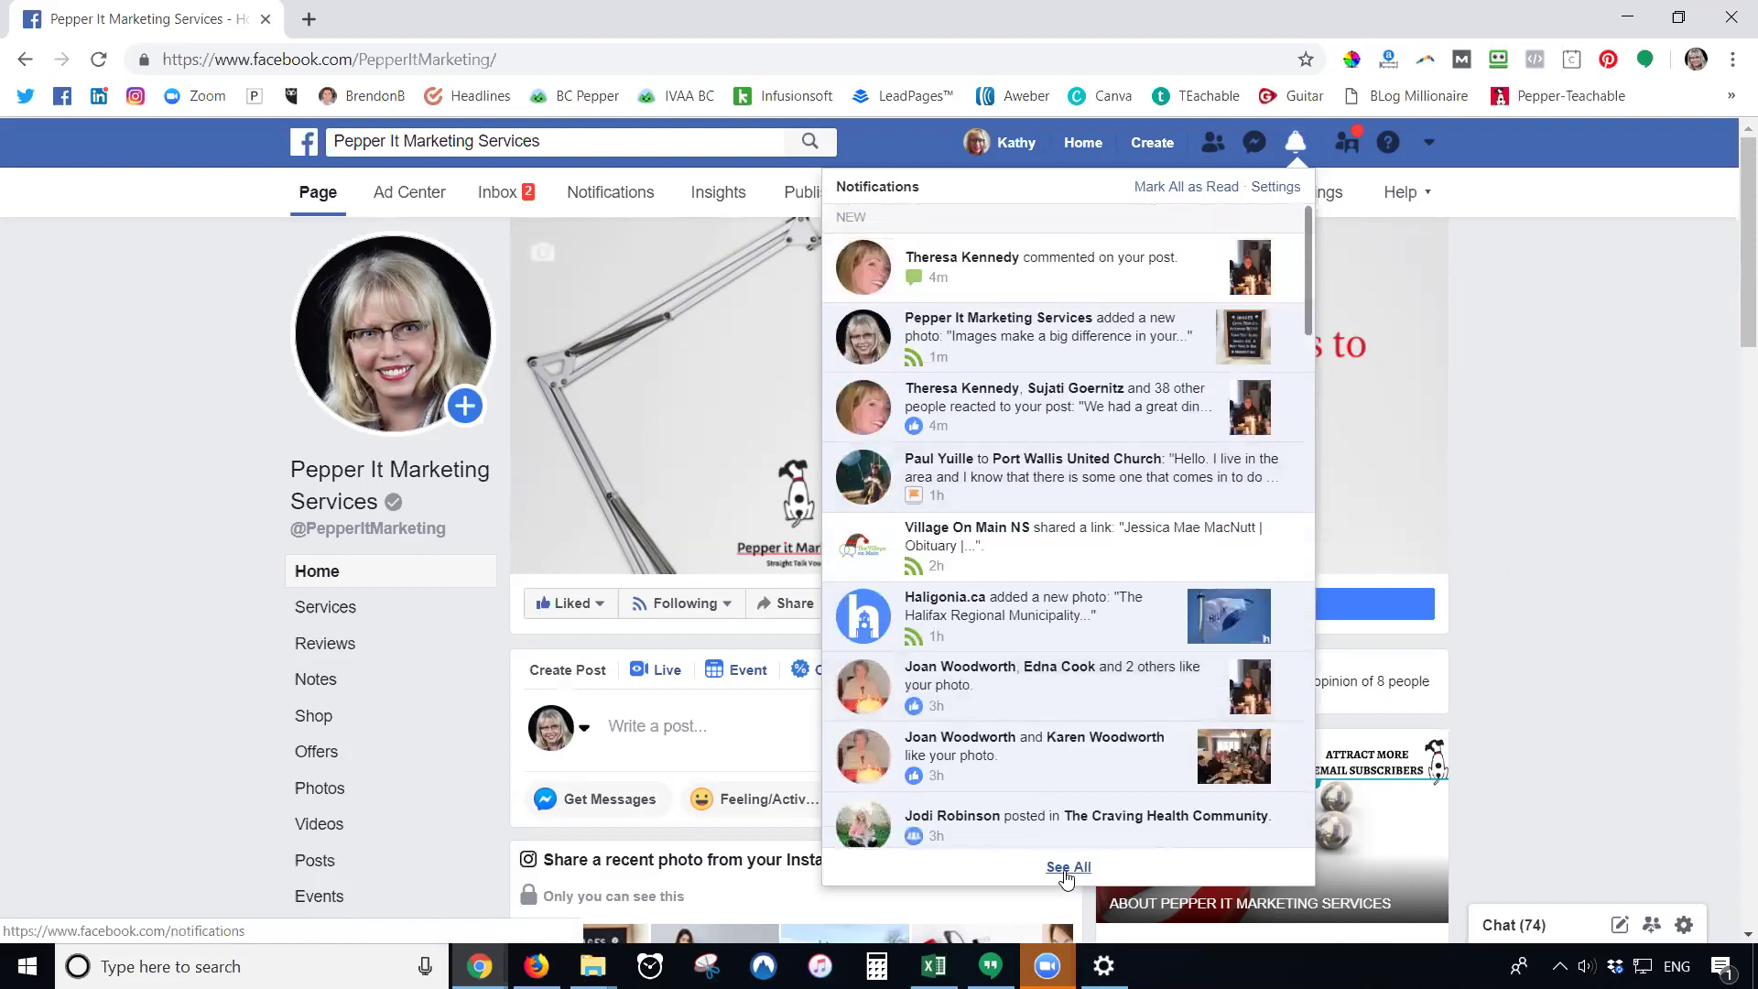
- View the complete list of account notifications, then return to the Pepper It Marketing Services page
scroll(1064, 870, down, 4)
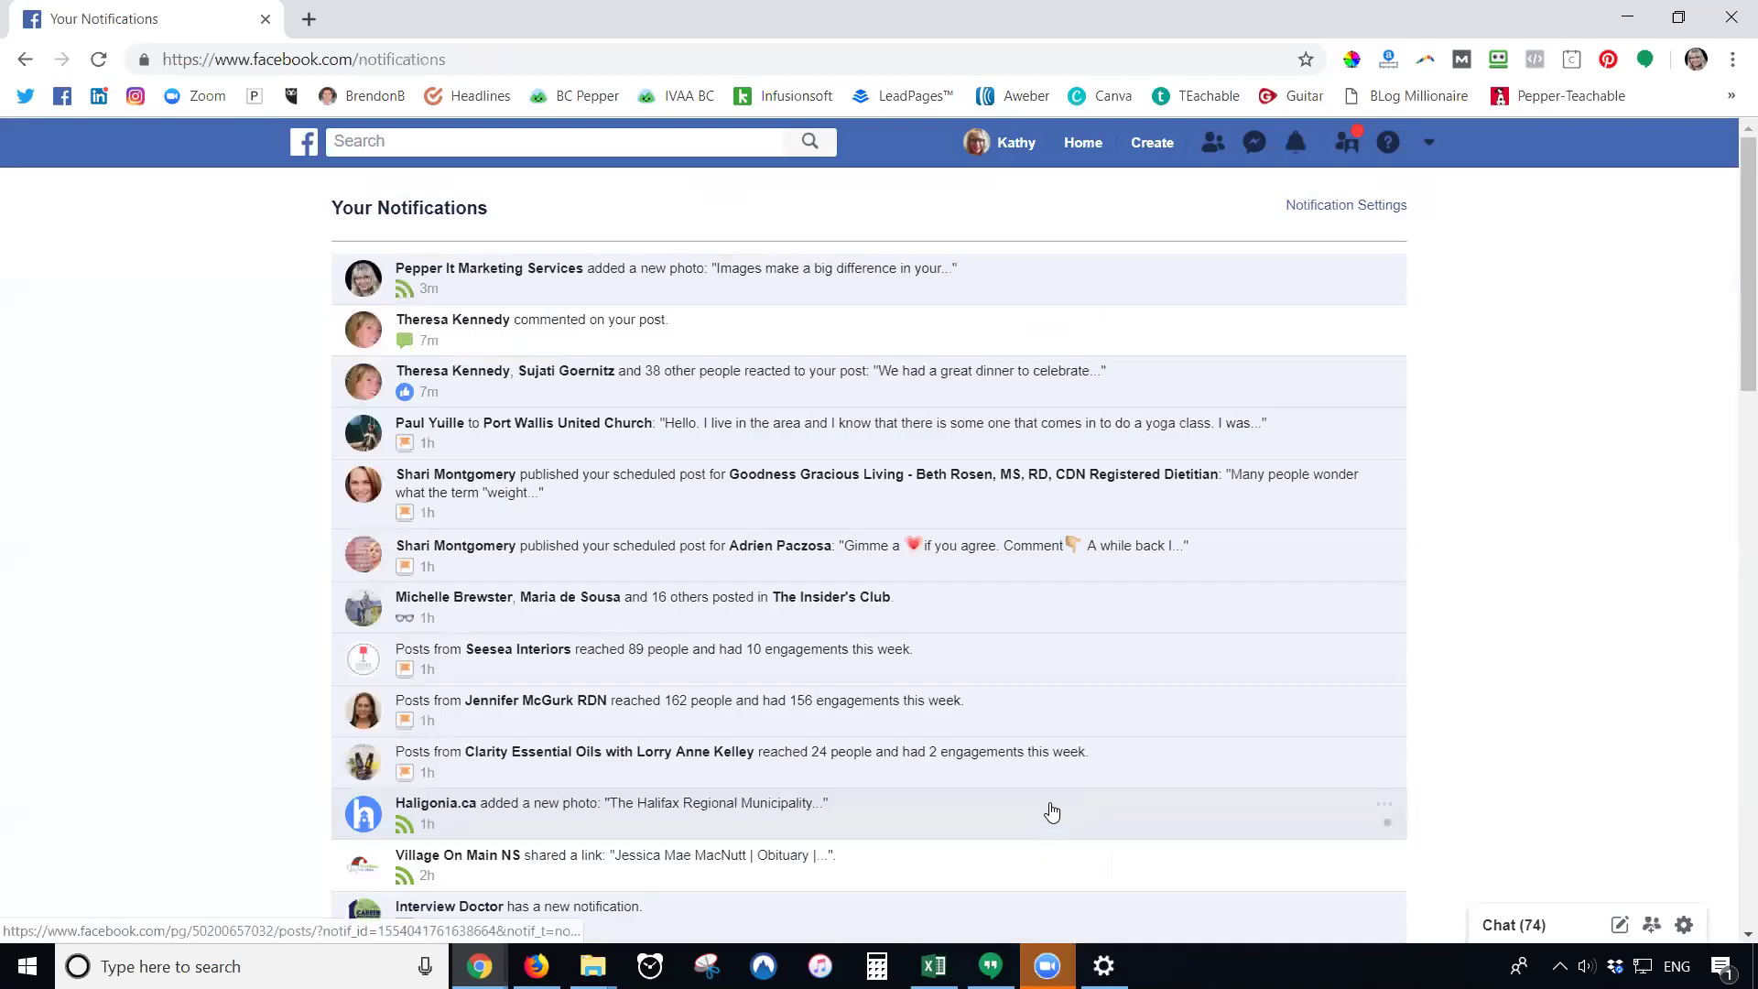
scroll(1049, 821, down, 8)
scroll(1051, 813, down, 2)
scroll(824, 641, up, 10)
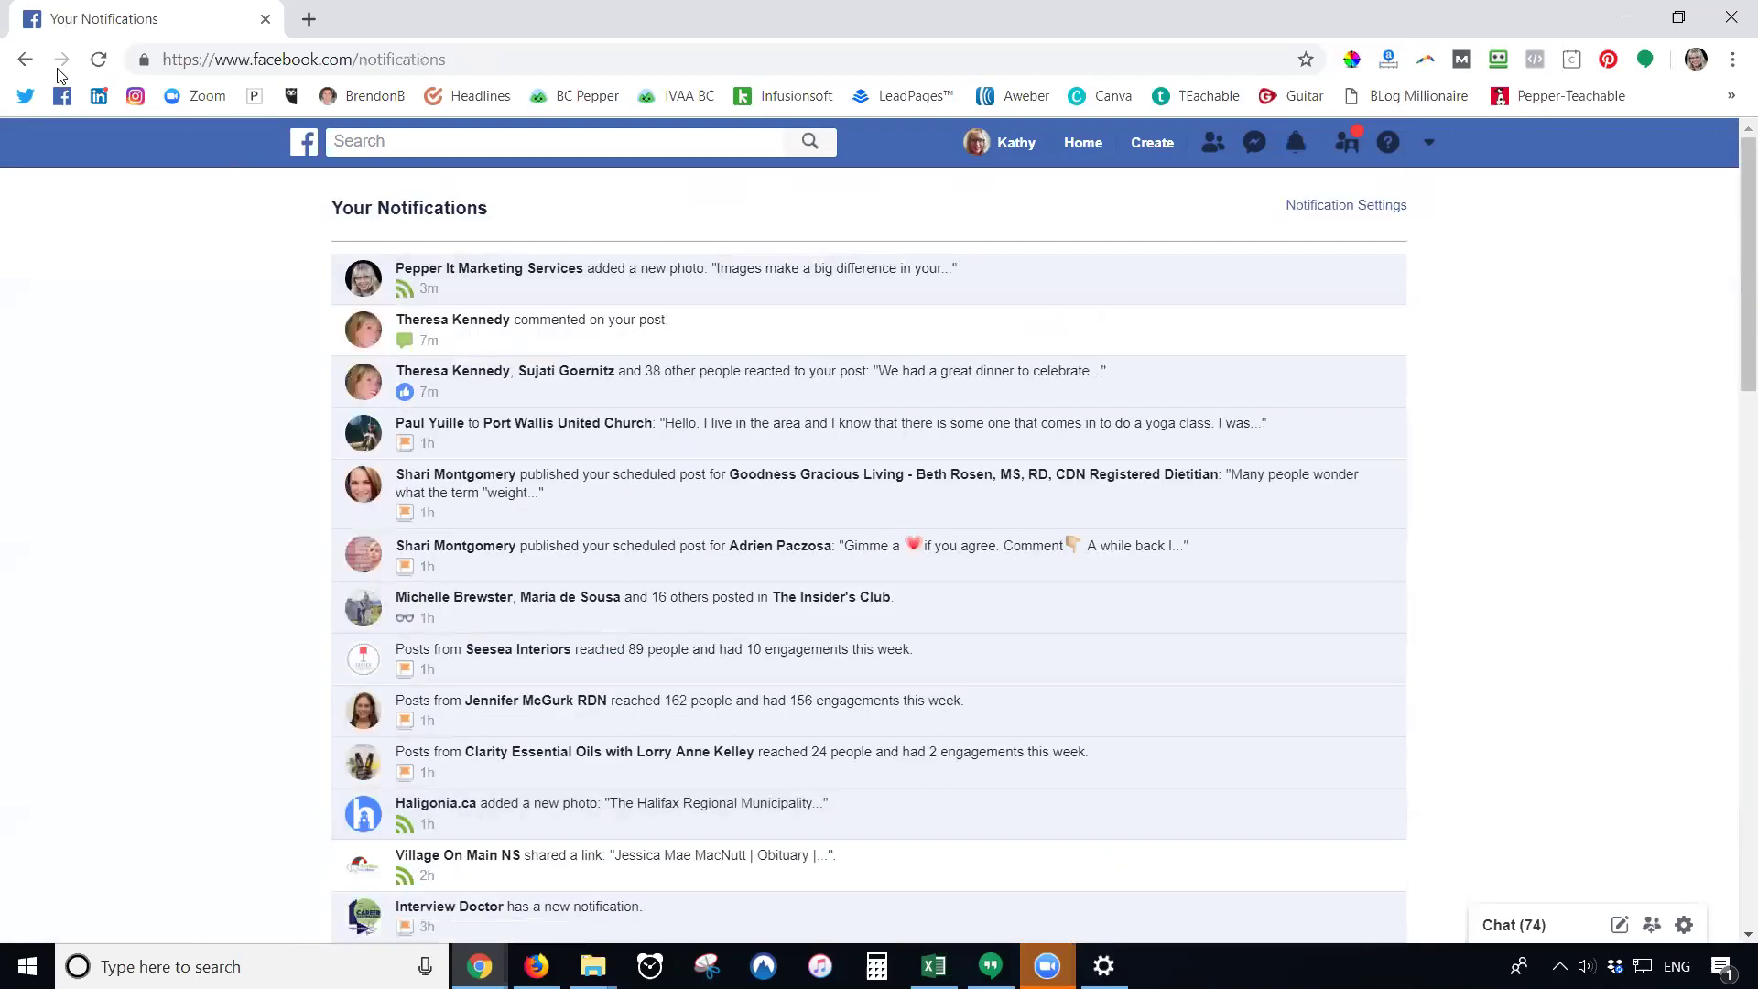
click(27, 62)
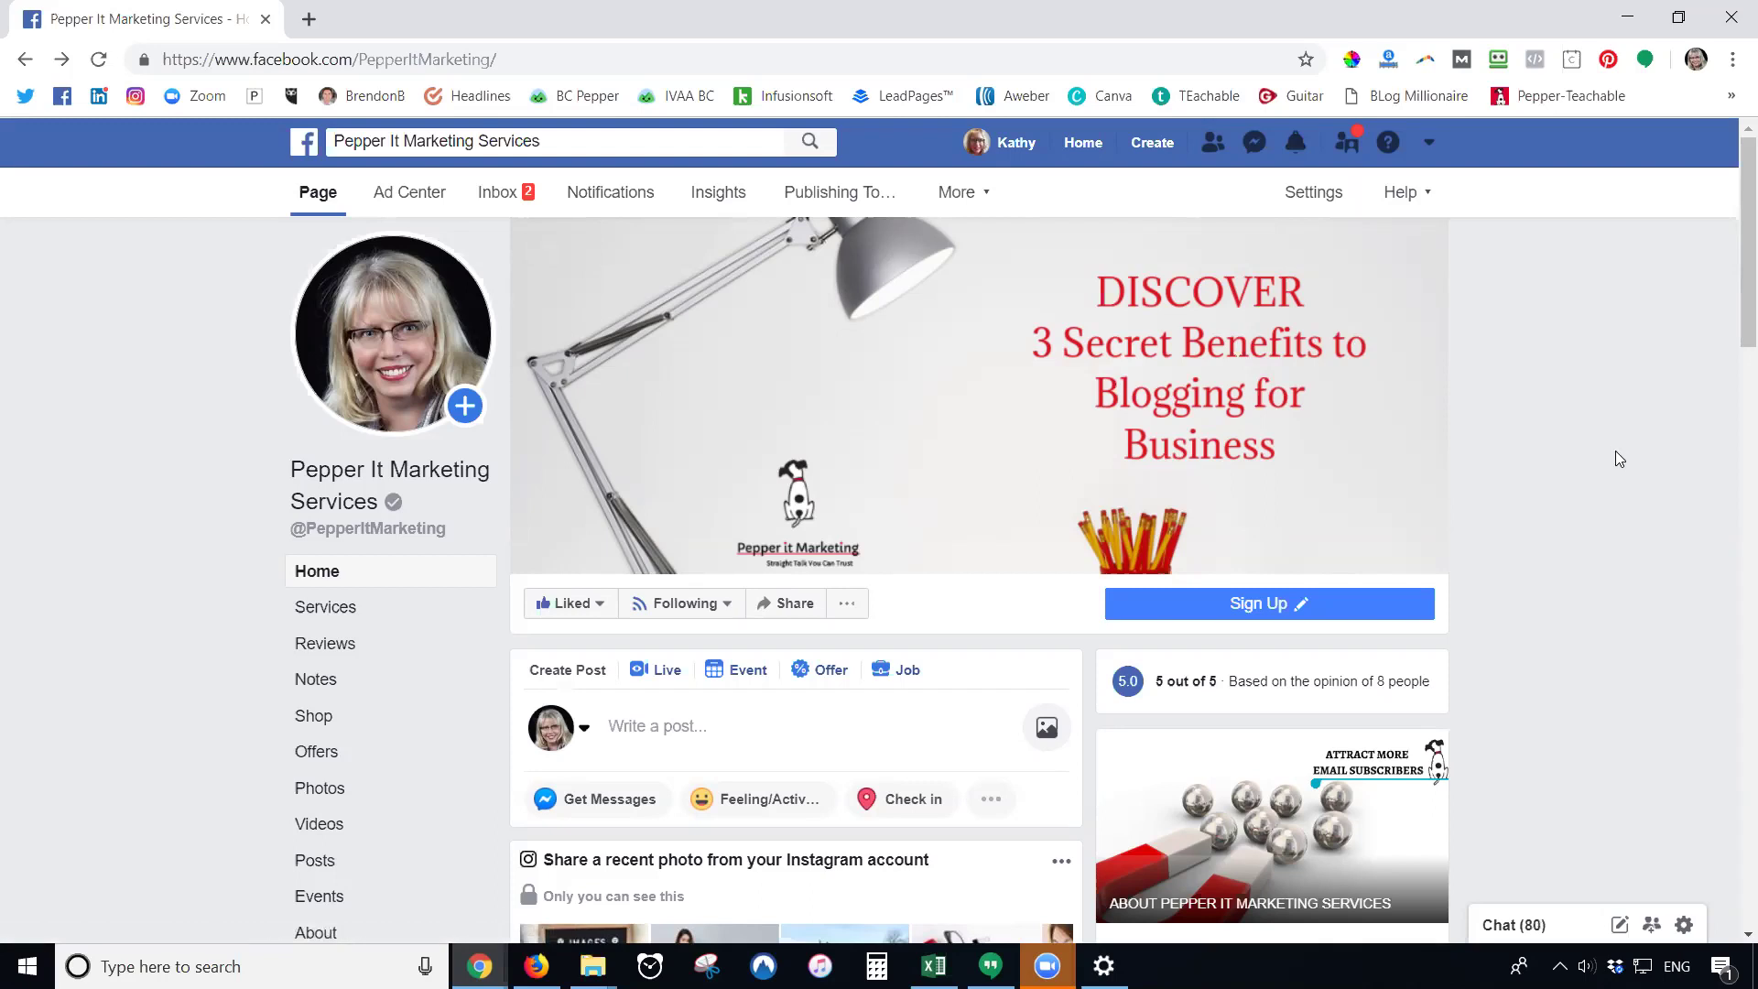
- Look through the business page's Home sections, from Our Story to Pages Liked by This Page, for posts left by visitors
scroll(1616, 451, down, 2)
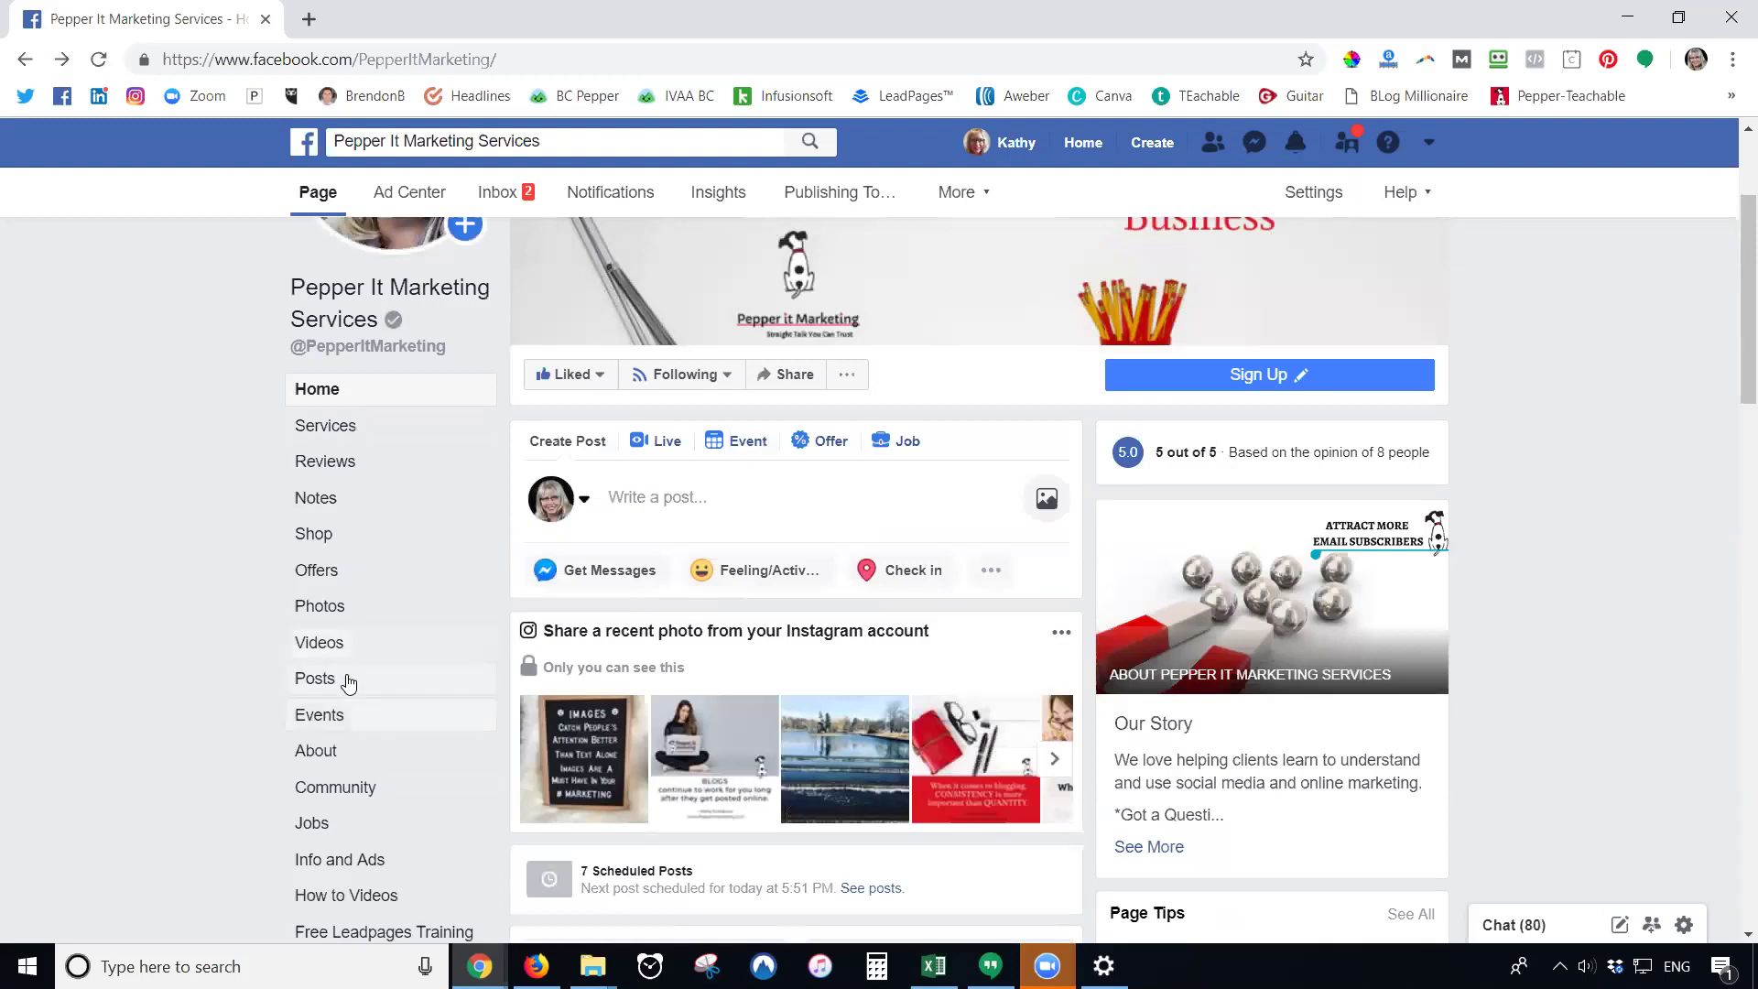
scroll(1542, 463, down, 5)
scroll(1542, 463, down, 12)
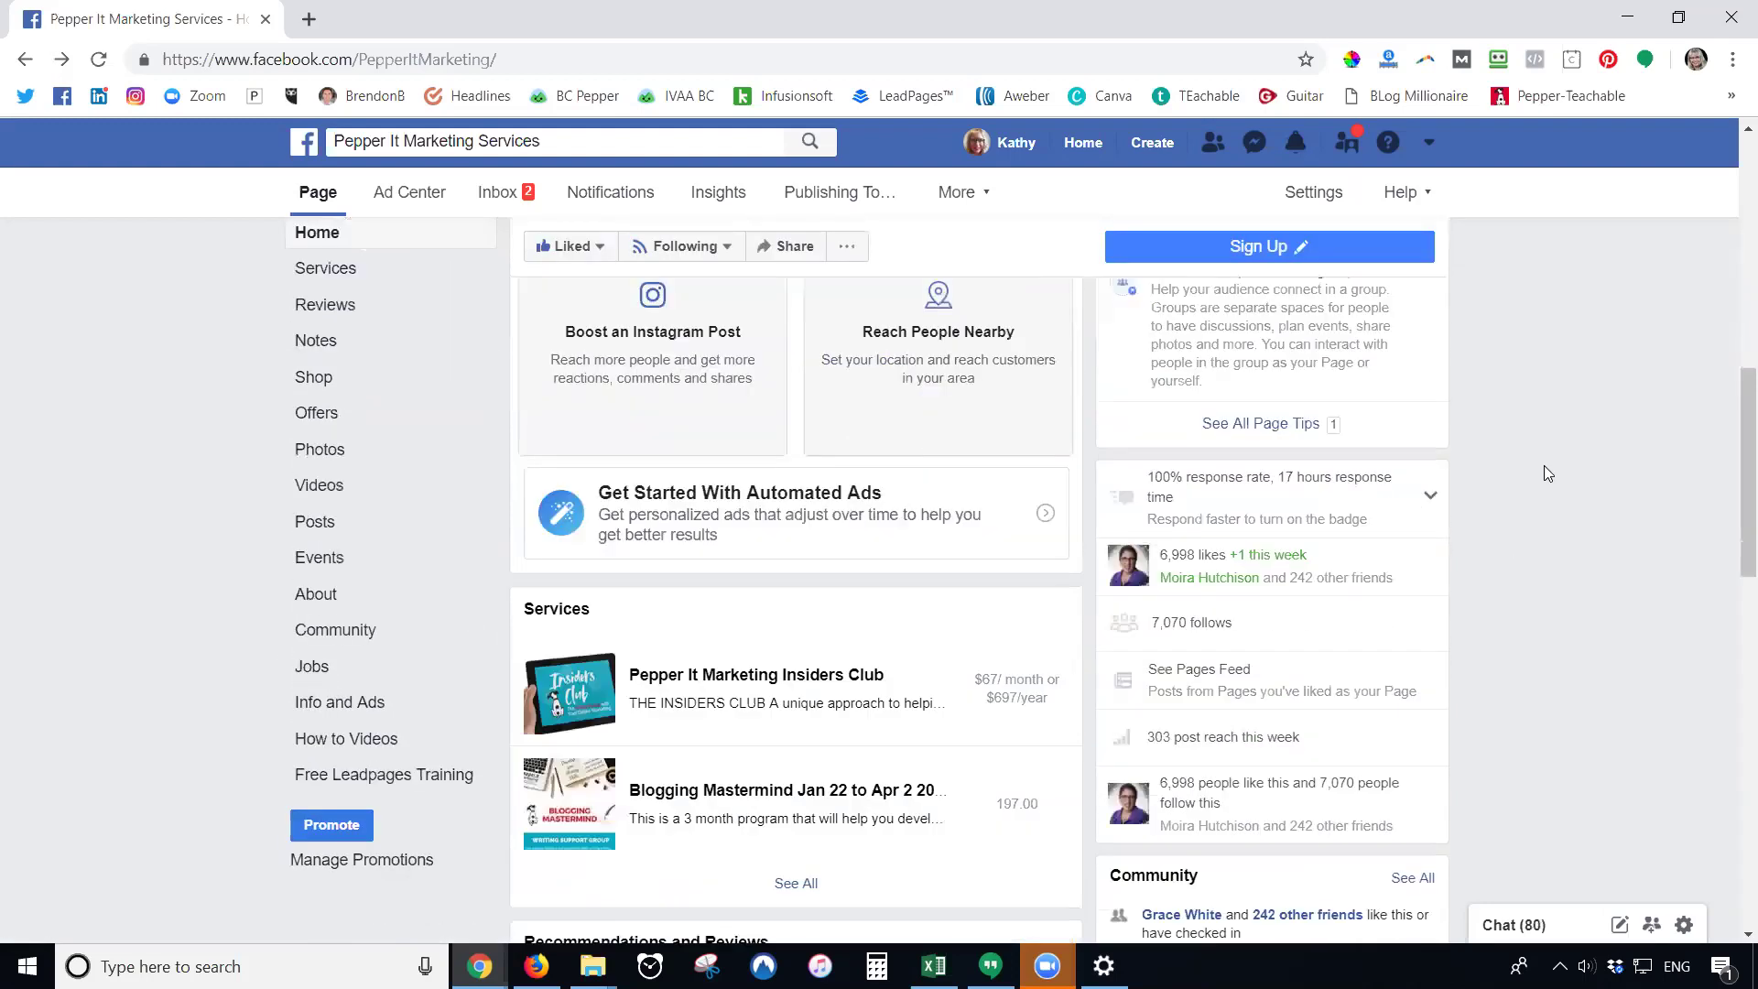
scroll(1544, 465, down, 5)
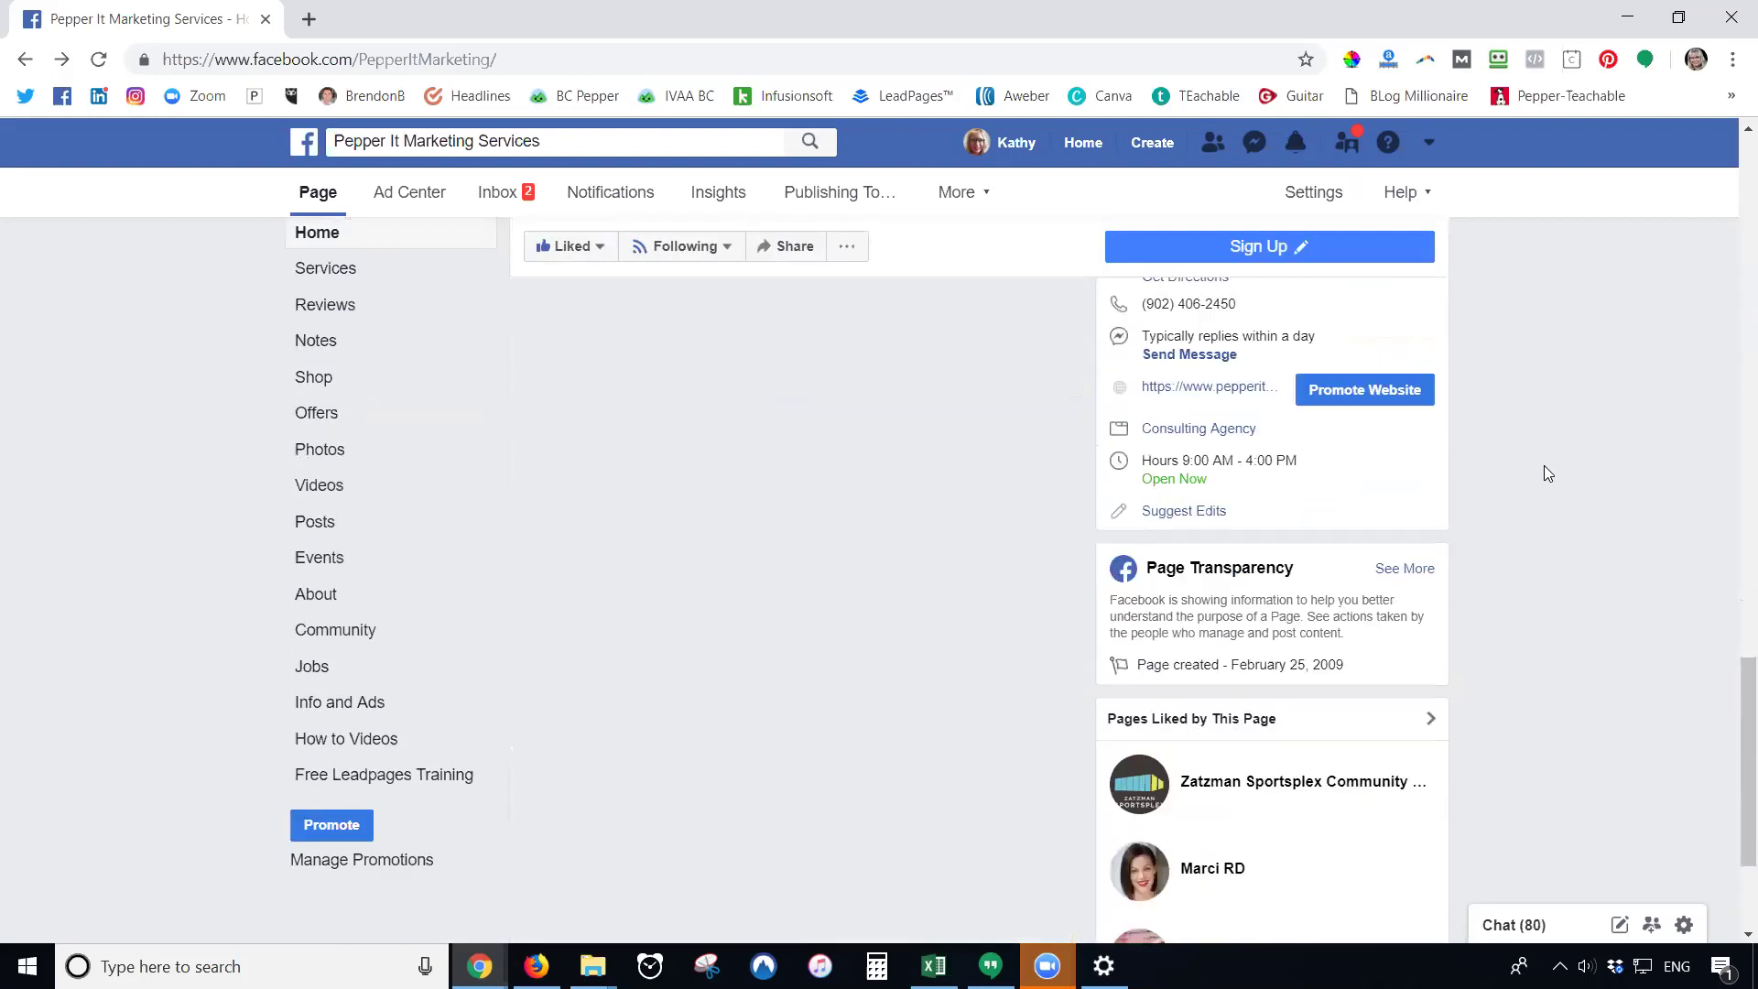
key(Home)
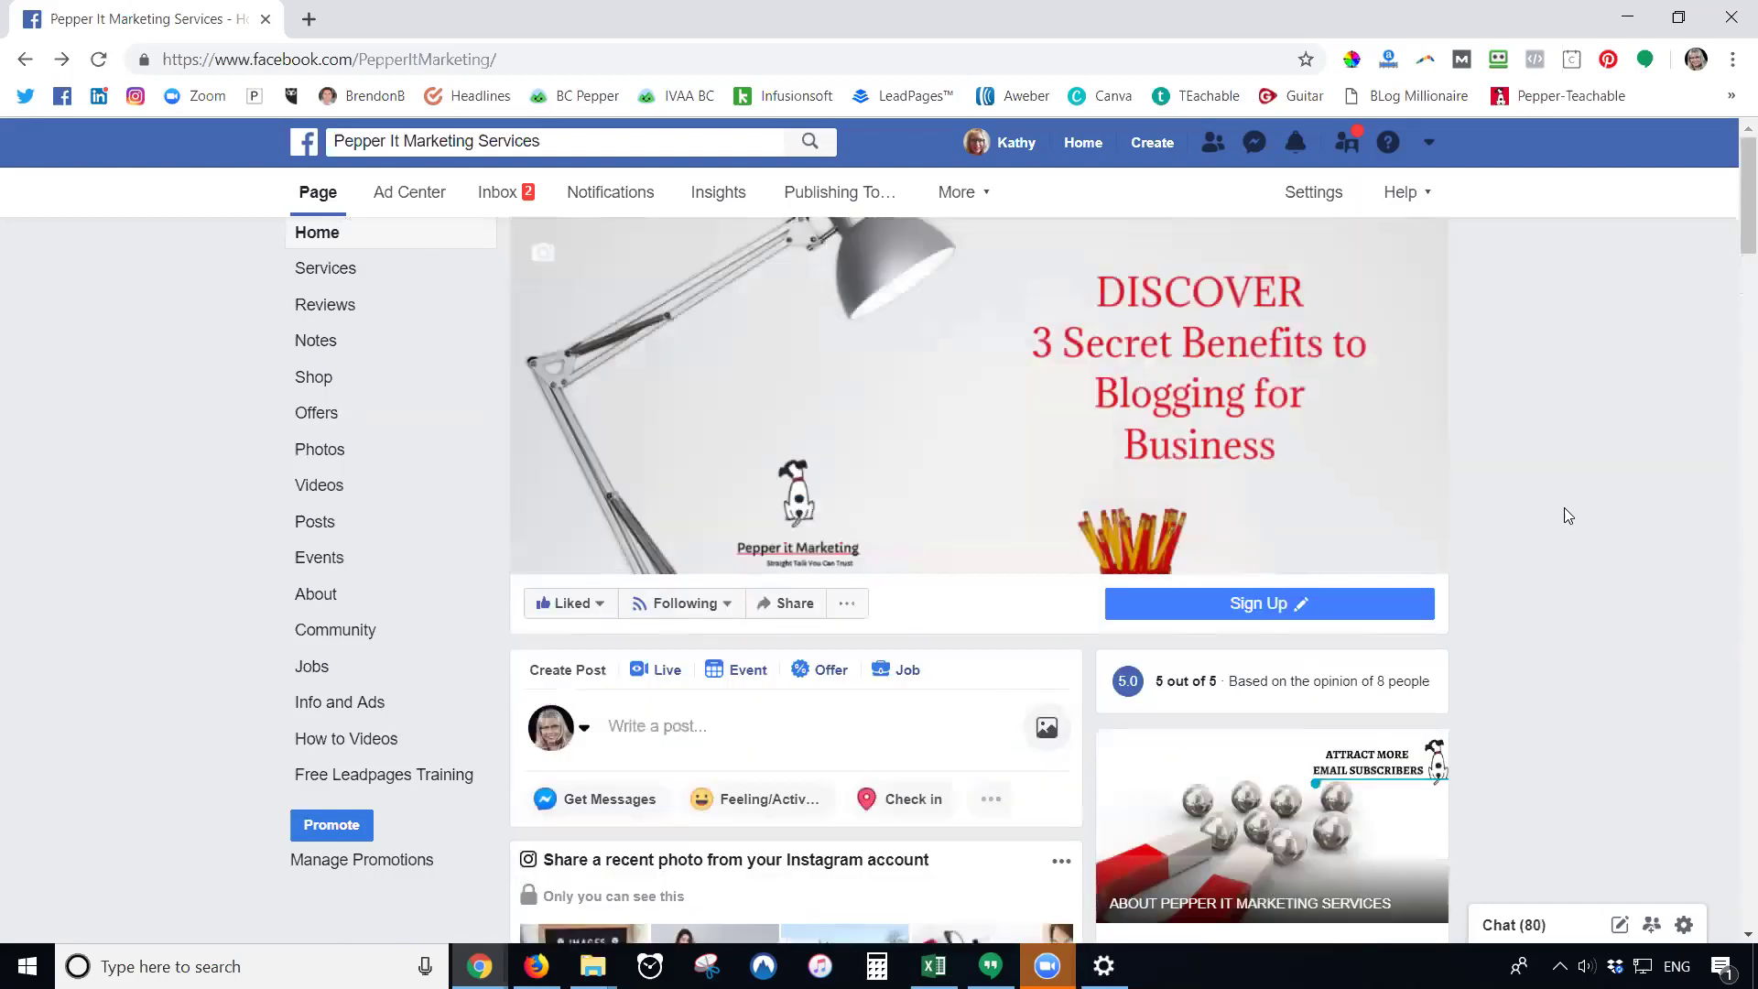
scroll(1328, 631, down, 7)
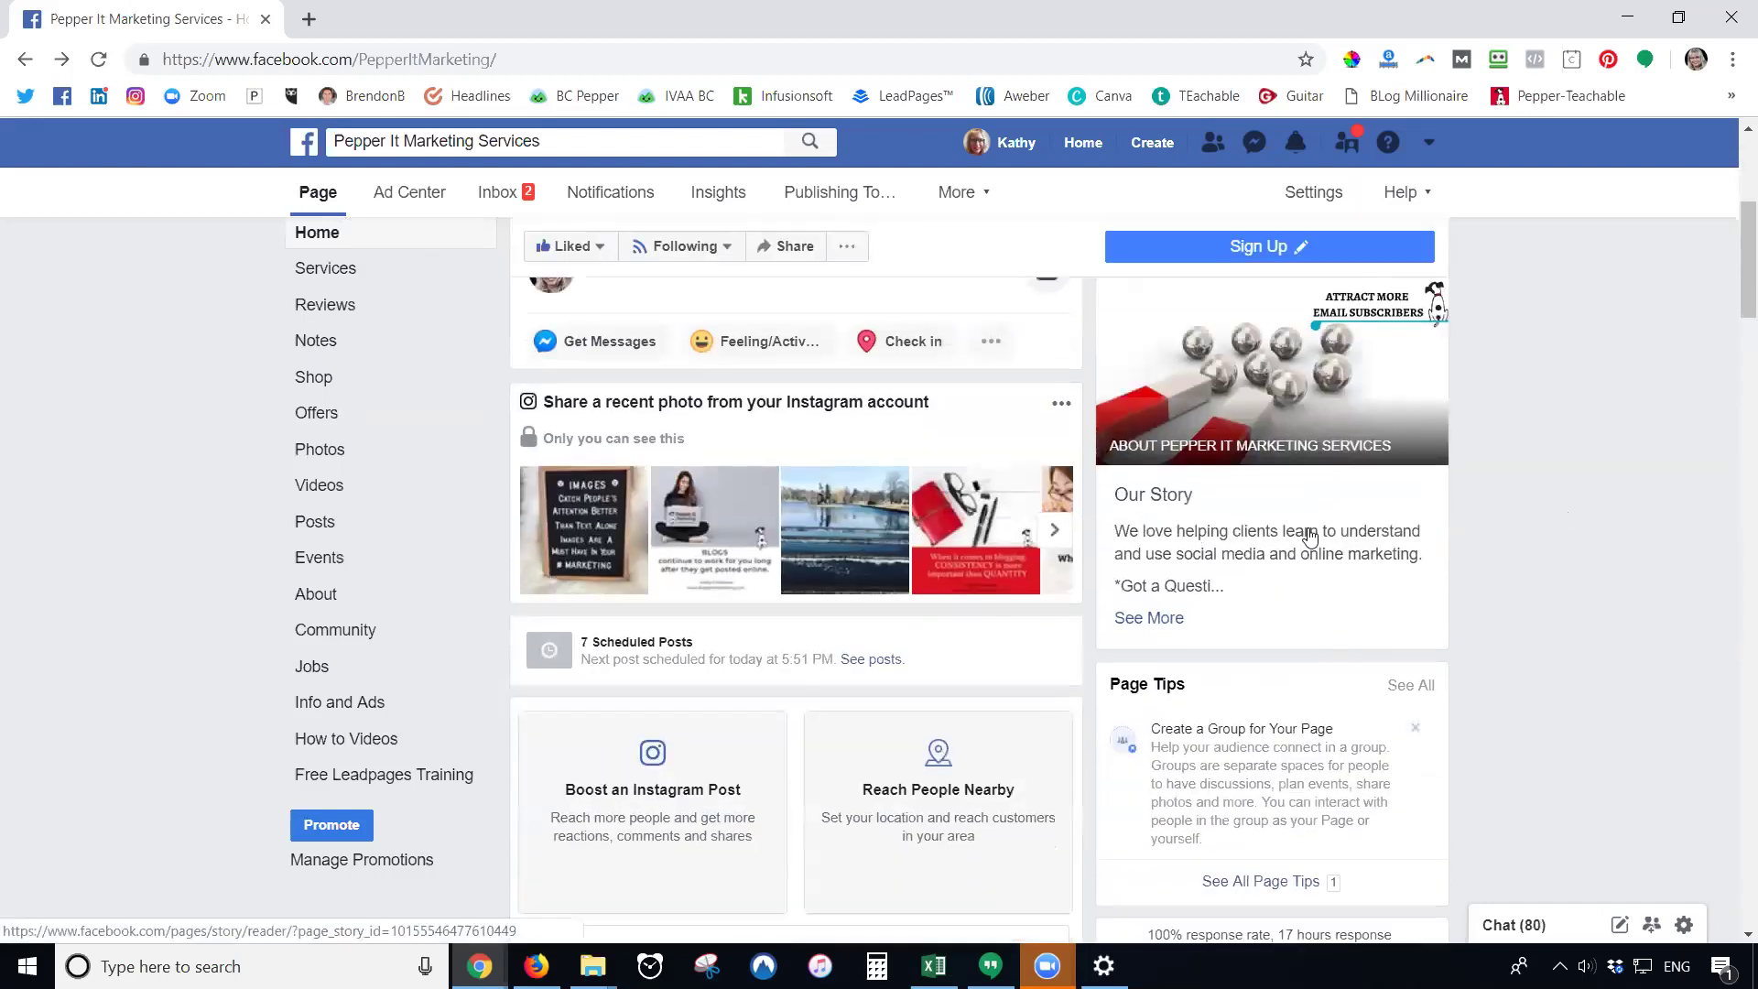
scroll(1310, 536, down, 5)
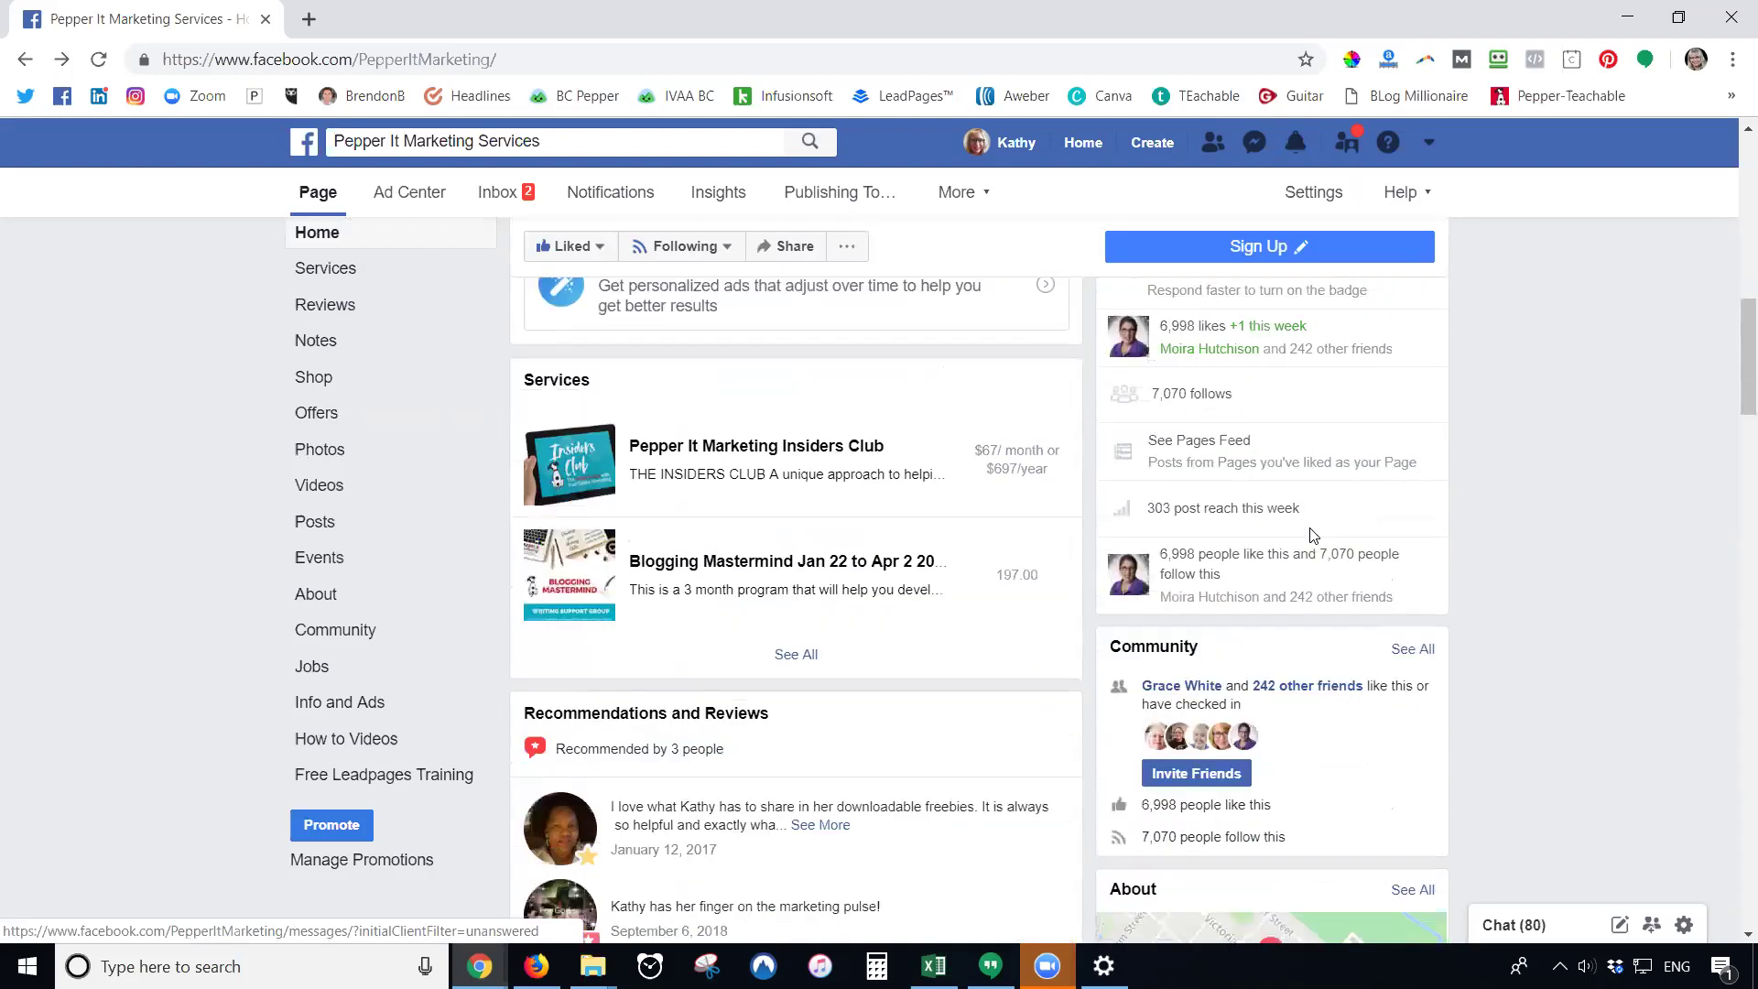
scroll(1315, 536, down, 2)
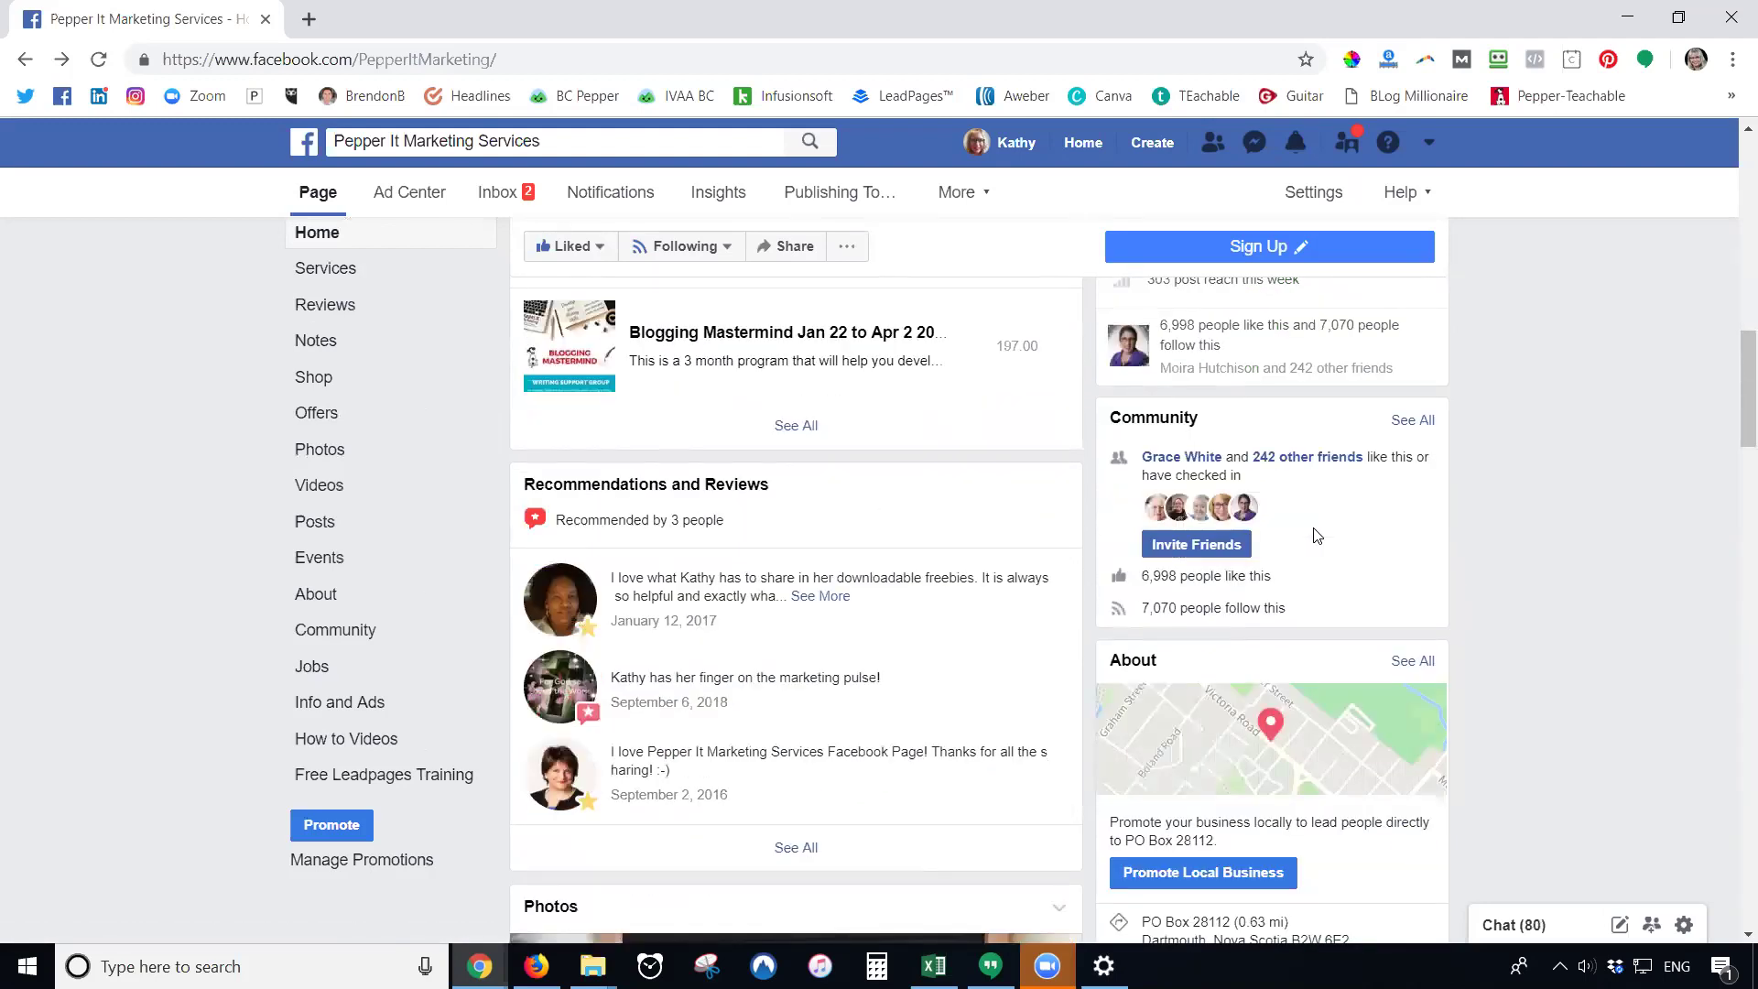
scroll(1369, 526, up, 2)
scroll(1369, 525, up, 2)
scroll(1369, 526, down, 5)
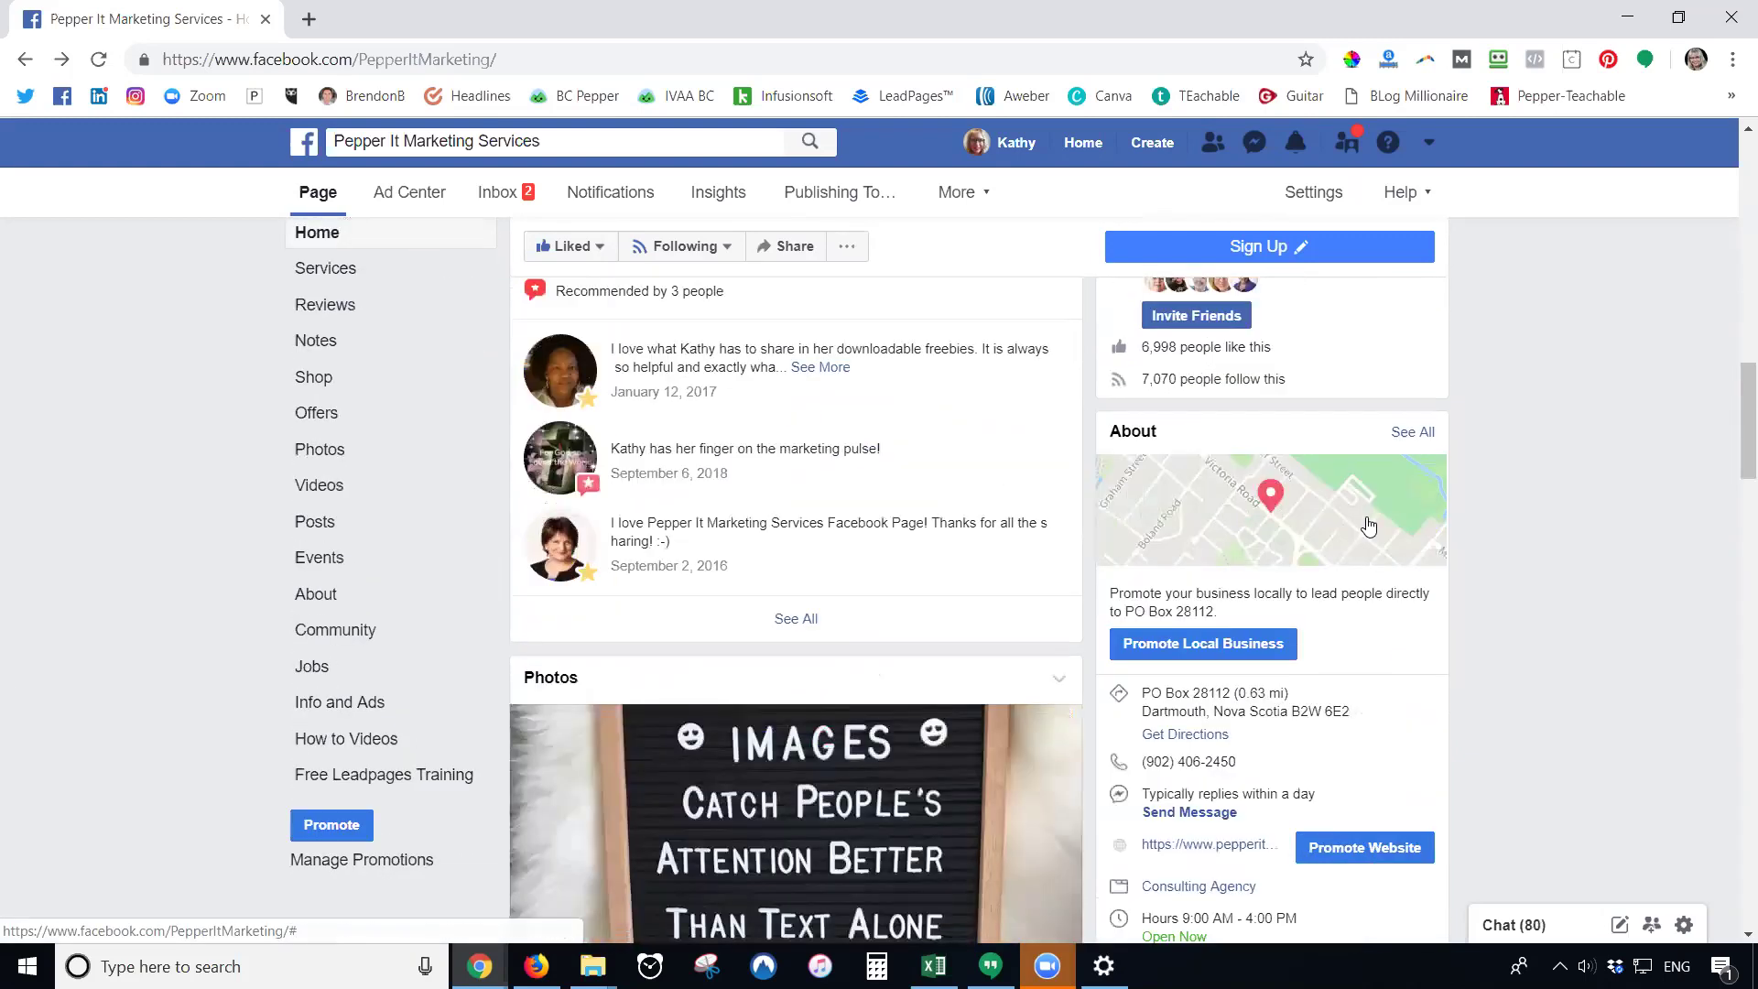
scroll(1369, 525, down, 5)
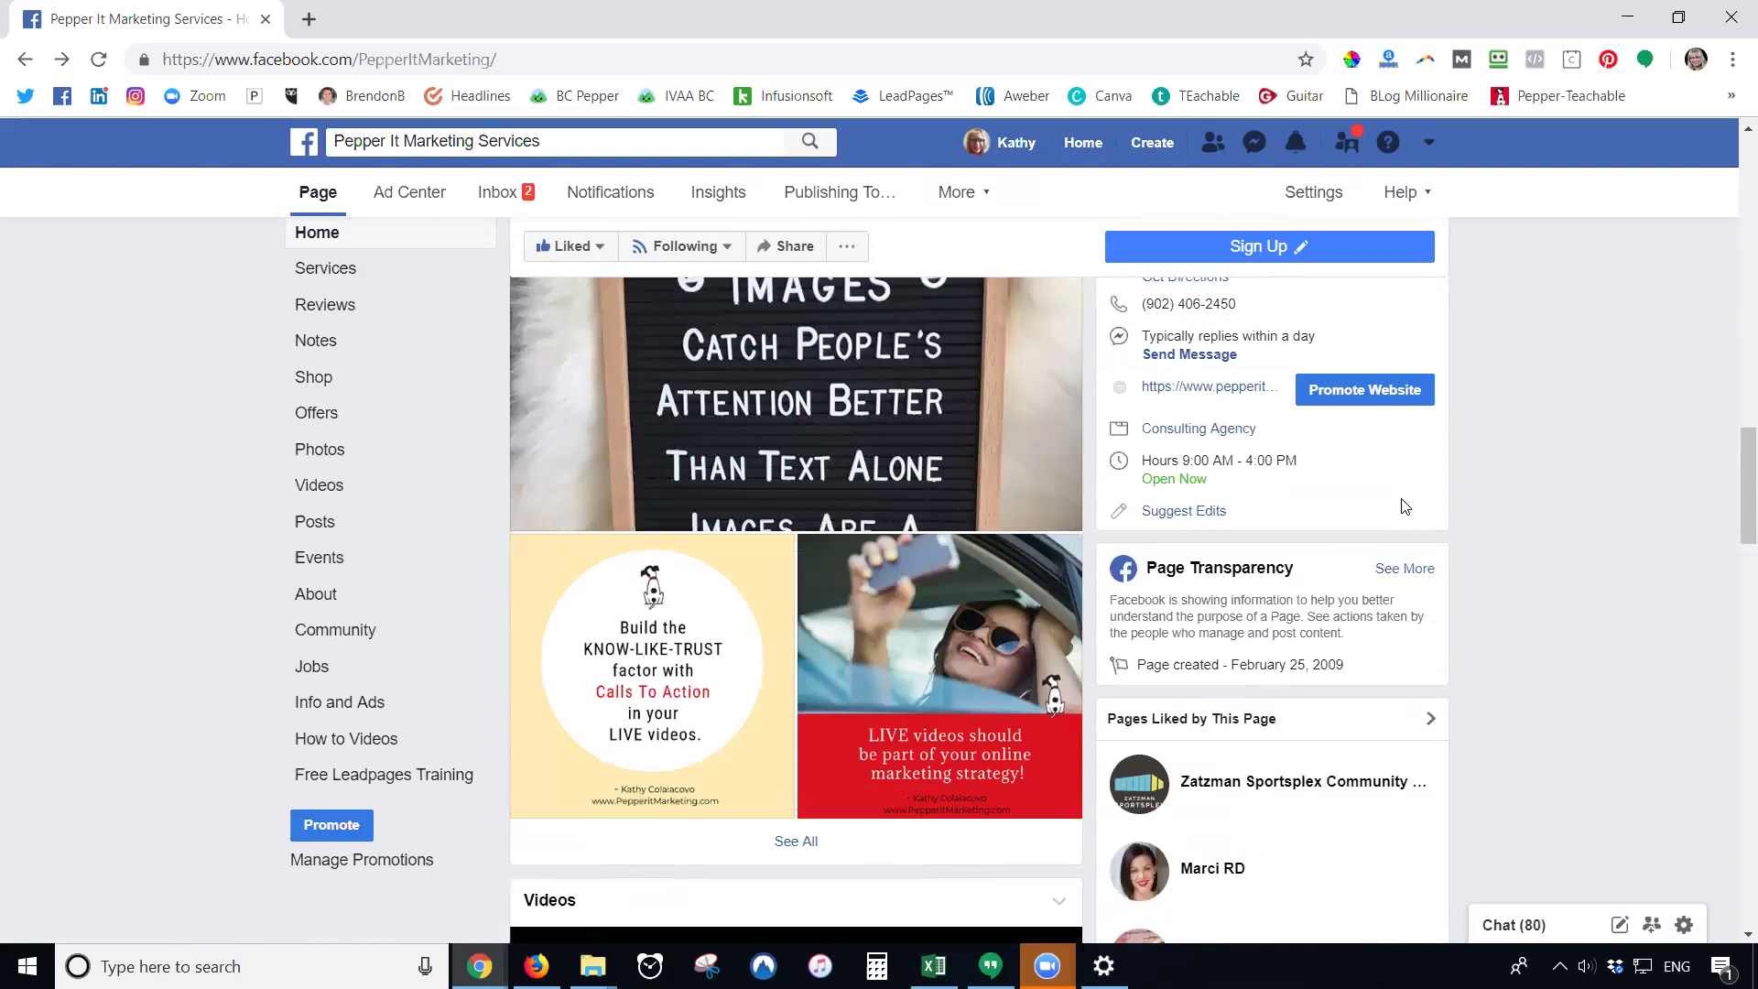
scroll(1403, 505, down, 1)
scroll(1406, 507, down, 2)
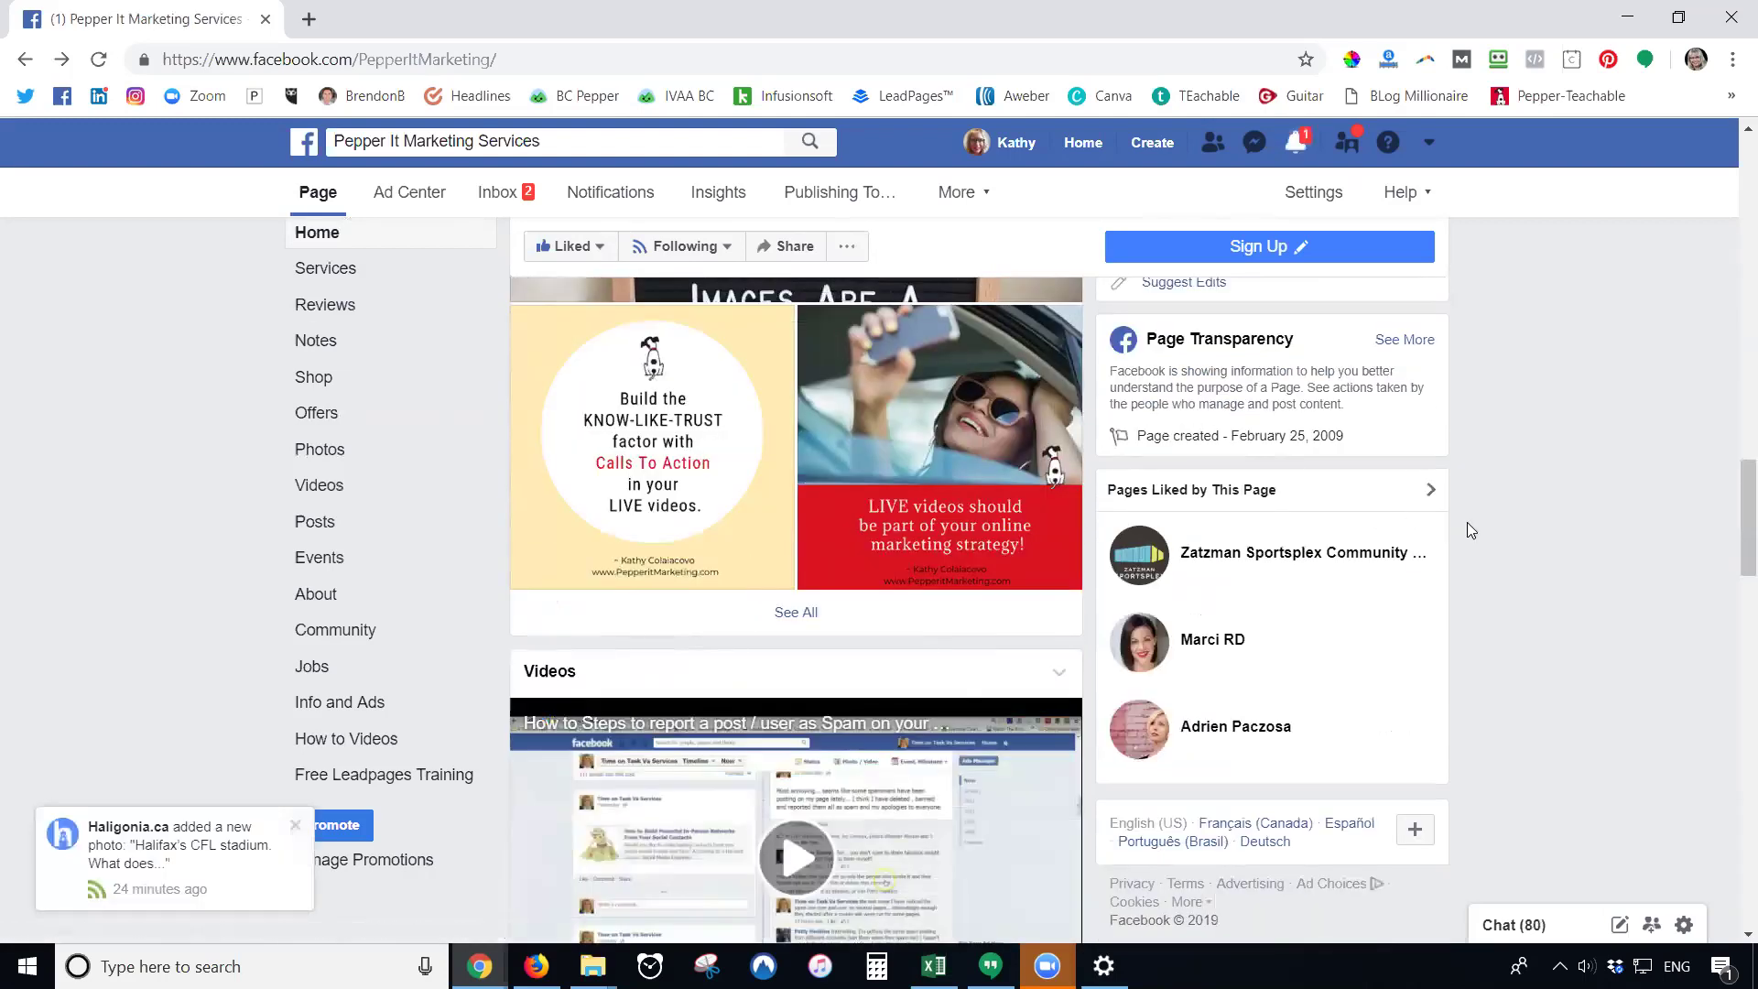
scroll(1480, 518, up, 5)
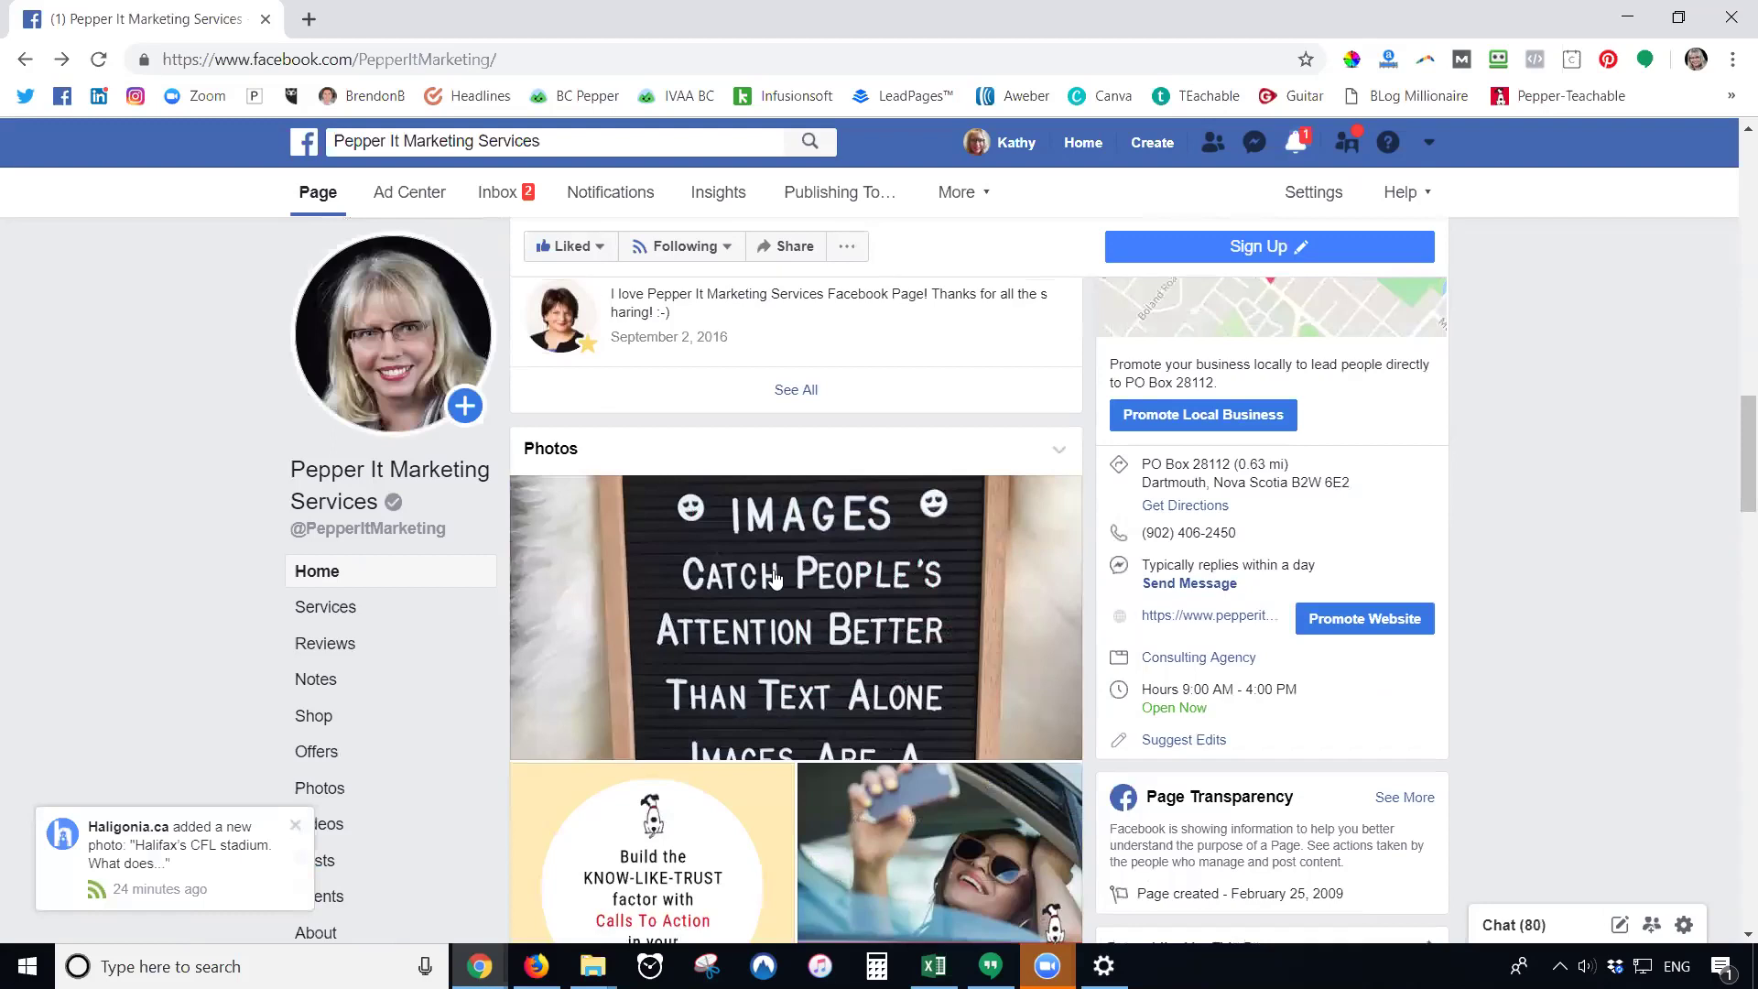
scroll(399, 720, down, 3)
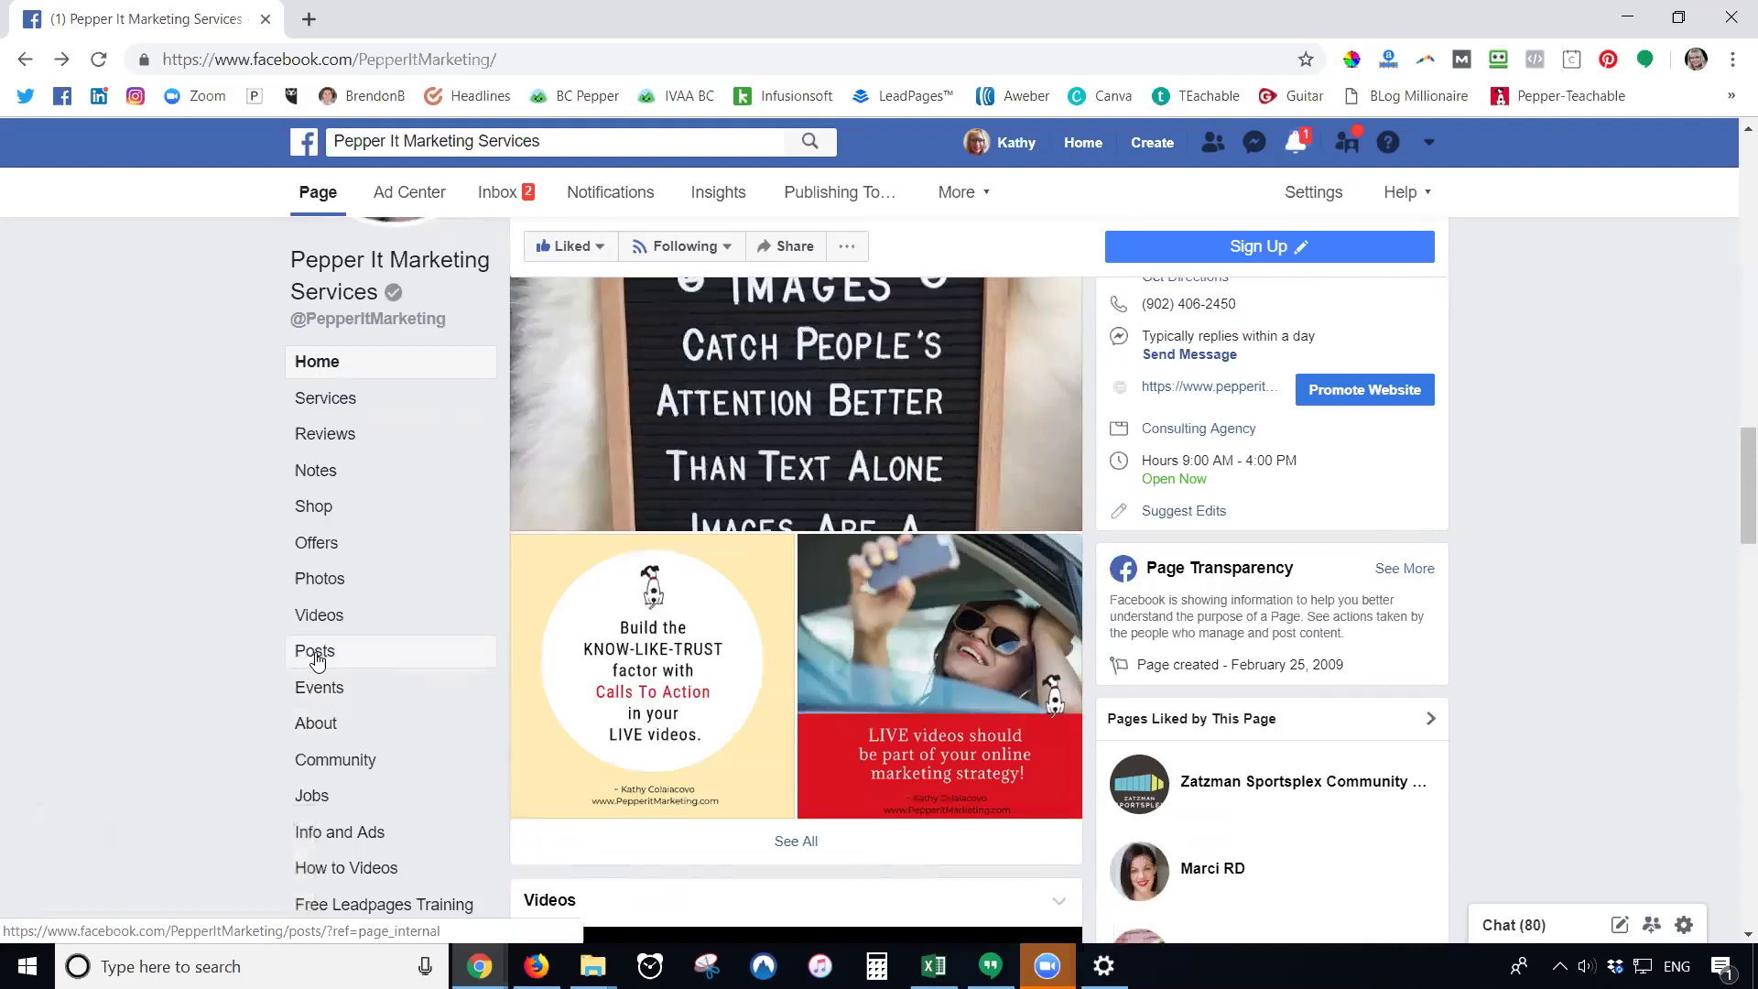
- Go to the page's Posts section, view the full Visitor Posts list, and close it
click(316, 654)
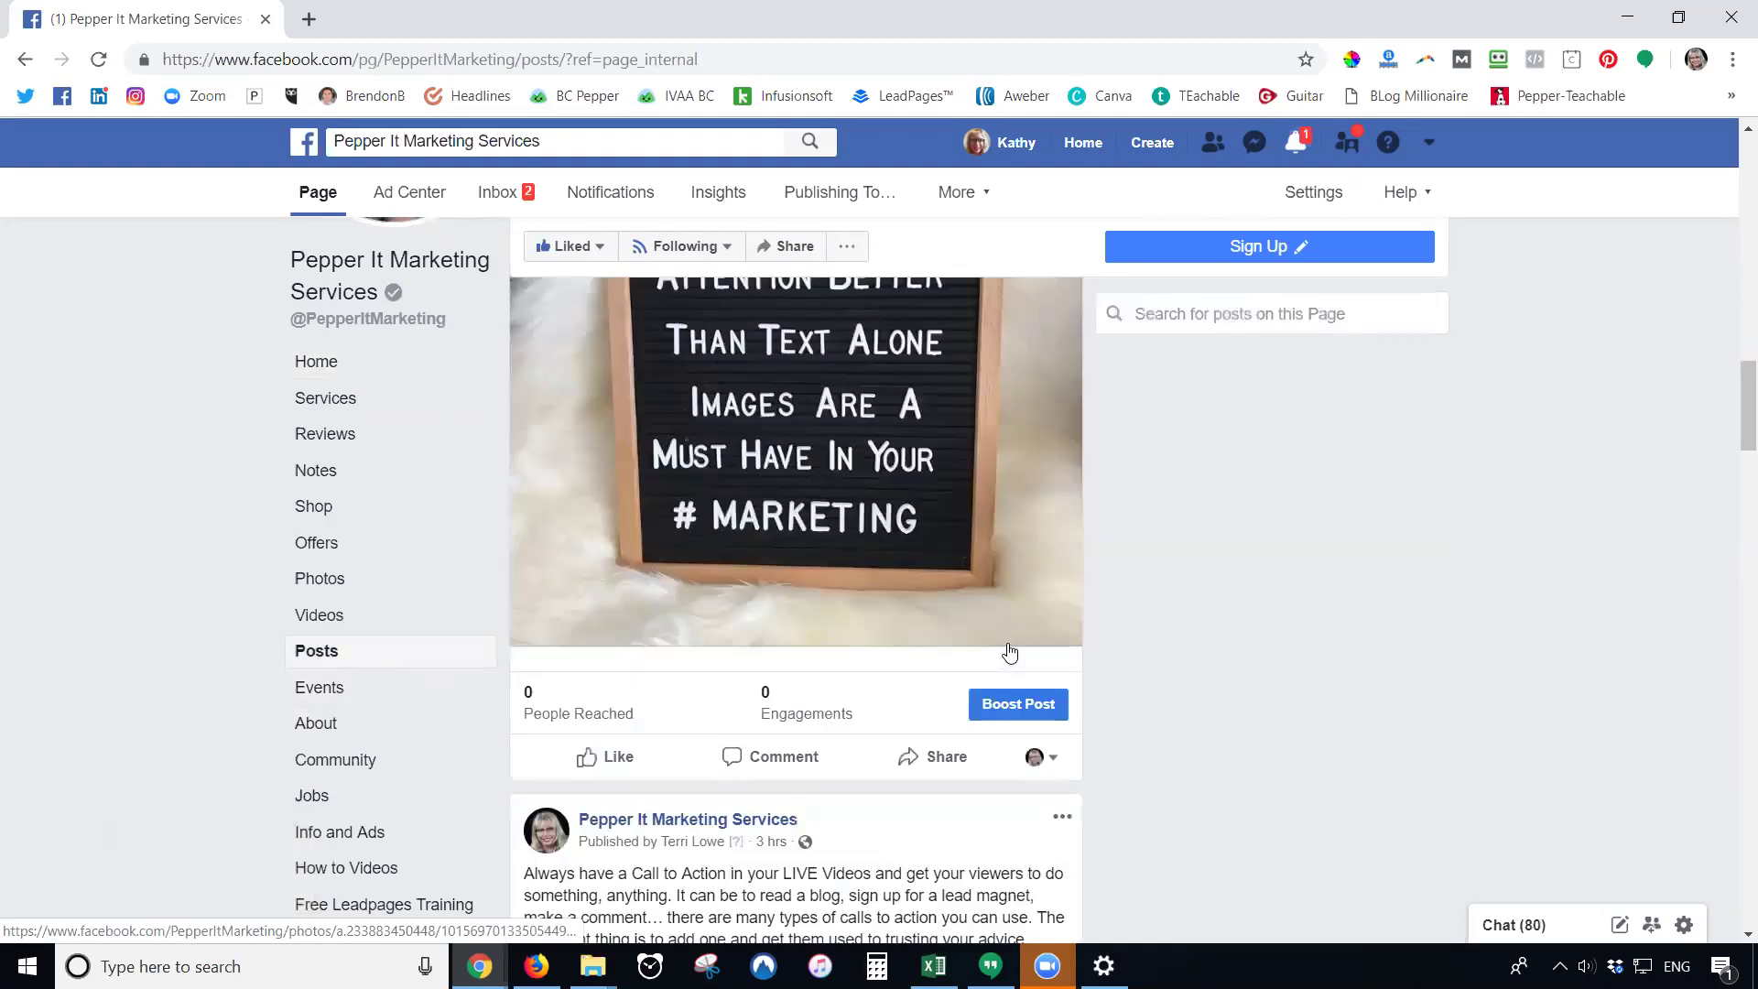
scroll(911, 679, up, 5)
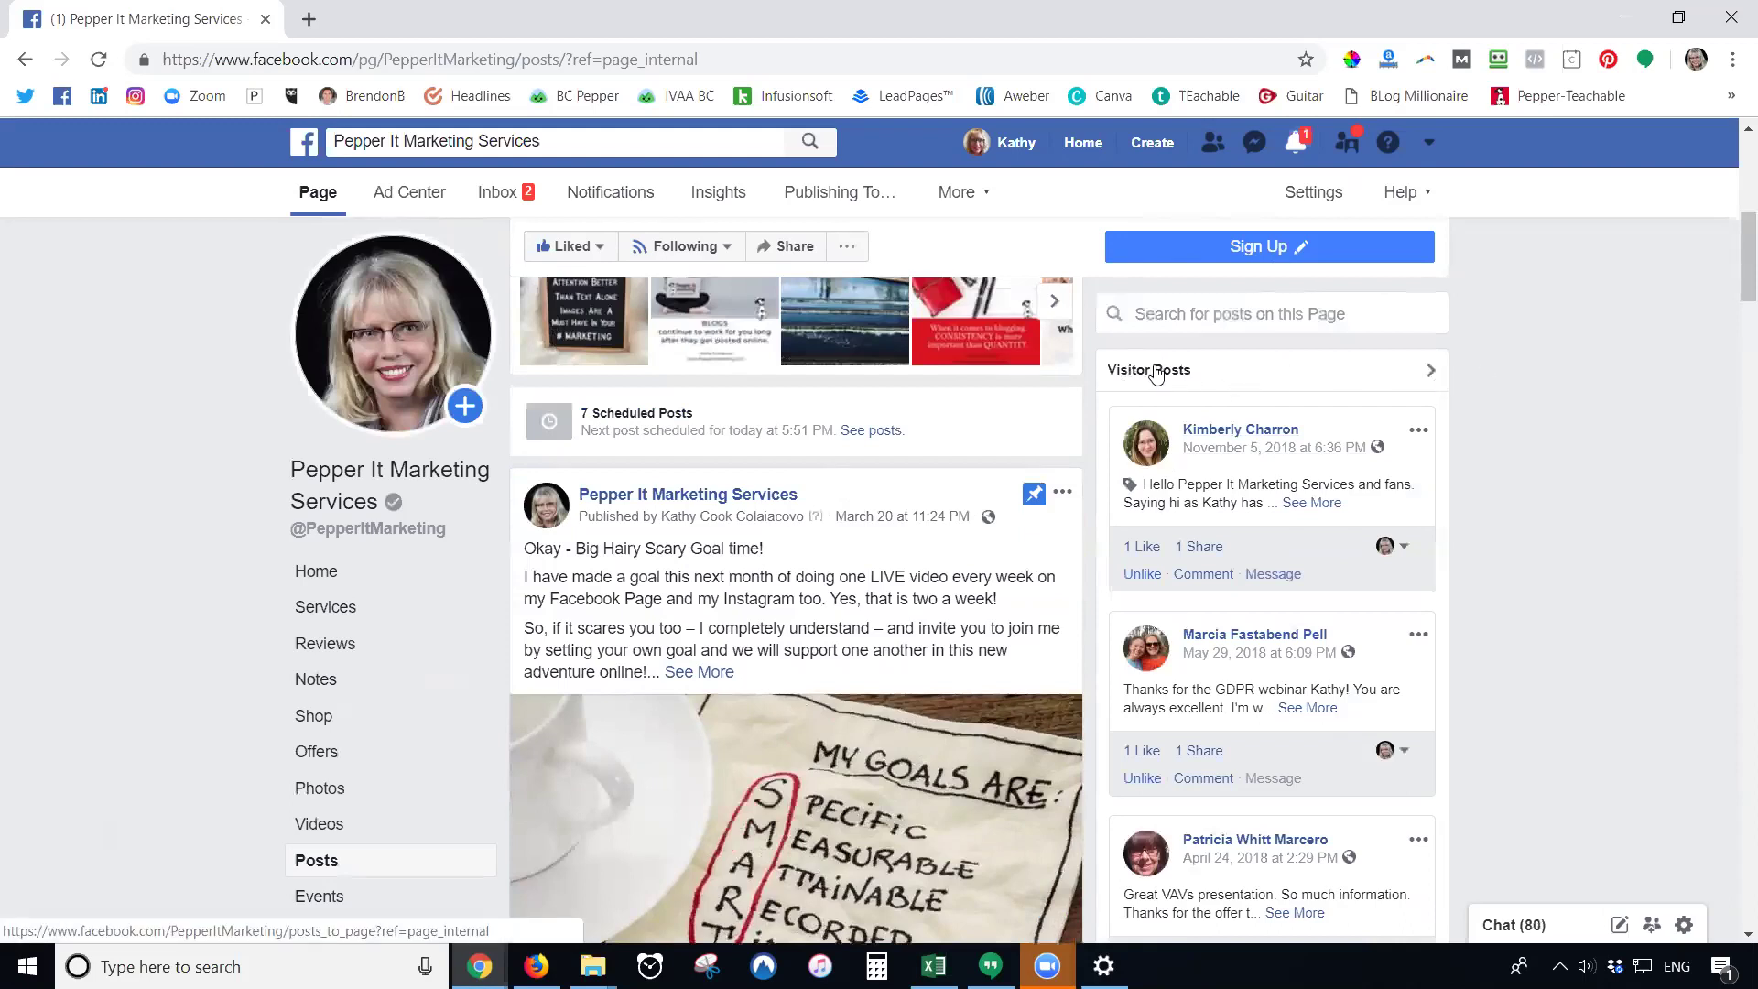
click(1426, 370)
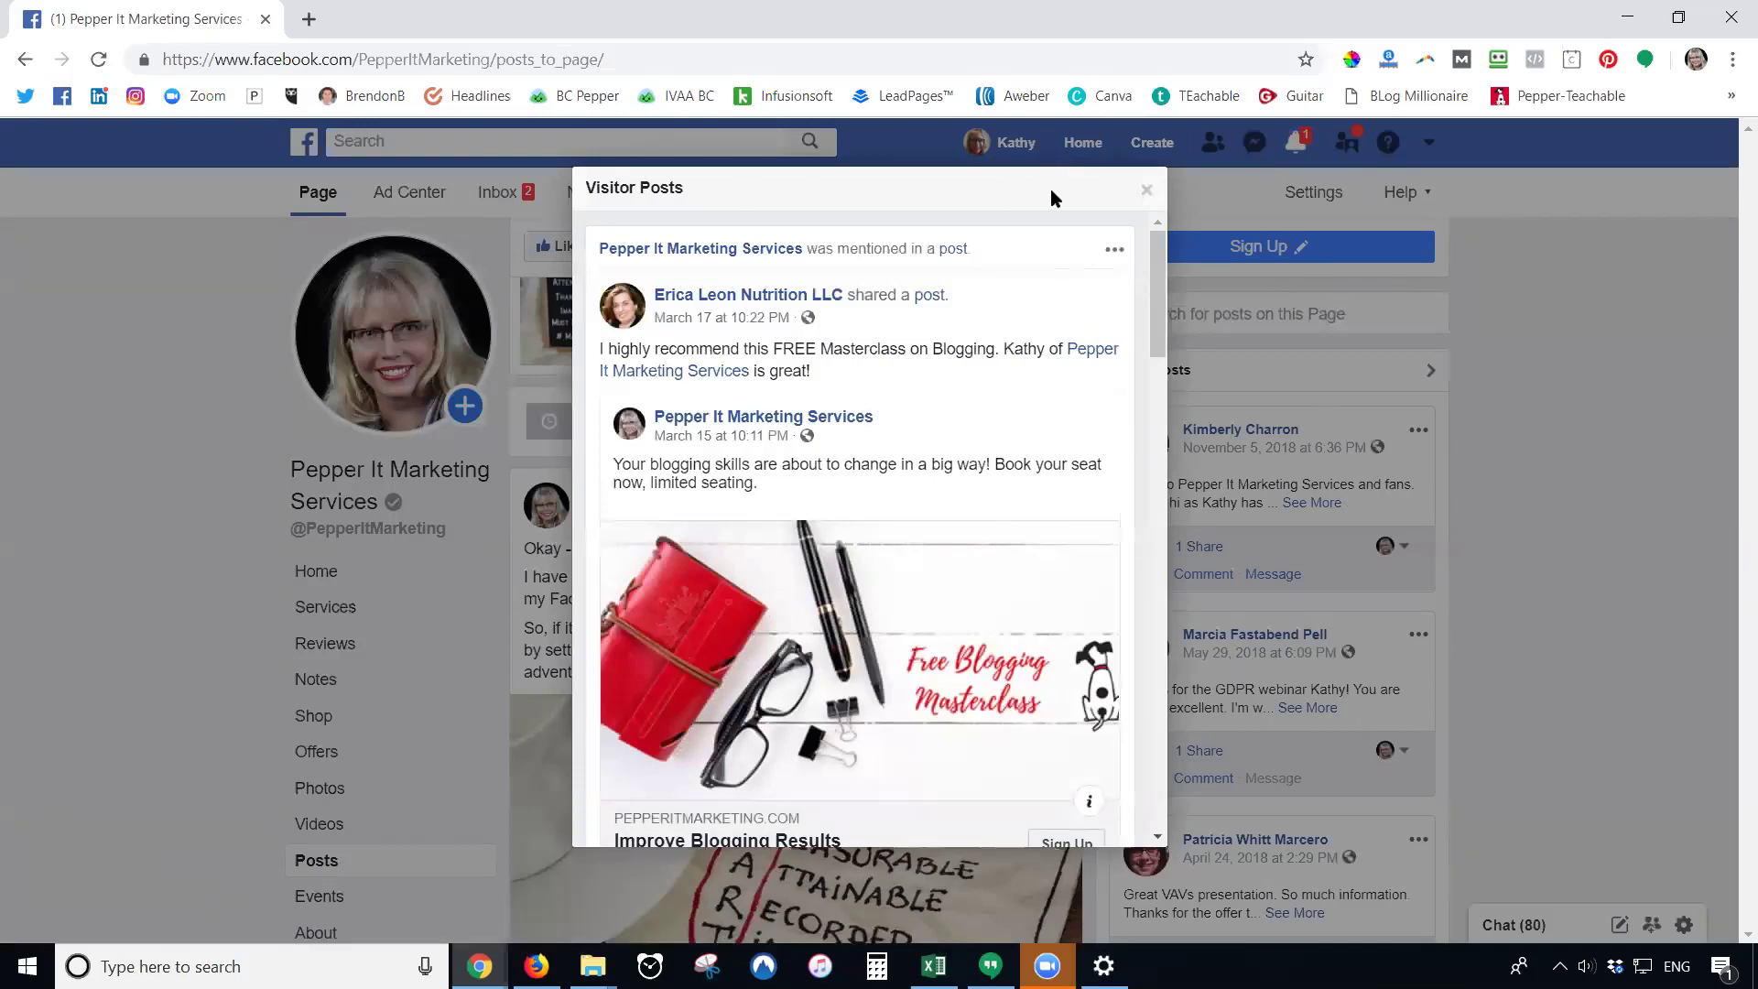
click(1144, 191)
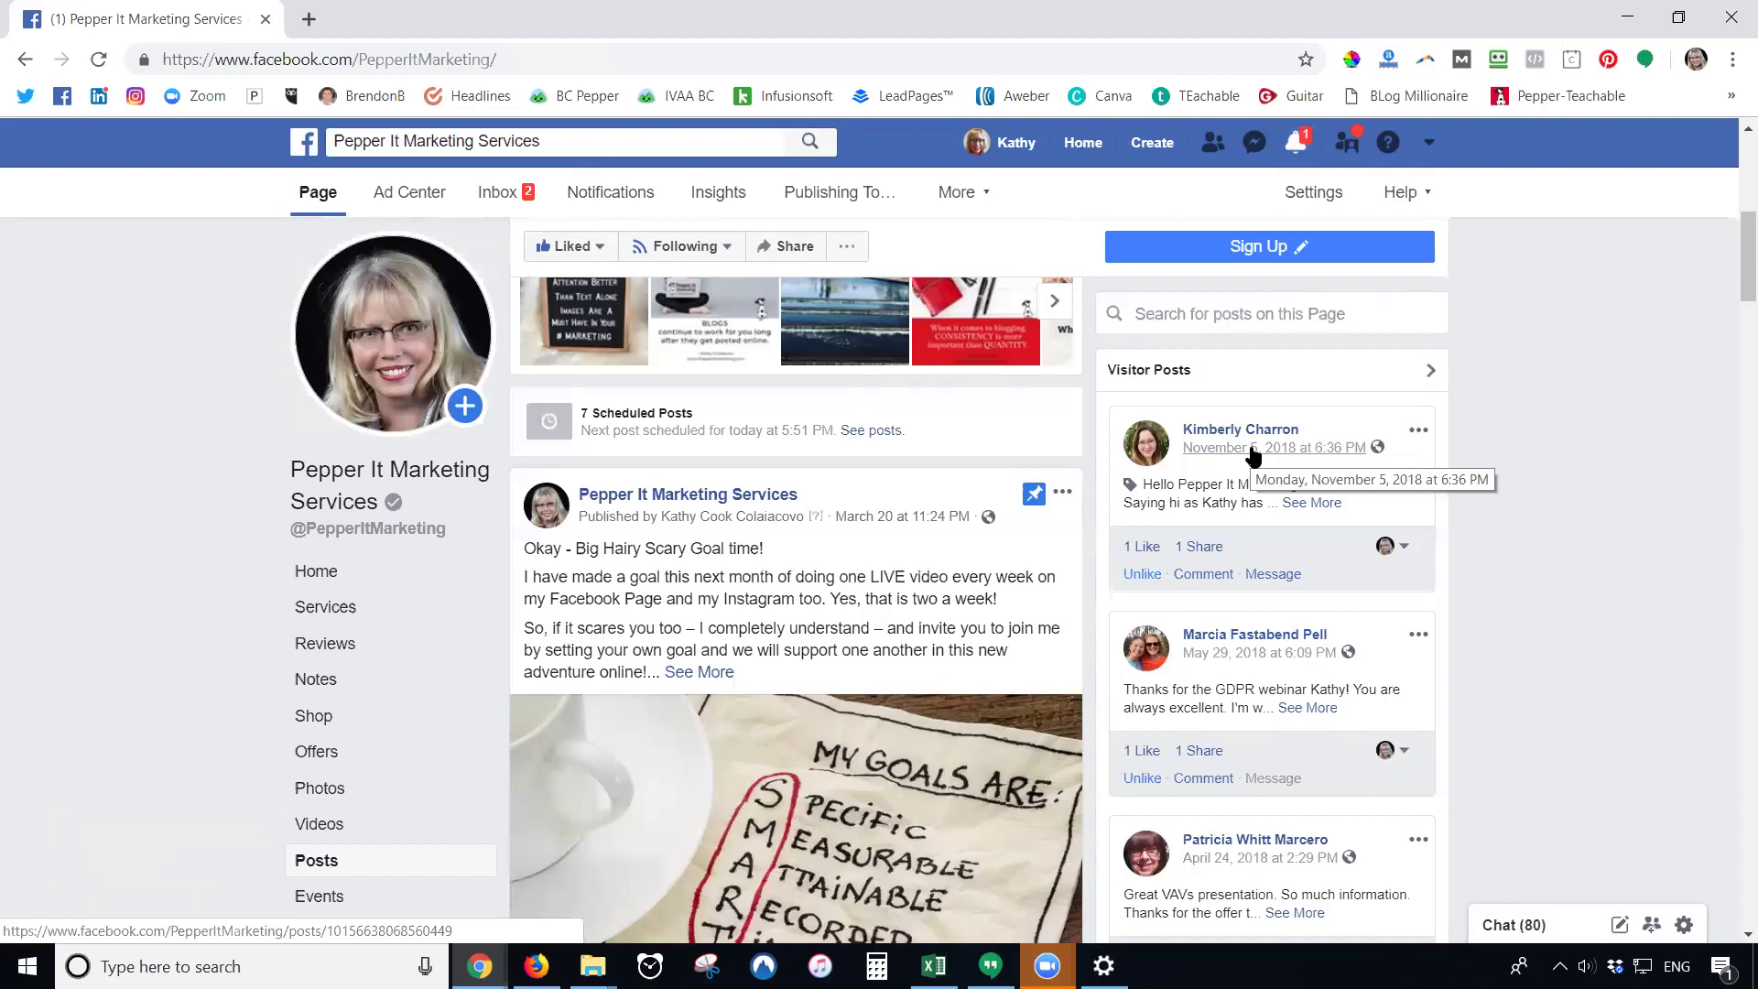
- Reopen the Visitor Posts list and read the most recent mention and visitor post
click(1430, 372)
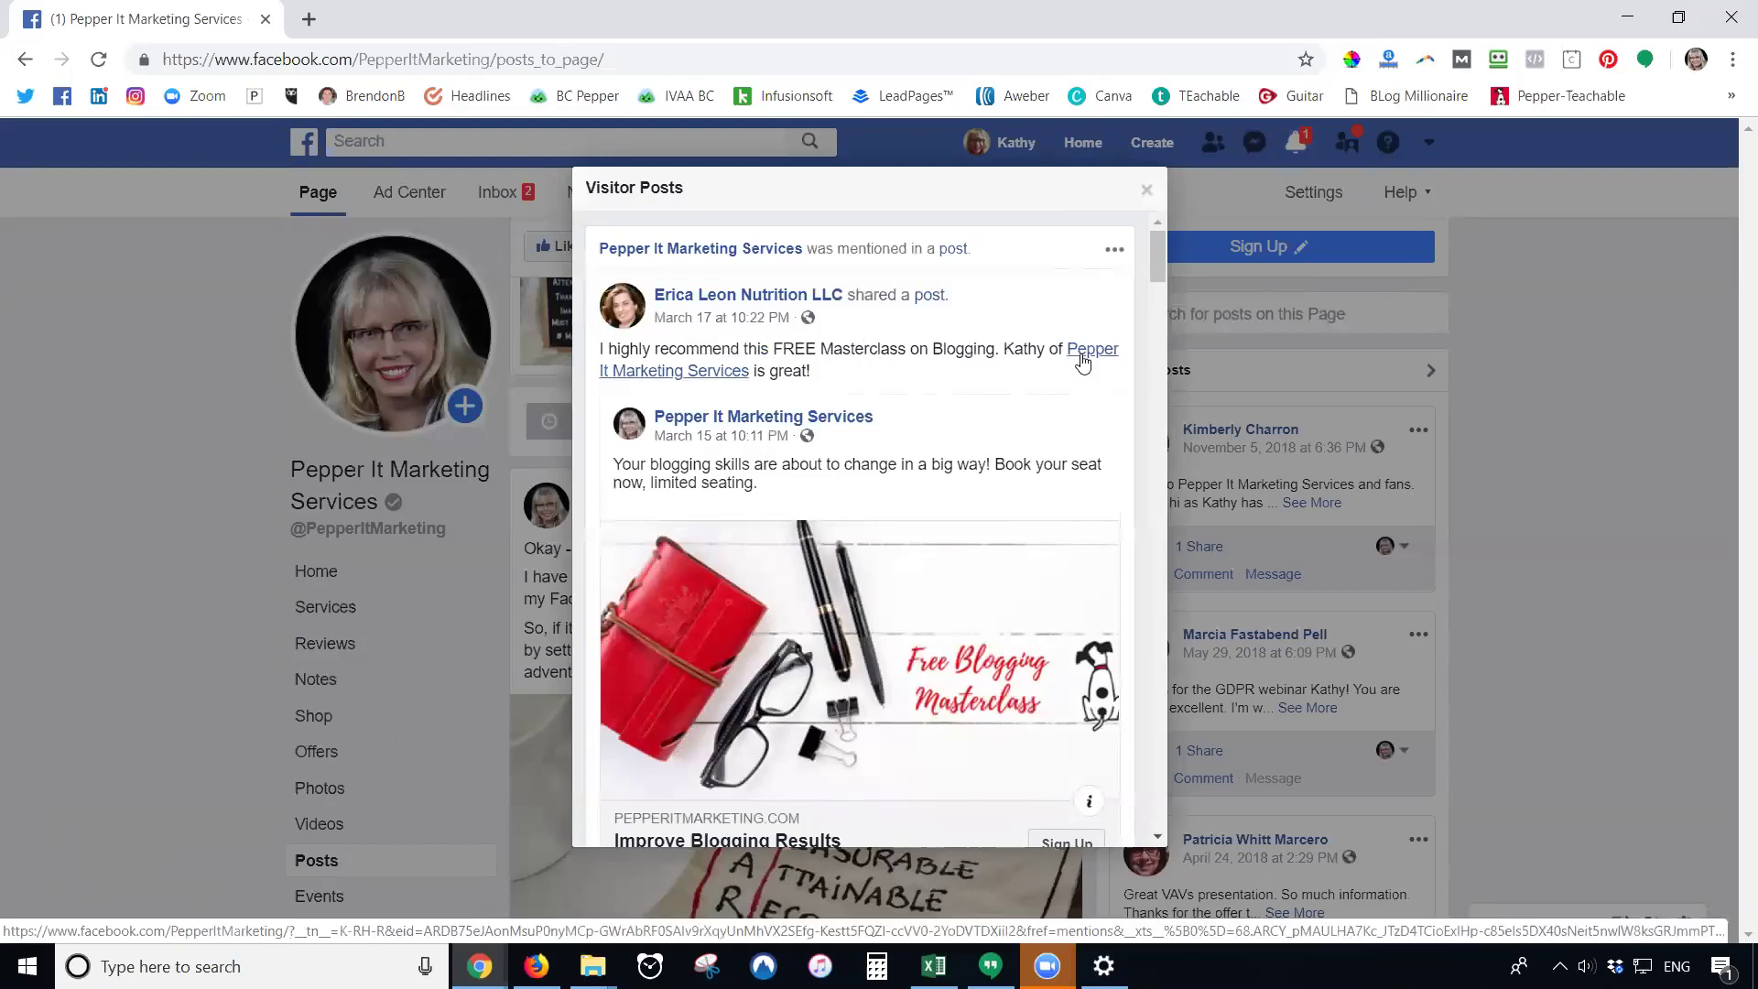
mouse_move(1083, 363)
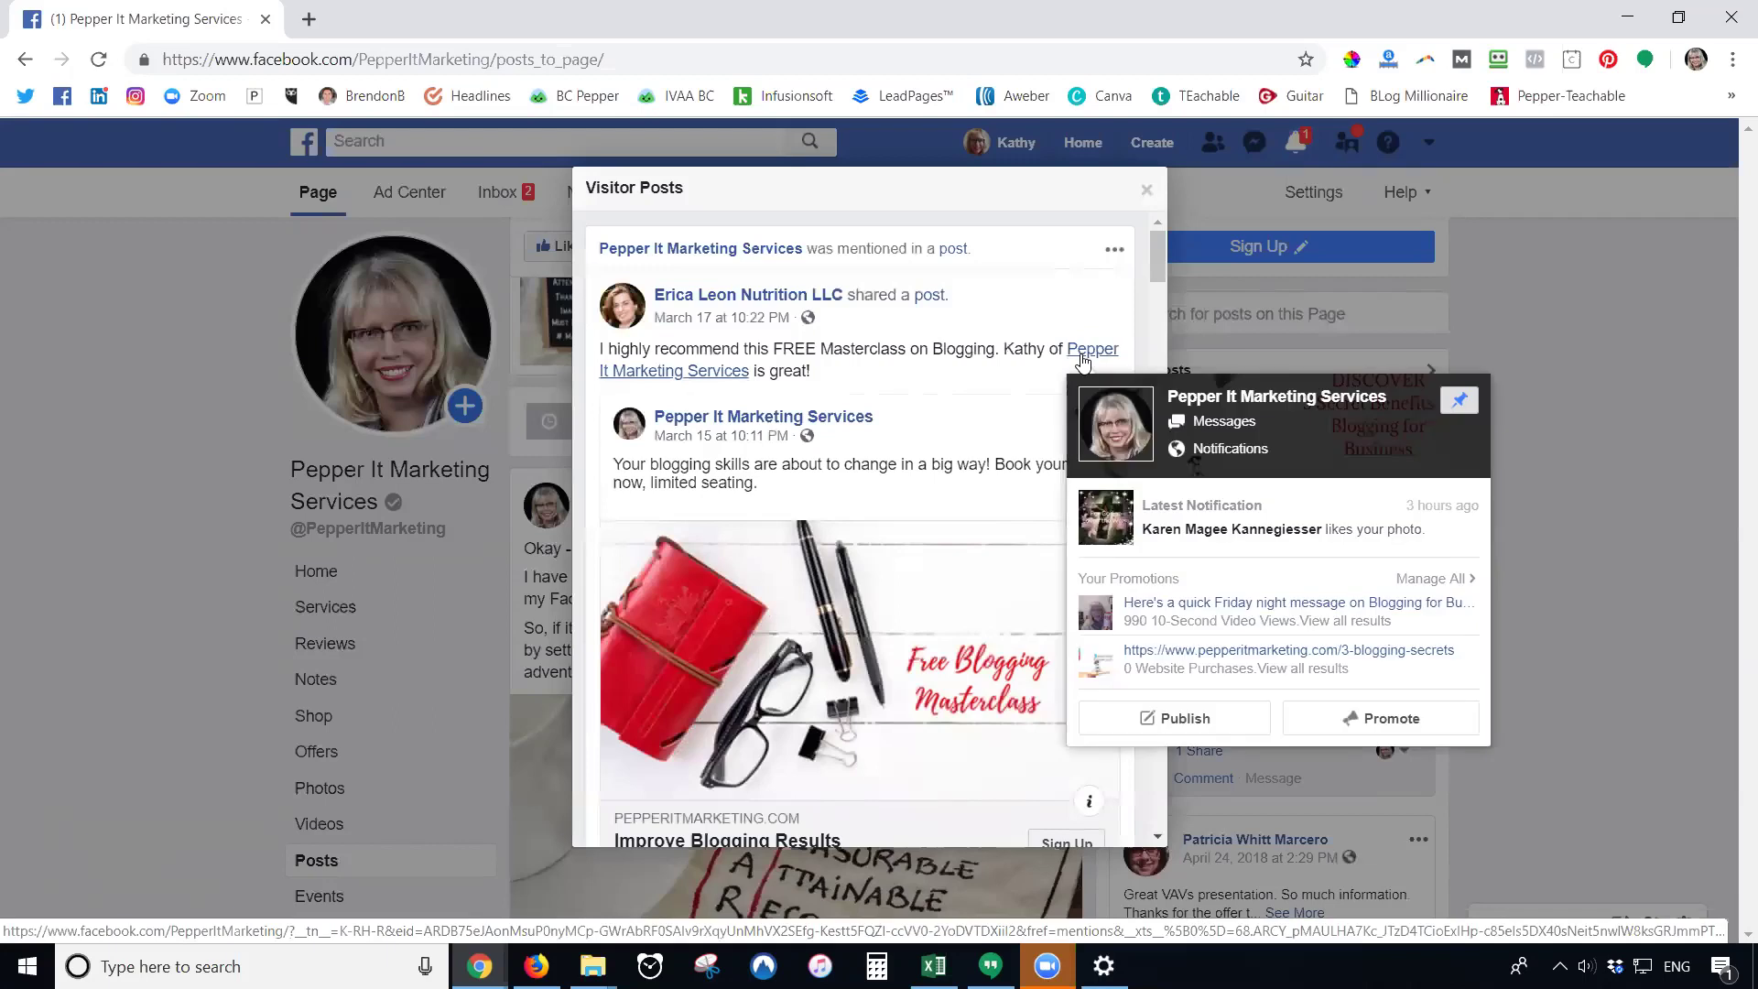
scroll(832, 385, down, 3)
scroll(922, 623, down, 3)
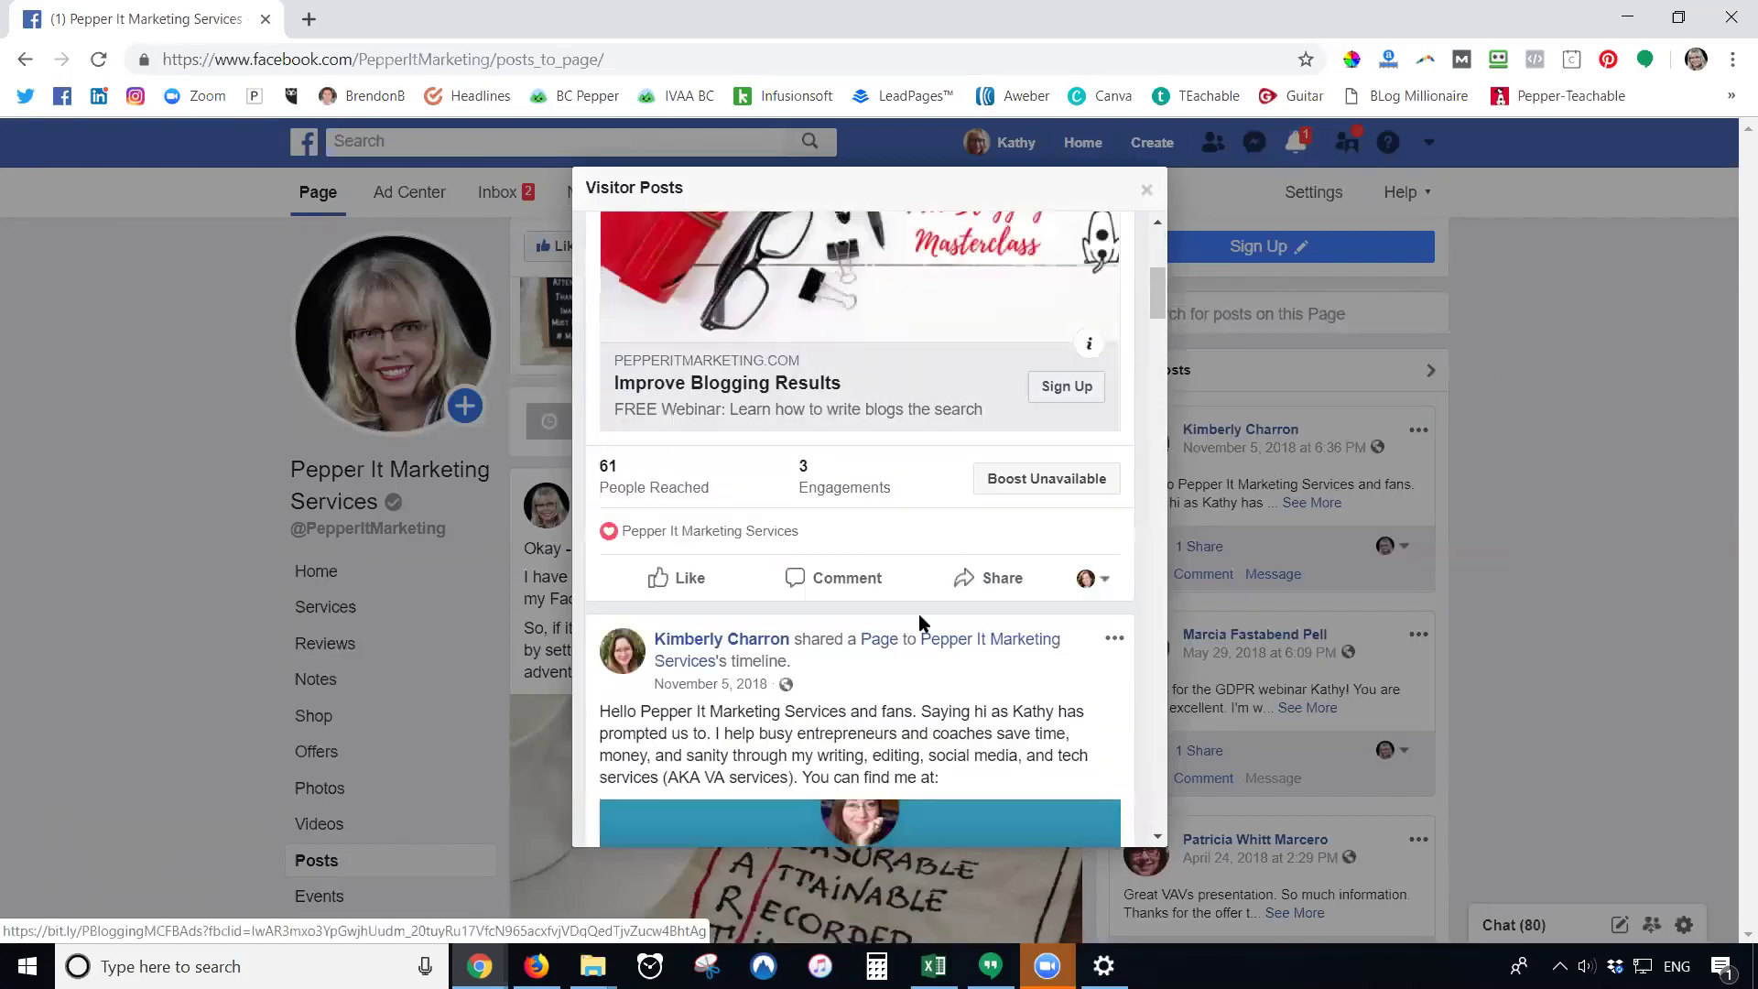
scroll(766, 684, down, 3)
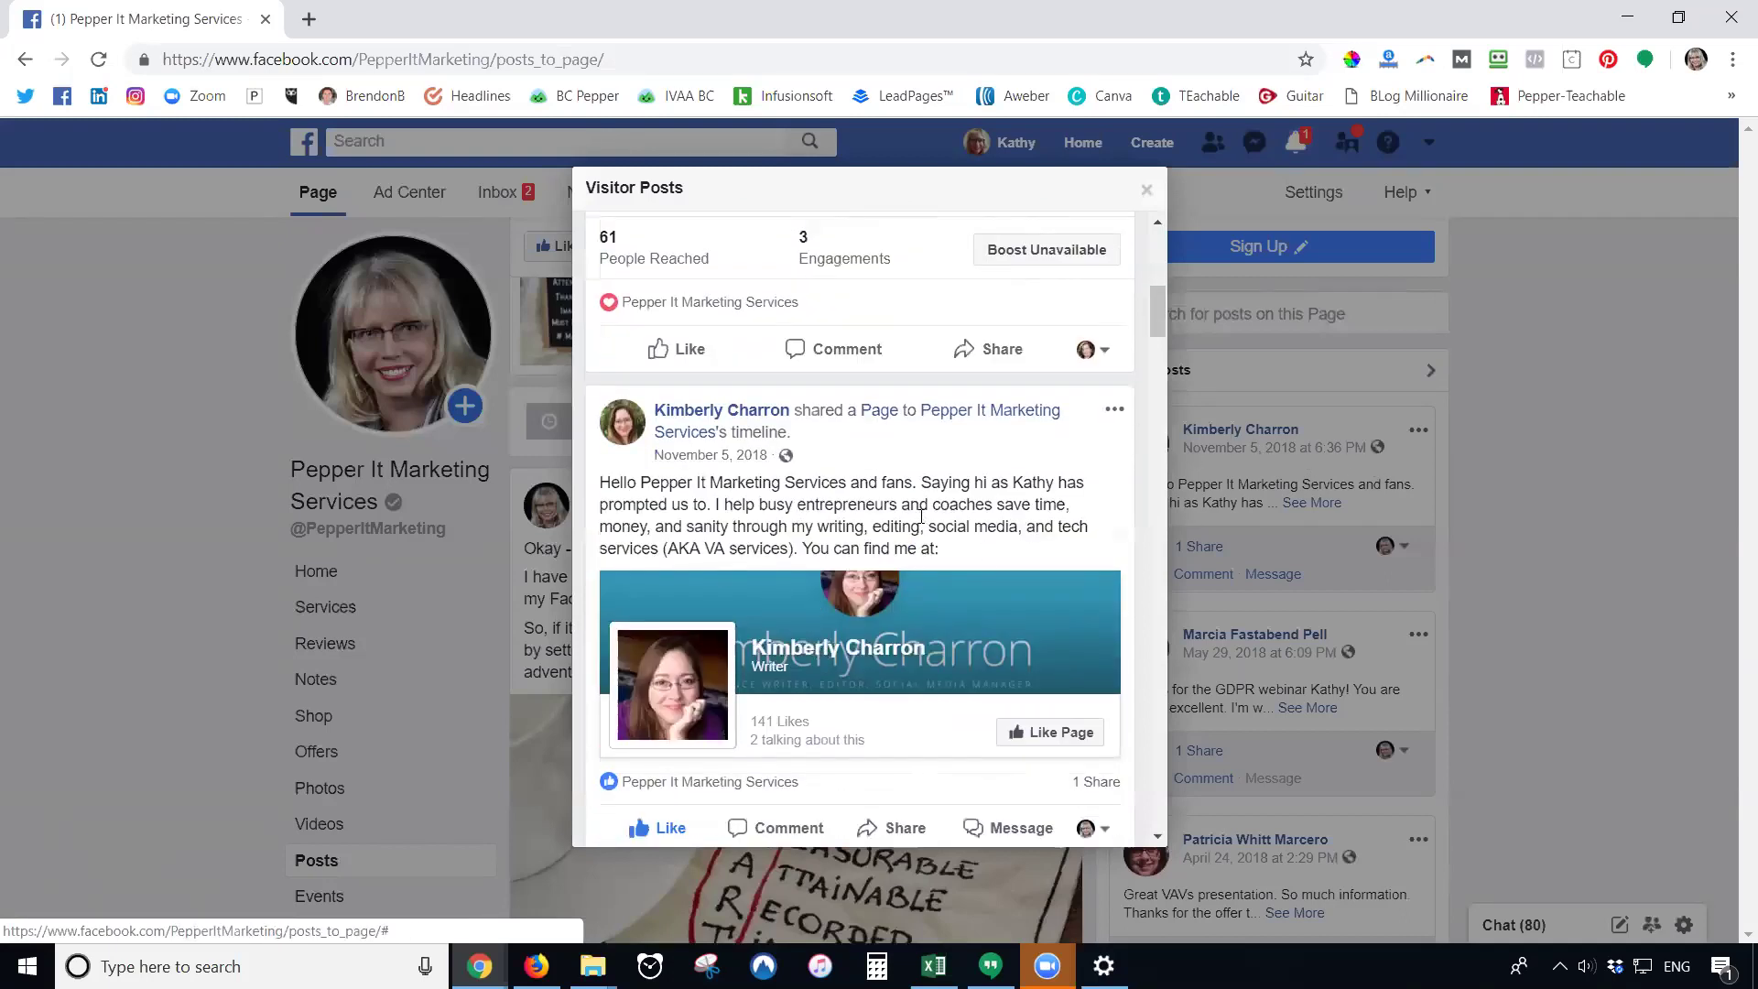
scroll(923, 525, up, 3)
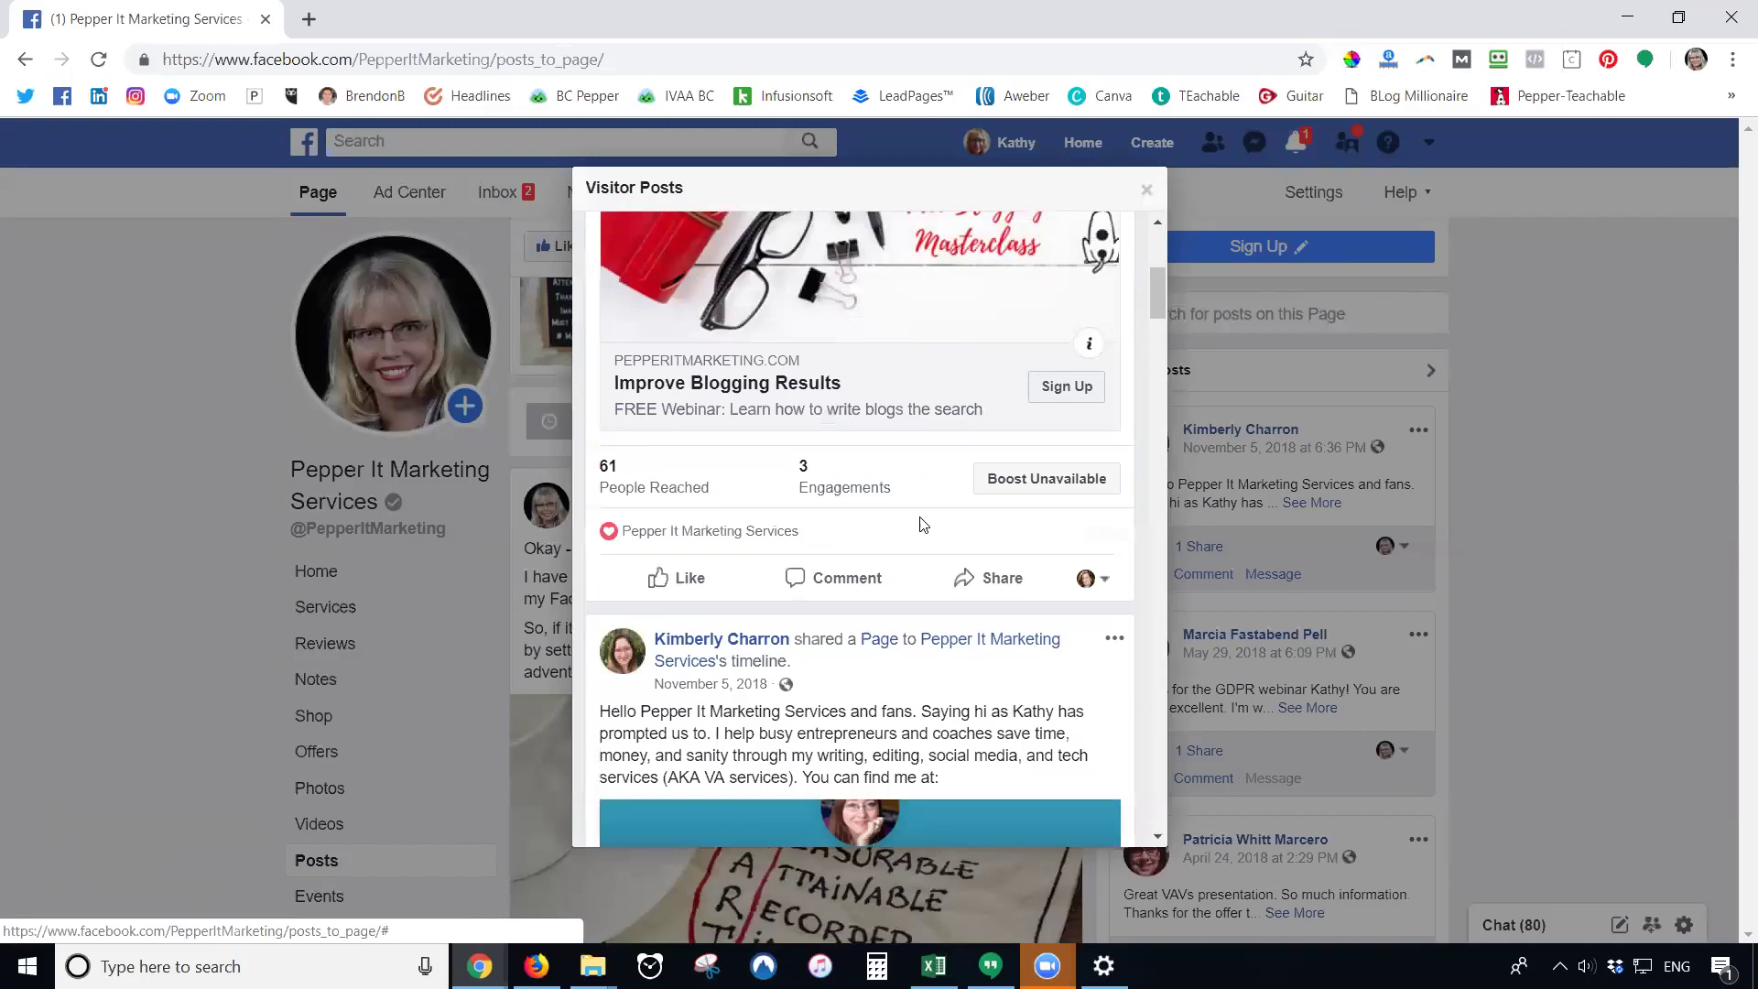
scroll(923, 524, up, 5)
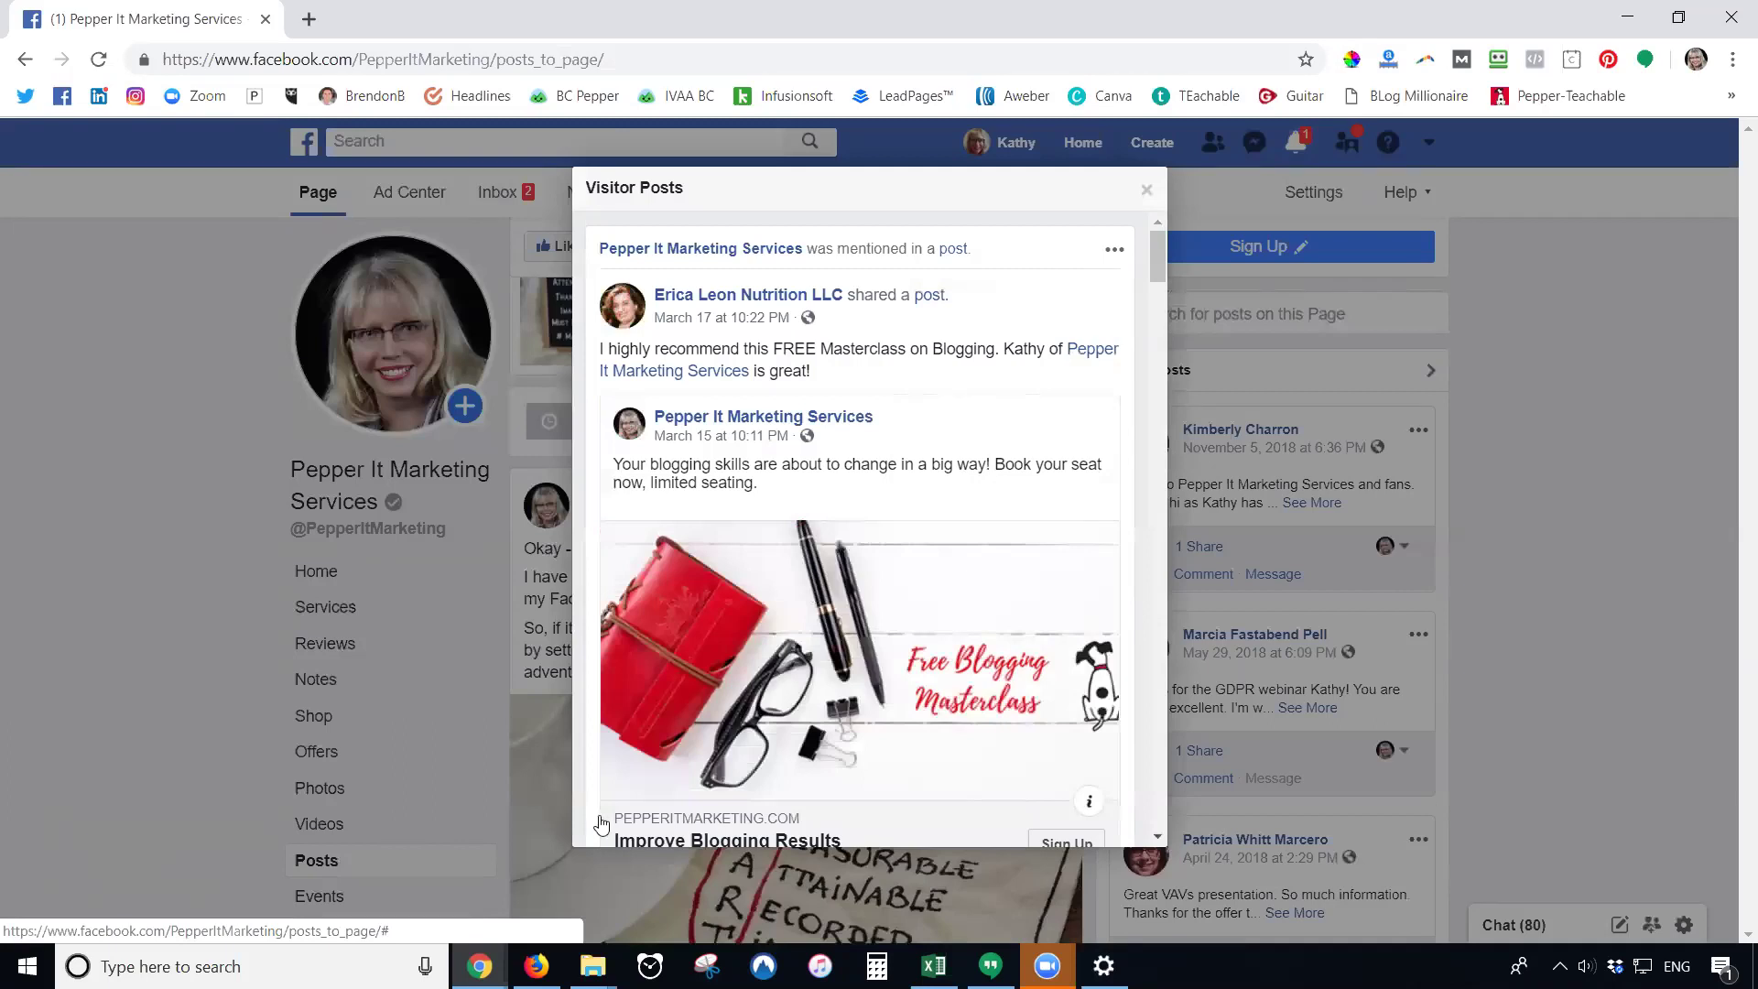
- Examine the page's reactions on the visitor posts and mentions, going back to the May 2018 entries
scroll(946, 468, down, 3)
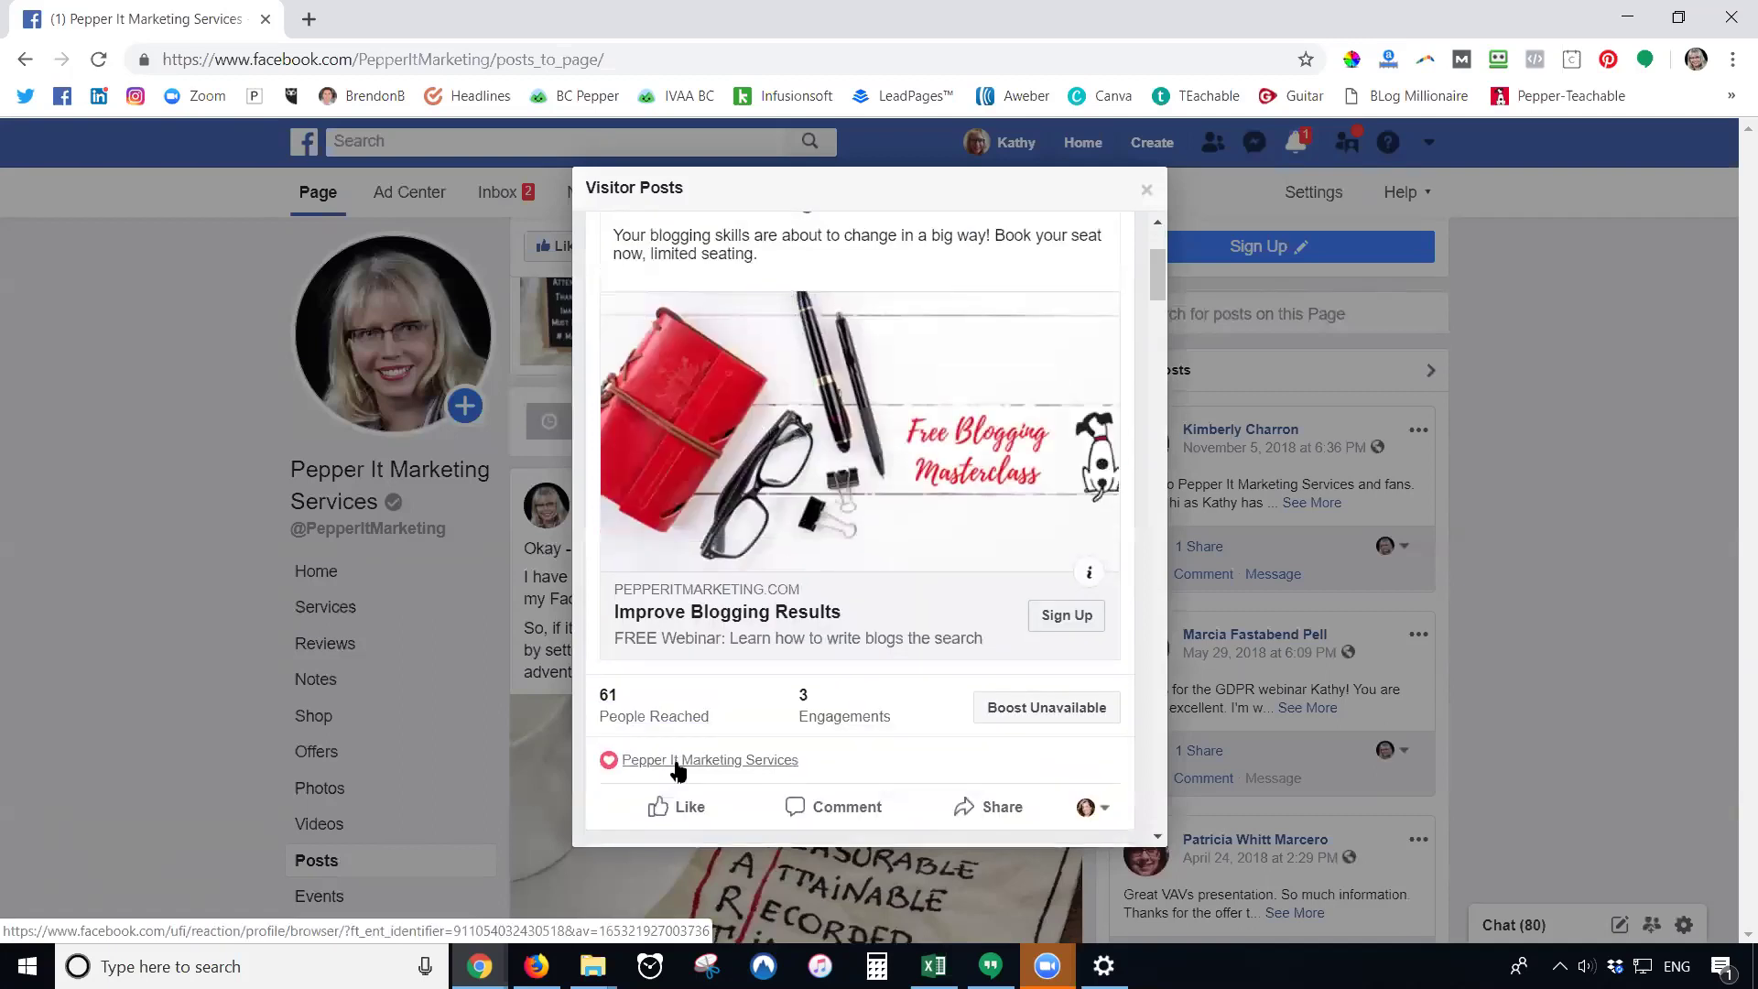
scroll(815, 760, down, 8)
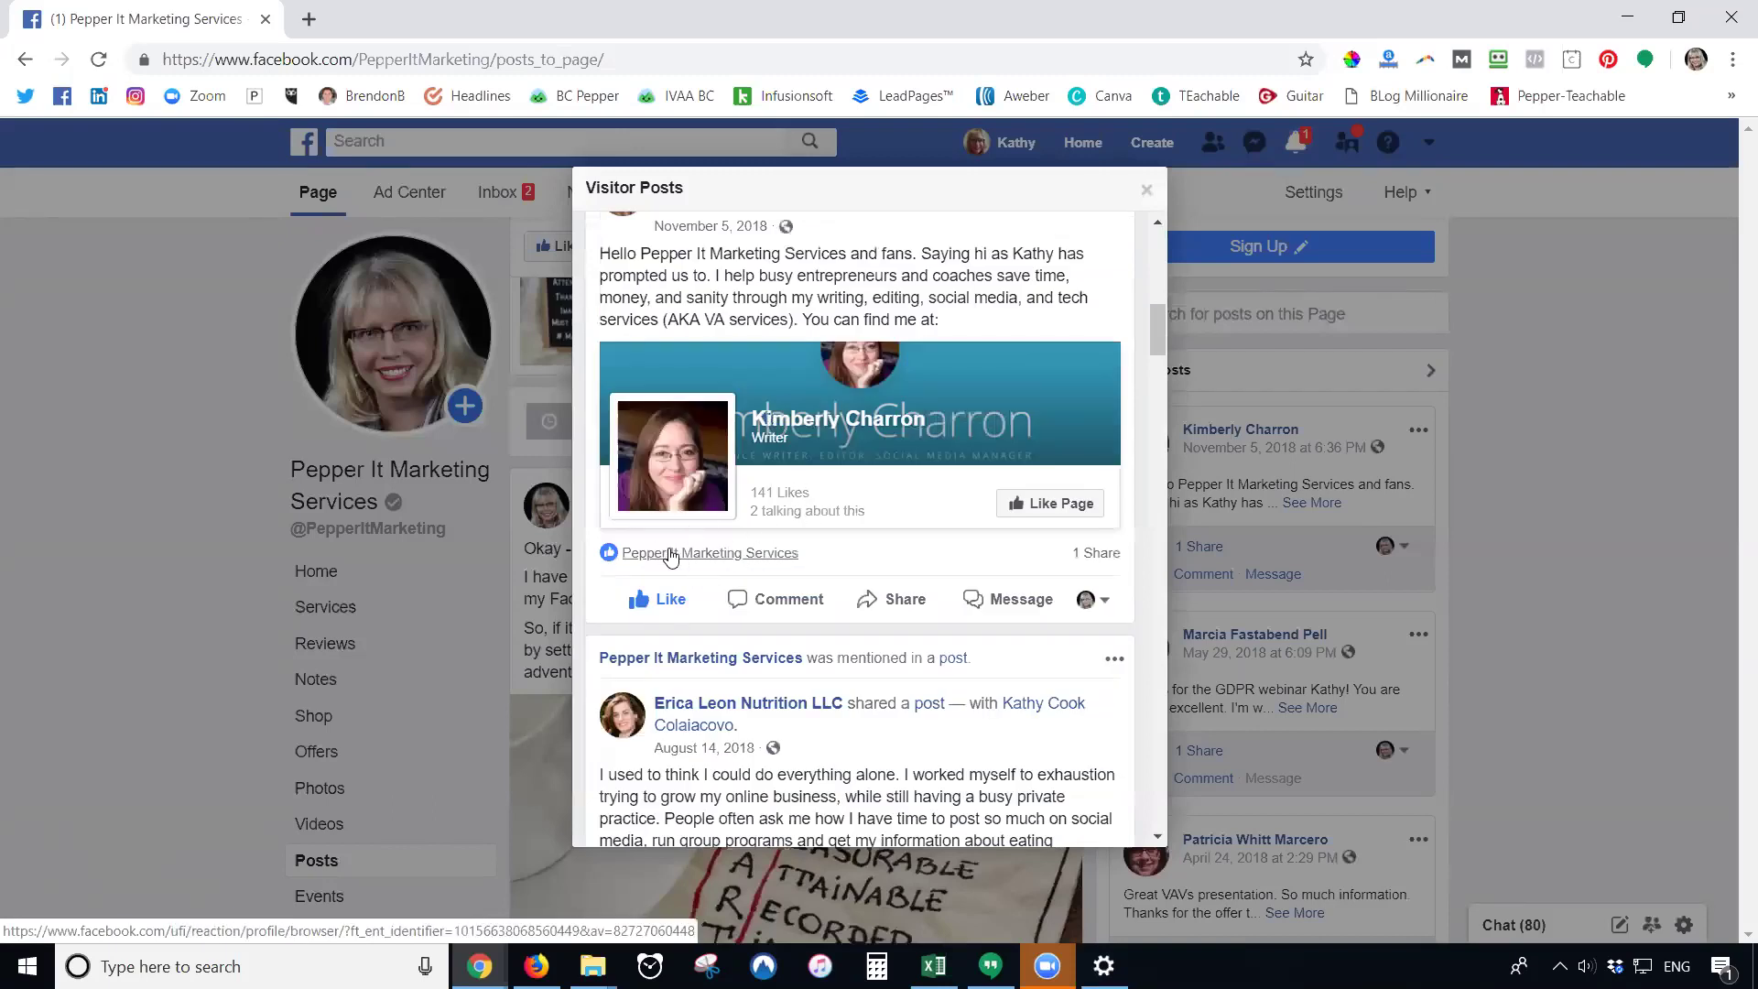
scroll(671, 556, down, 5)
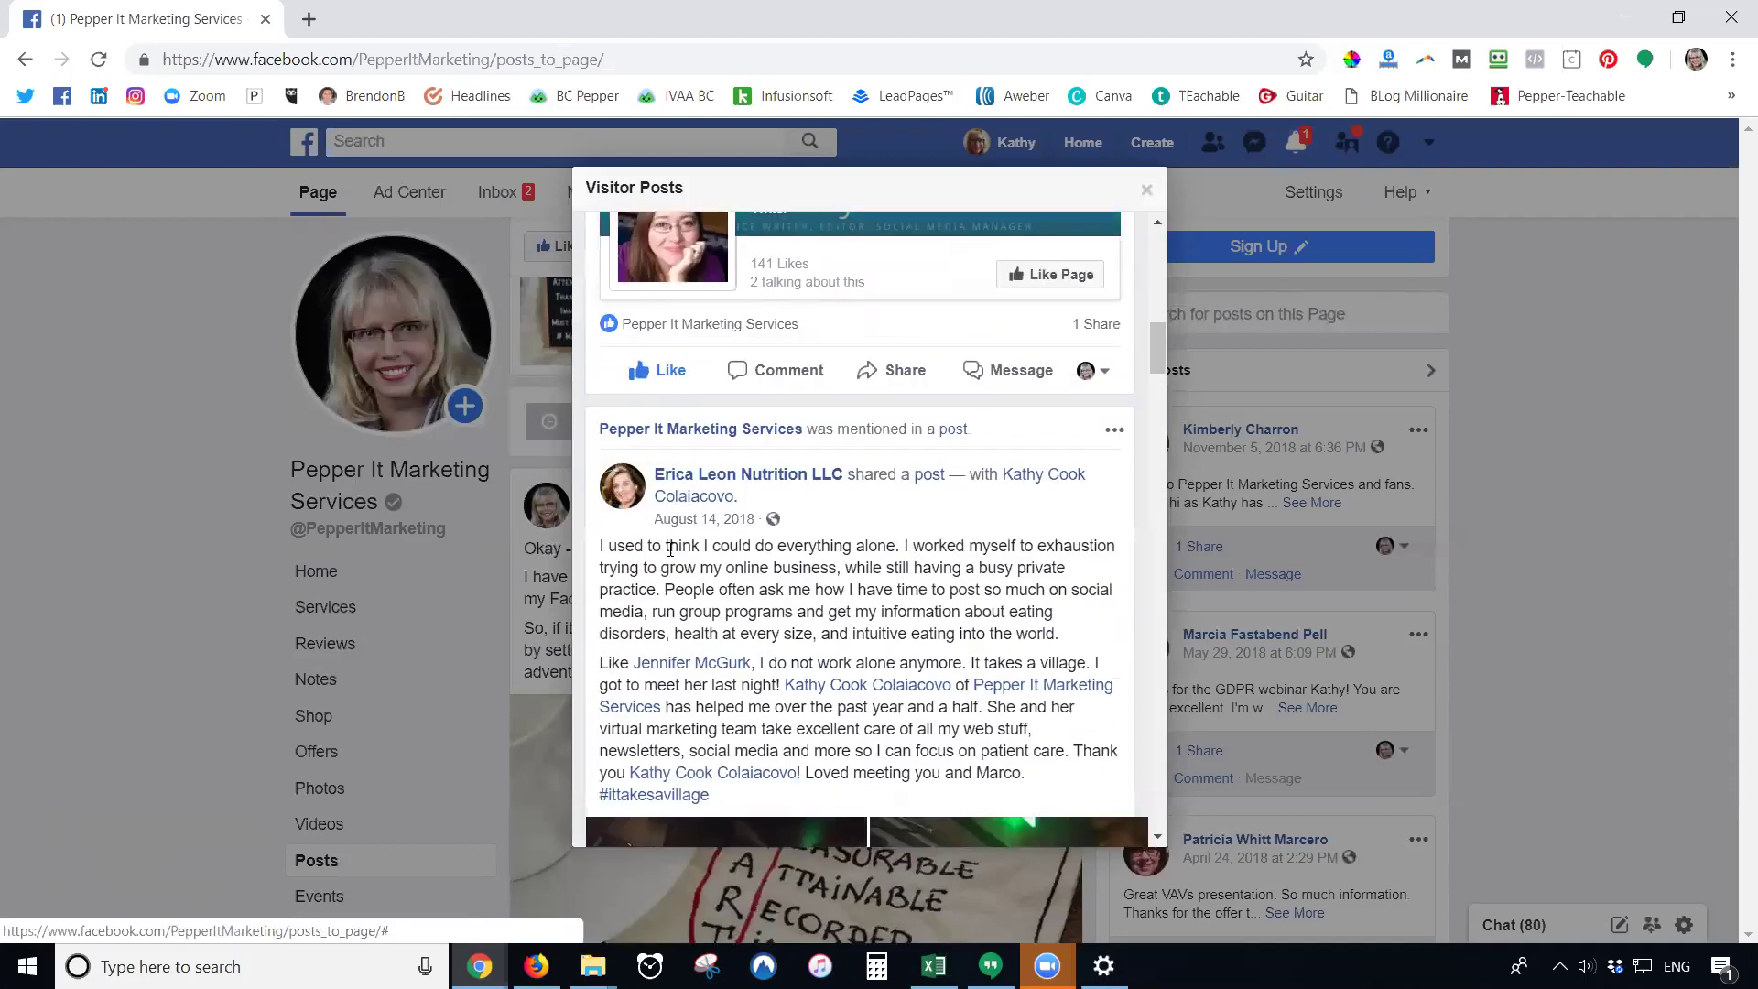
scroll(671, 554, down, 4)
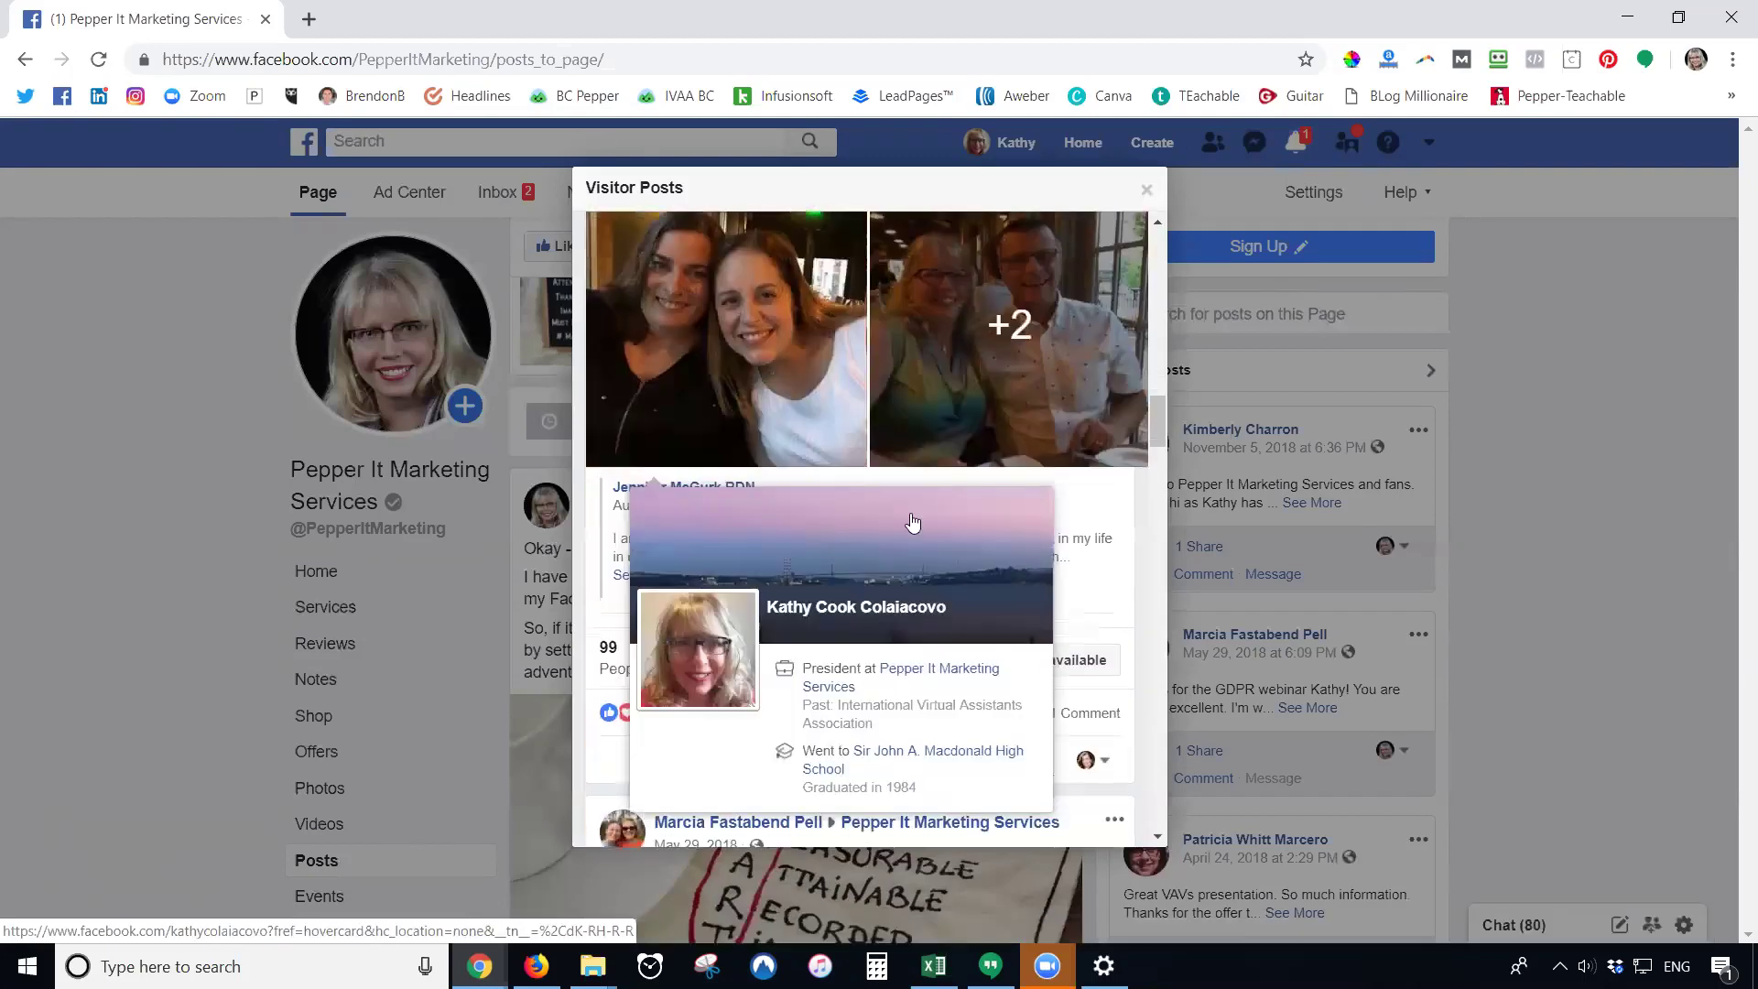
scroll(1135, 627, down, 3)
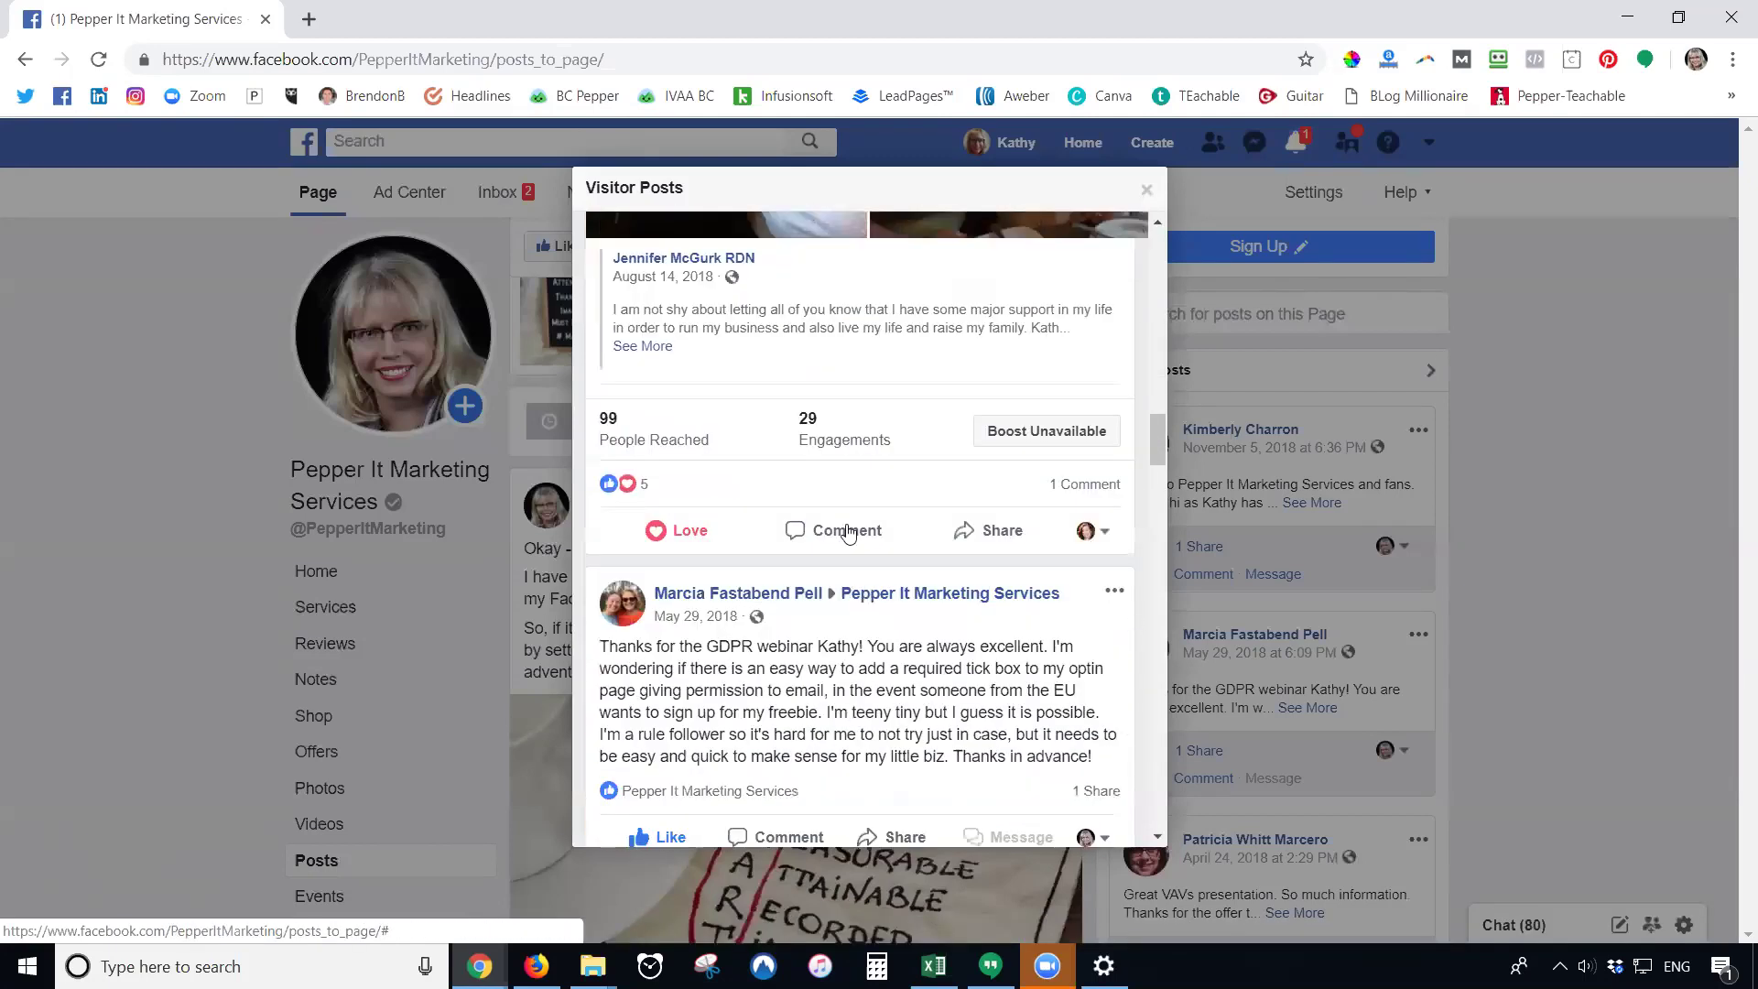
scroll(942, 540, down, 3)
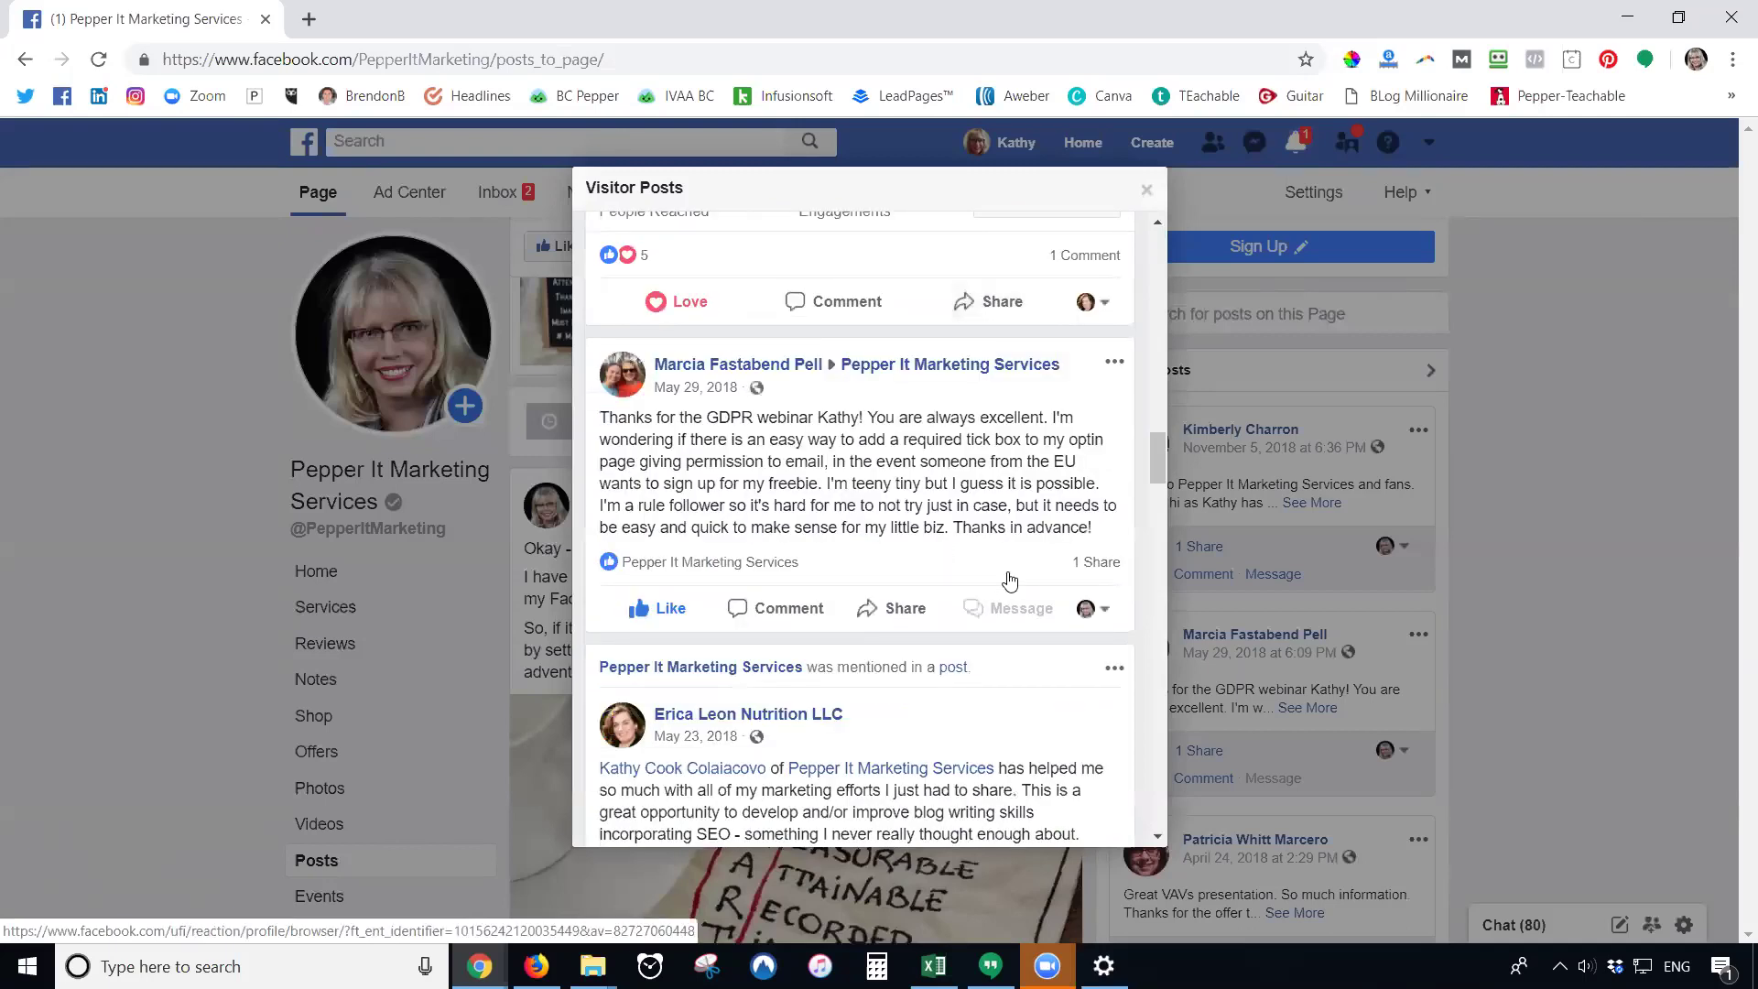
scroll(785, 577, down, 4)
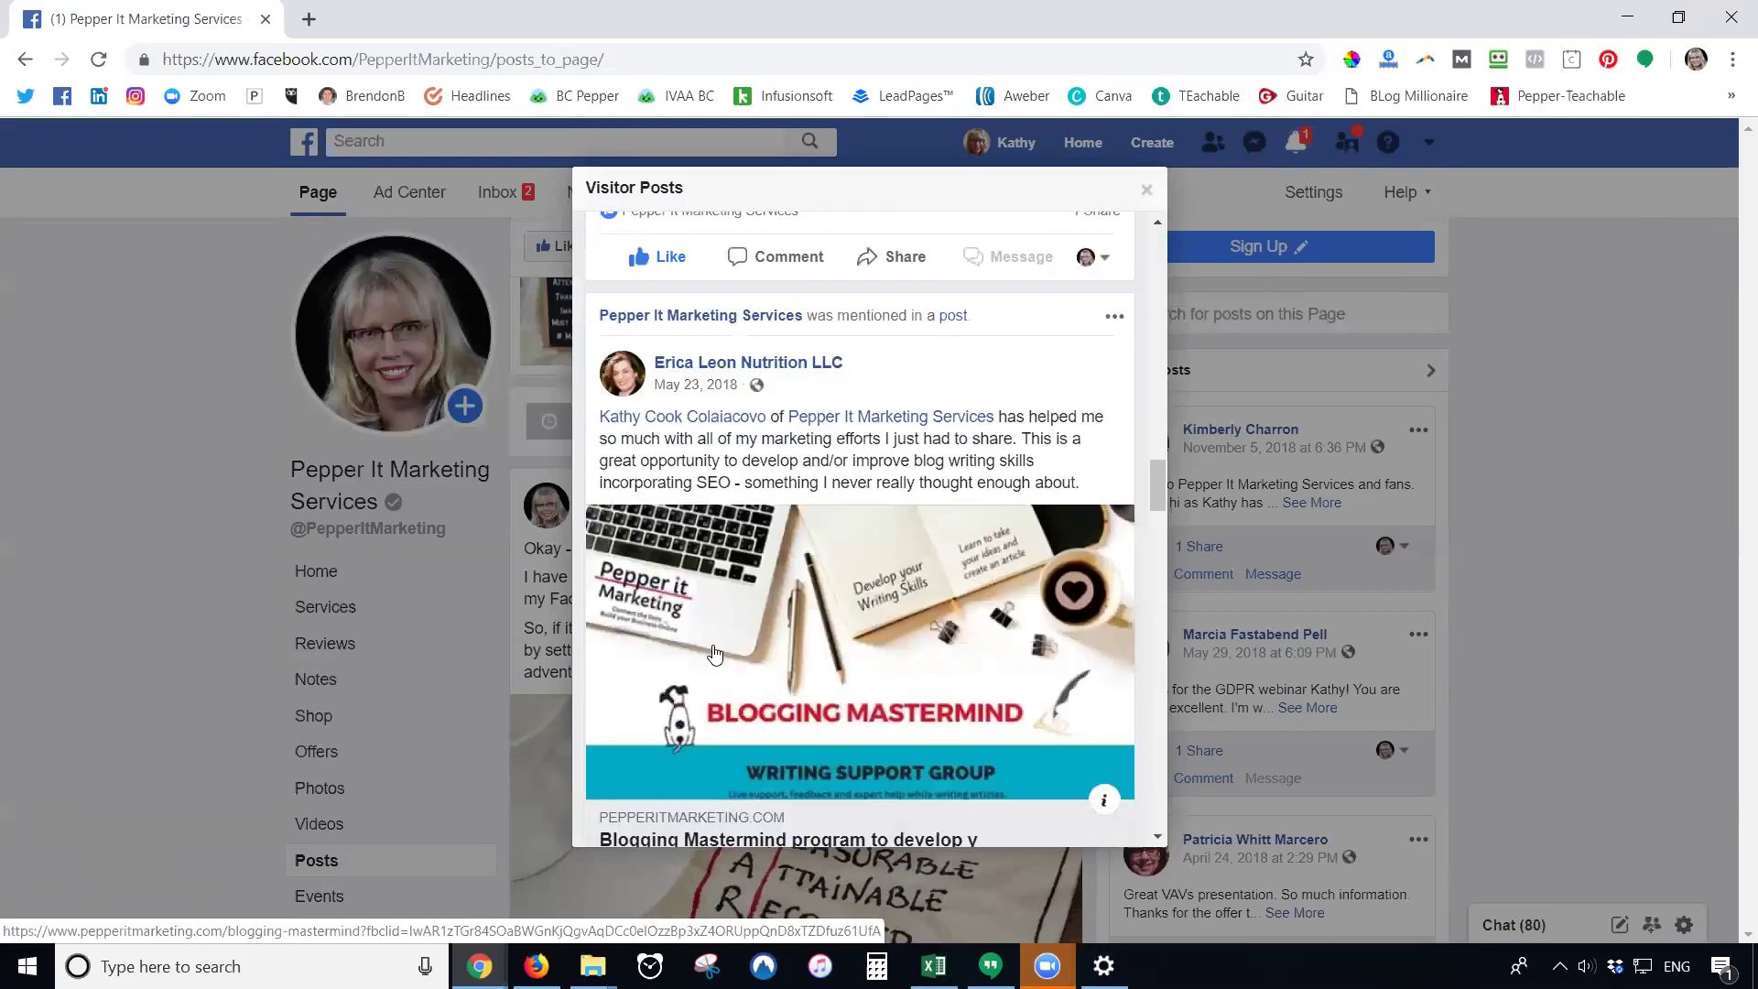
- Read the visitor posts and mentions back to April 2018 and close the Visitor Posts list
scroll(715, 653, down, 3)
scroll(716, 653, down, 2)
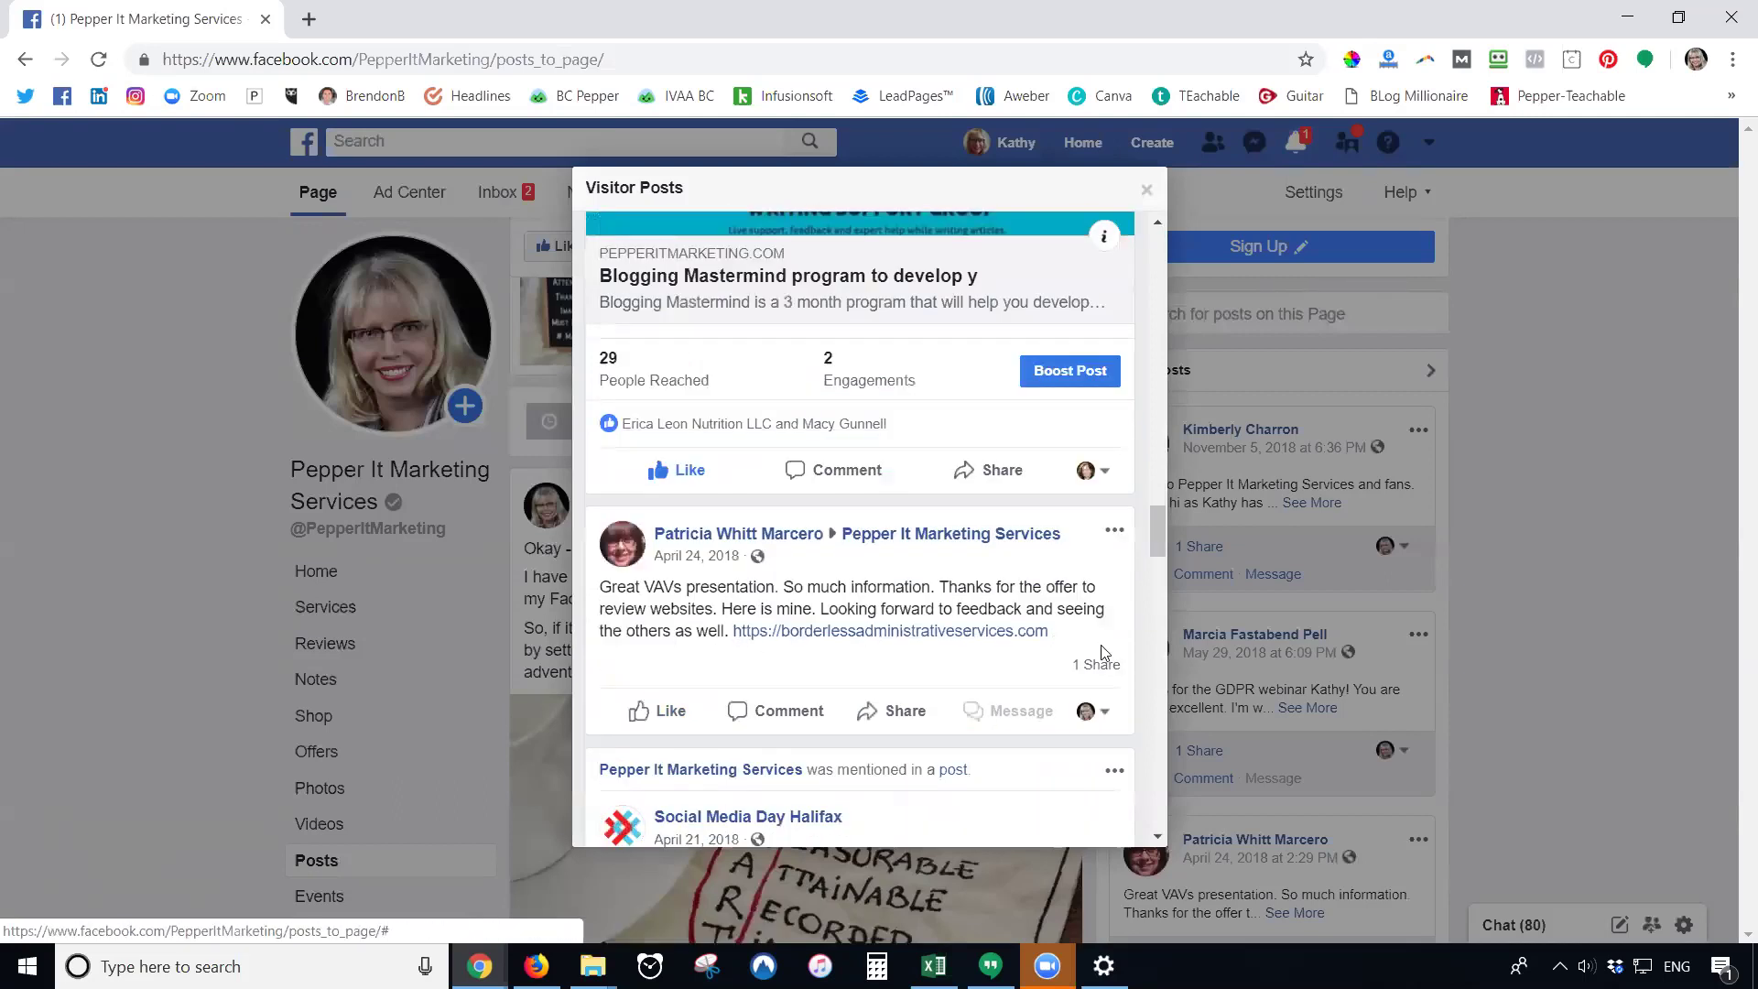
scroll(1103, 652, down, 2)
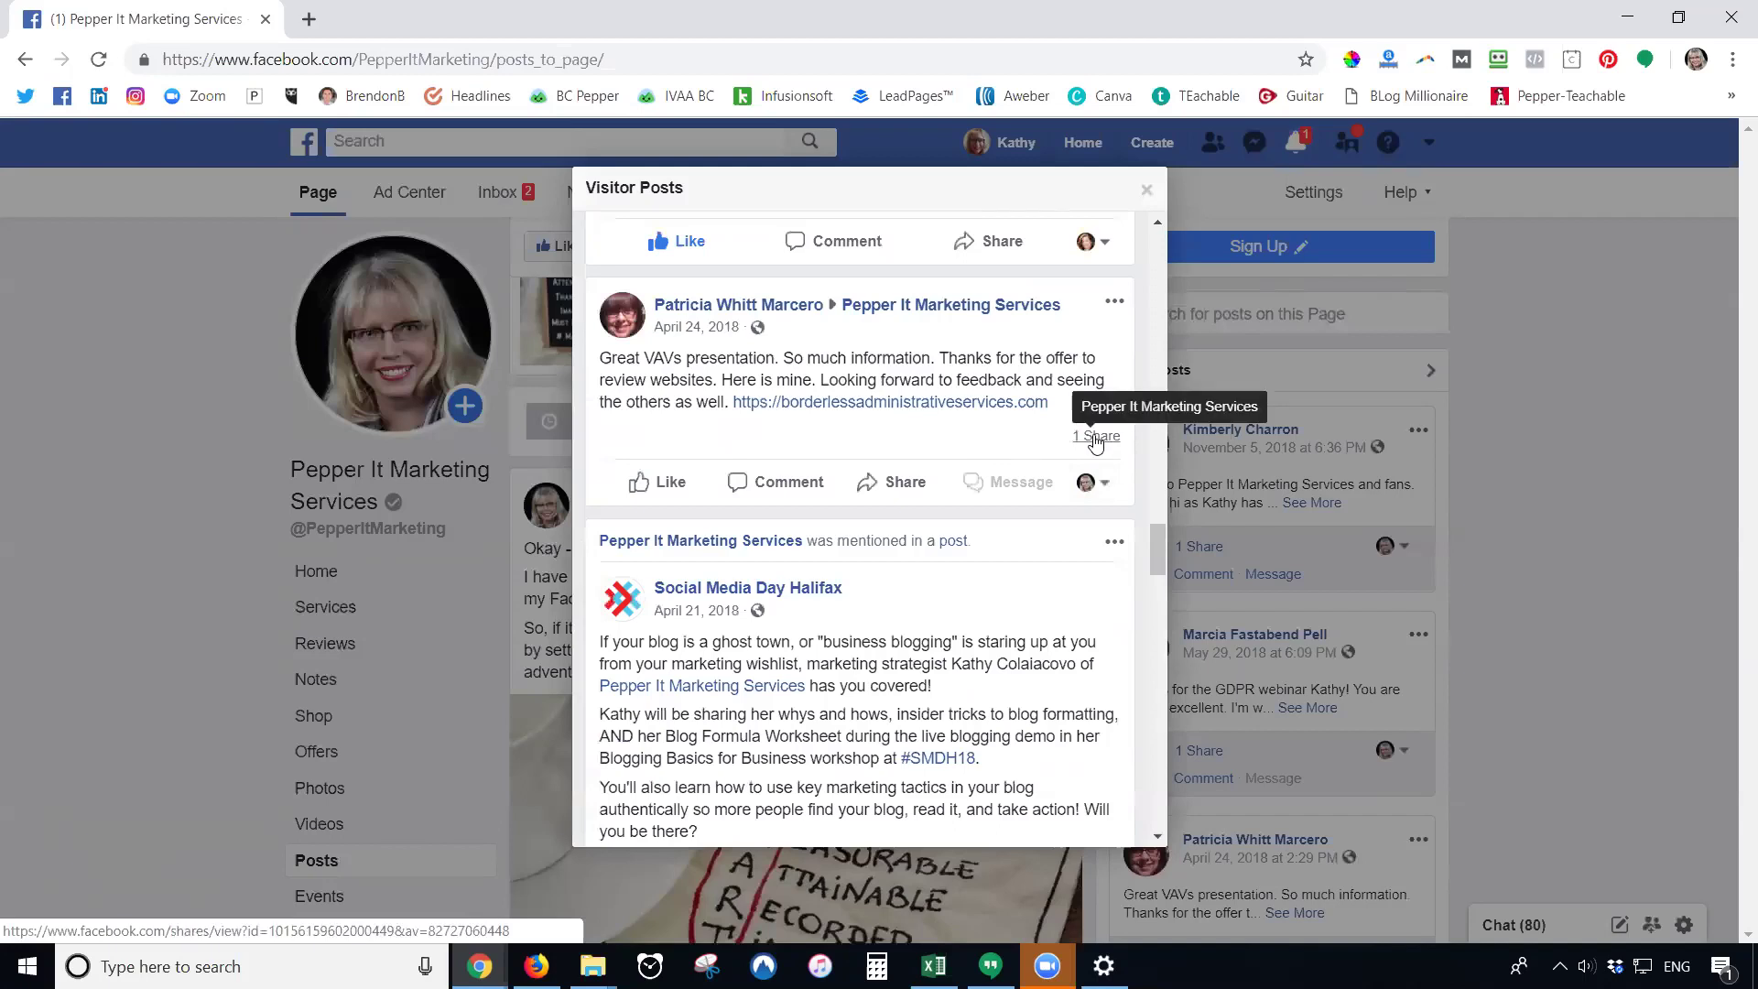
scroll(1096, 442, down, 3)
scroll(1094, 242, up, 5)
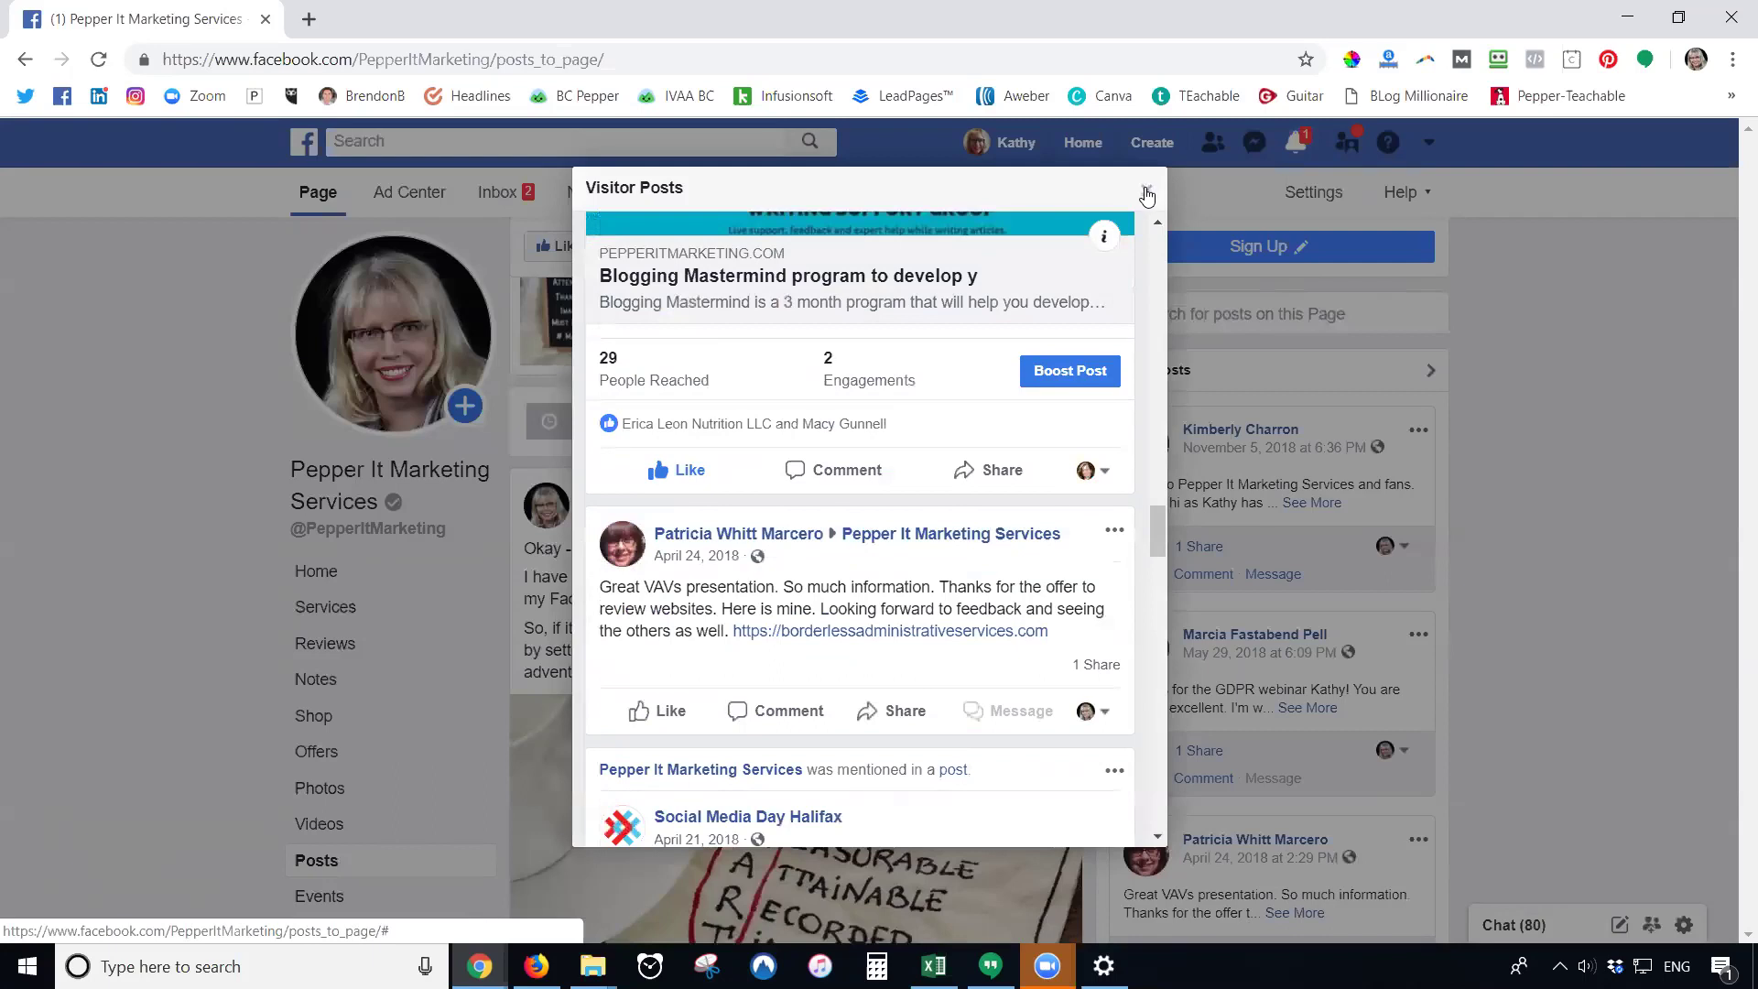
click(1146, 195)
- Go to the page's Notifications and look through the list of all notifications
scroll(238, 783, down, 2)
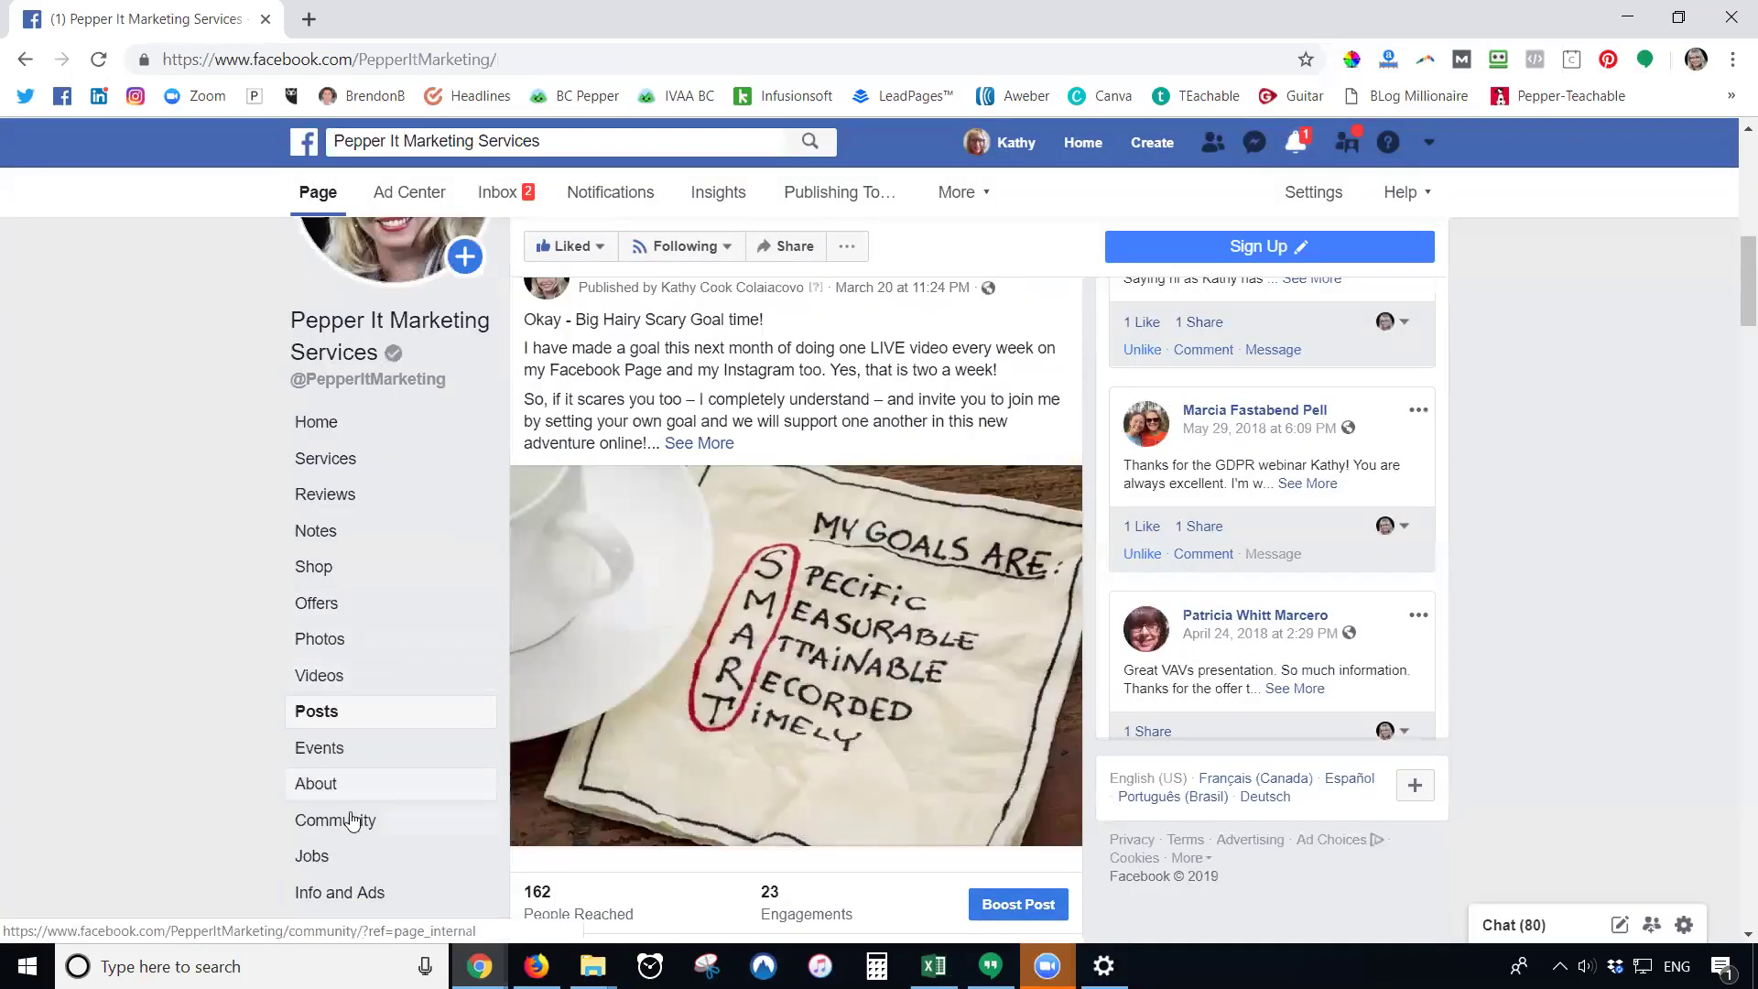
scroll(376, 781, up, 5)
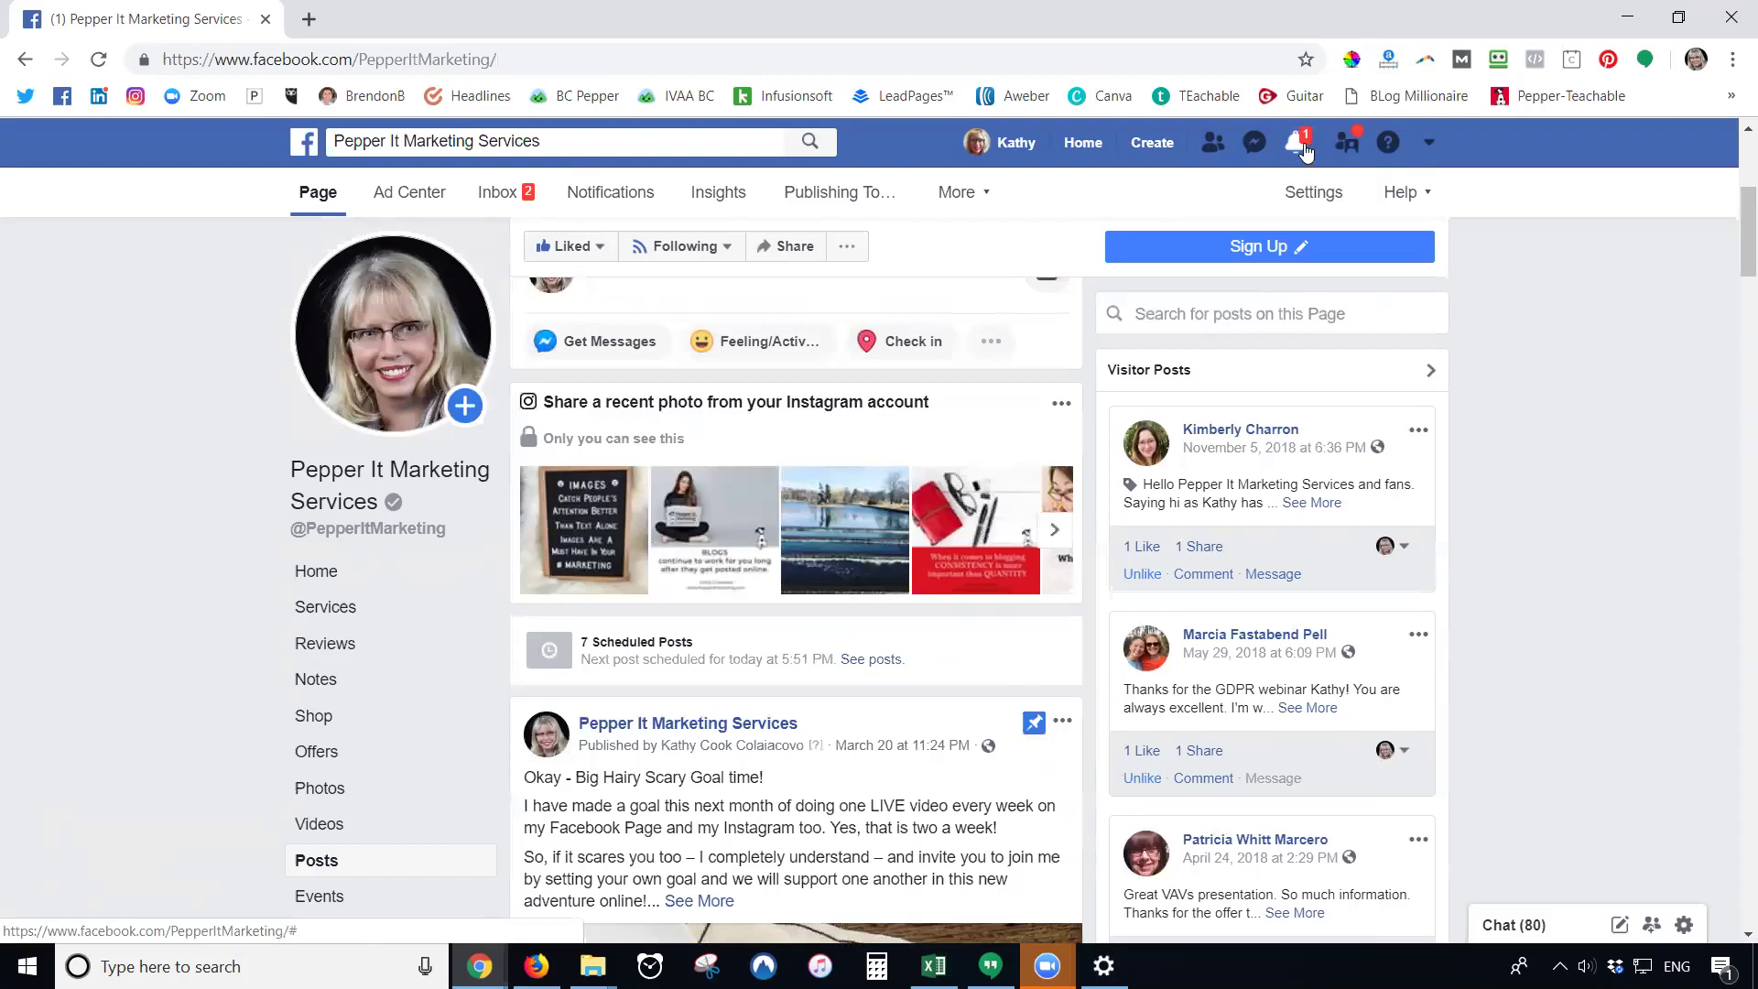
click(613, 197)
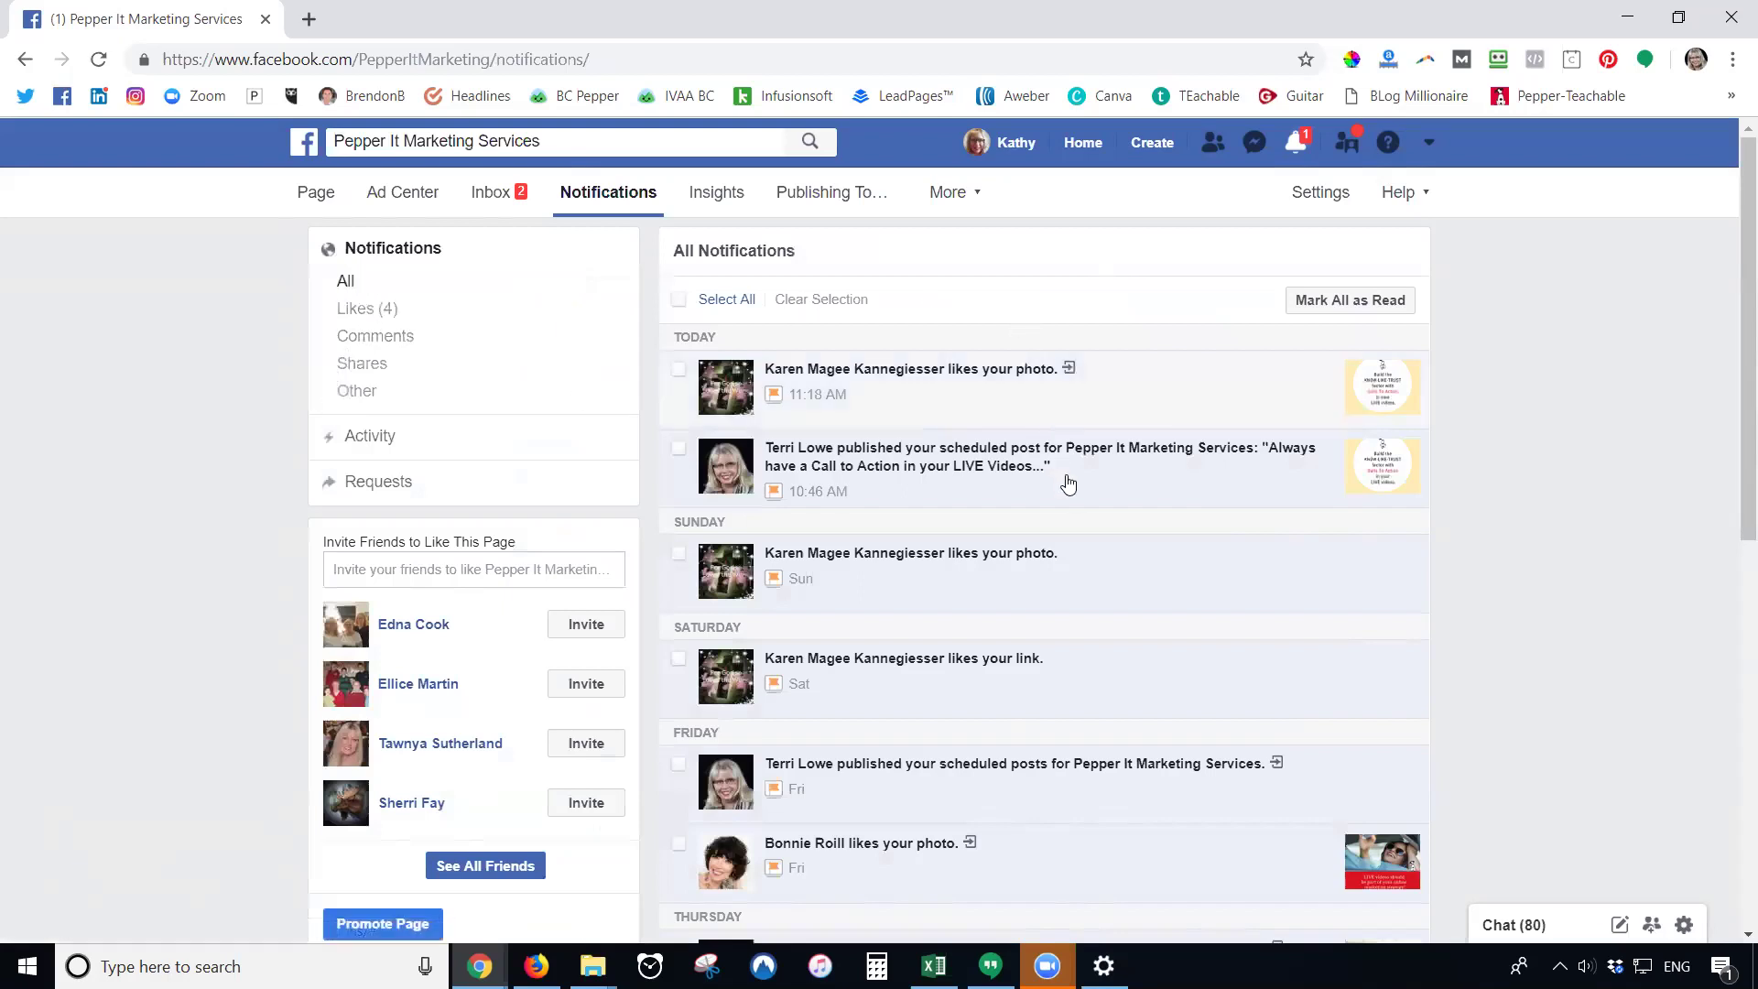
scroll(1068, 487, down, 2)
scroll(1067, 486, down, 5)
scroll(1068, 486, up, 7)
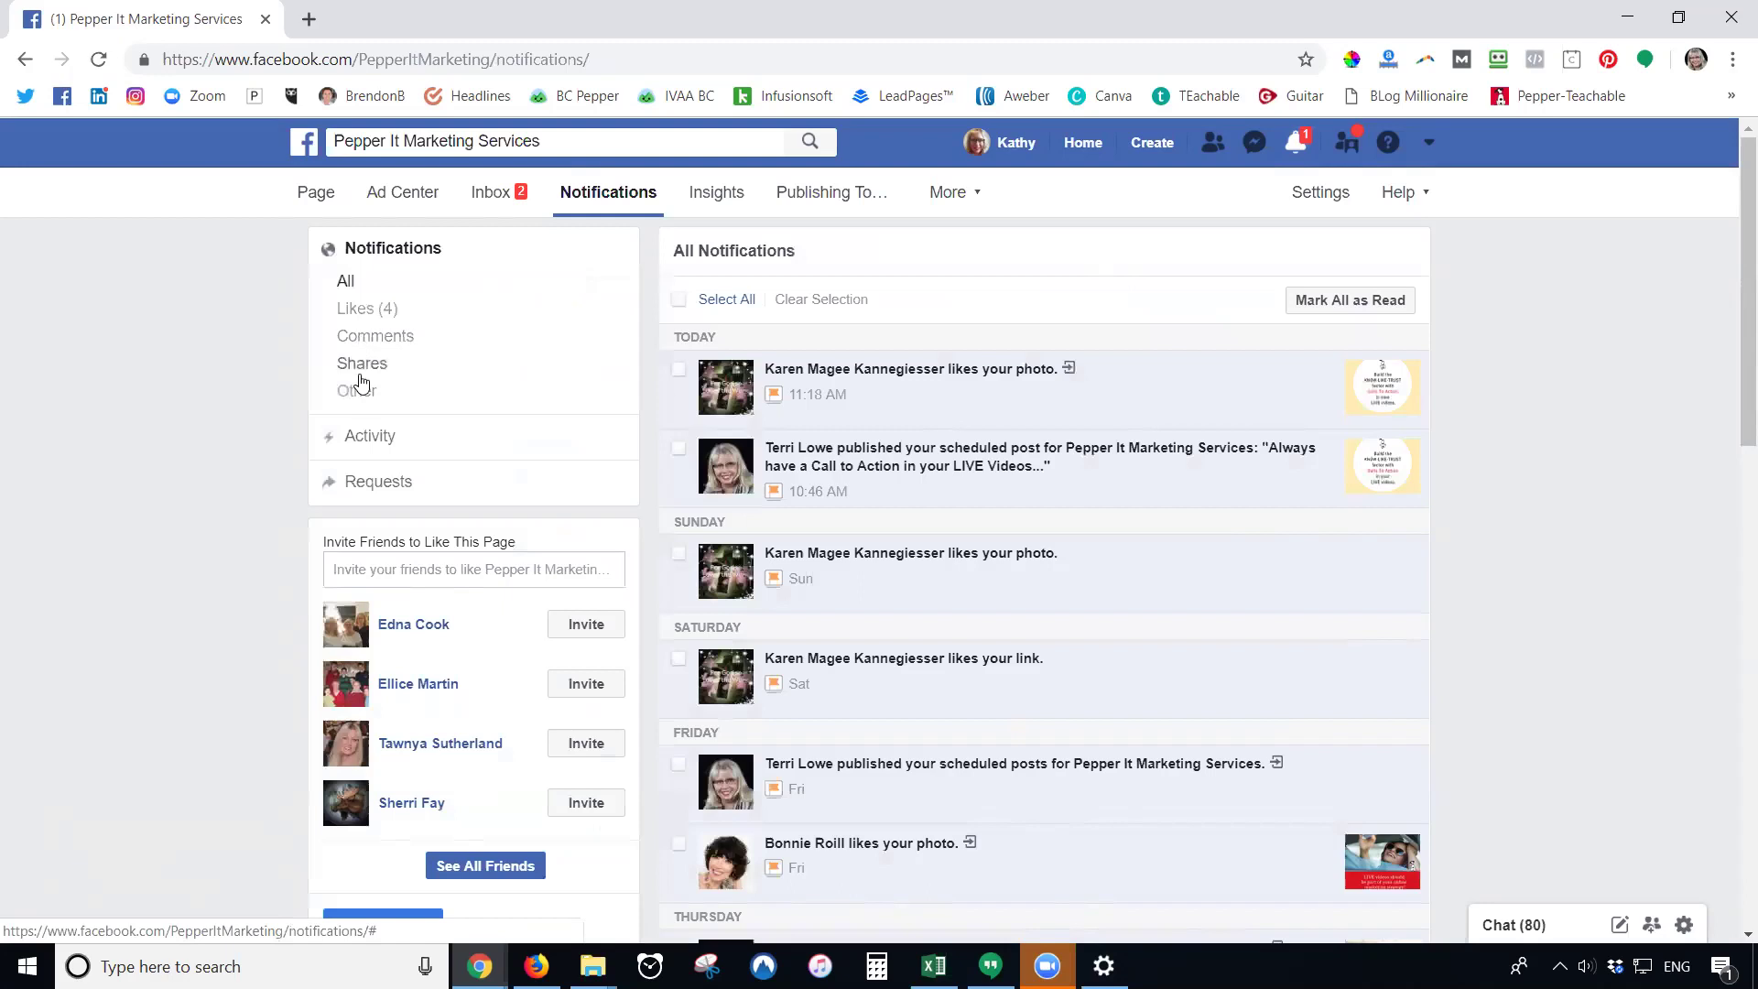
- View the page notifications filtered by Likes, Comments, Shares and Other in turn
click(362, 314)
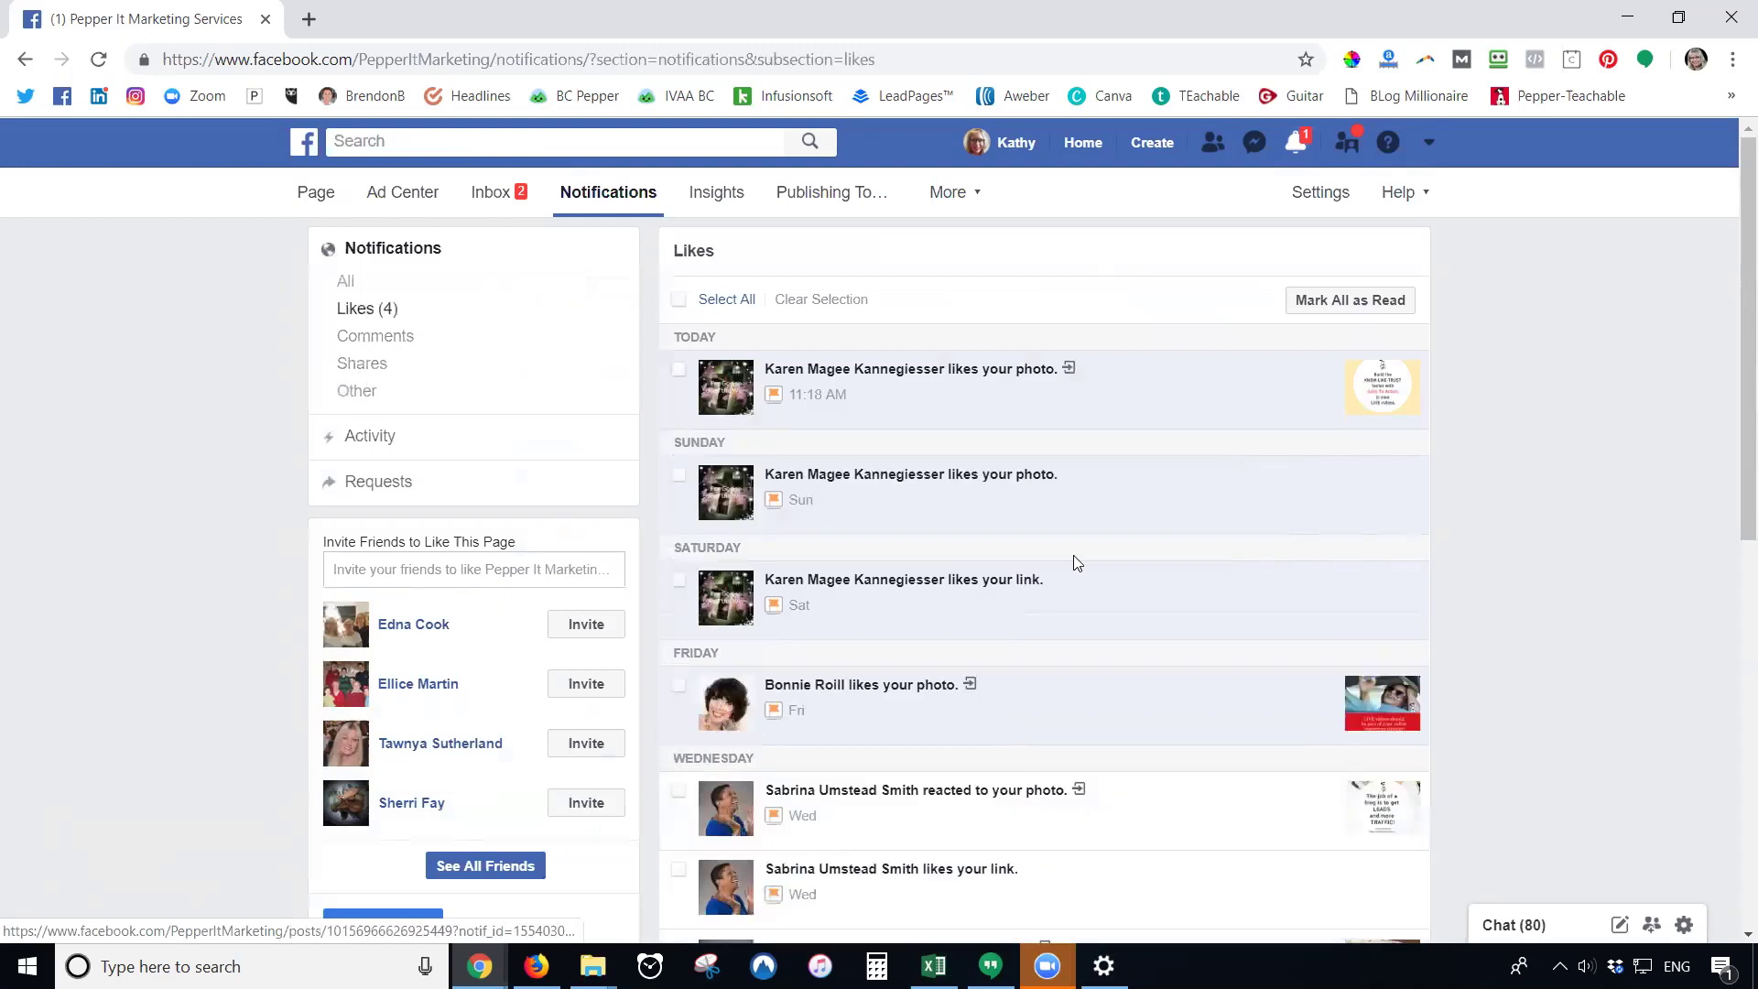
click(392, 341)
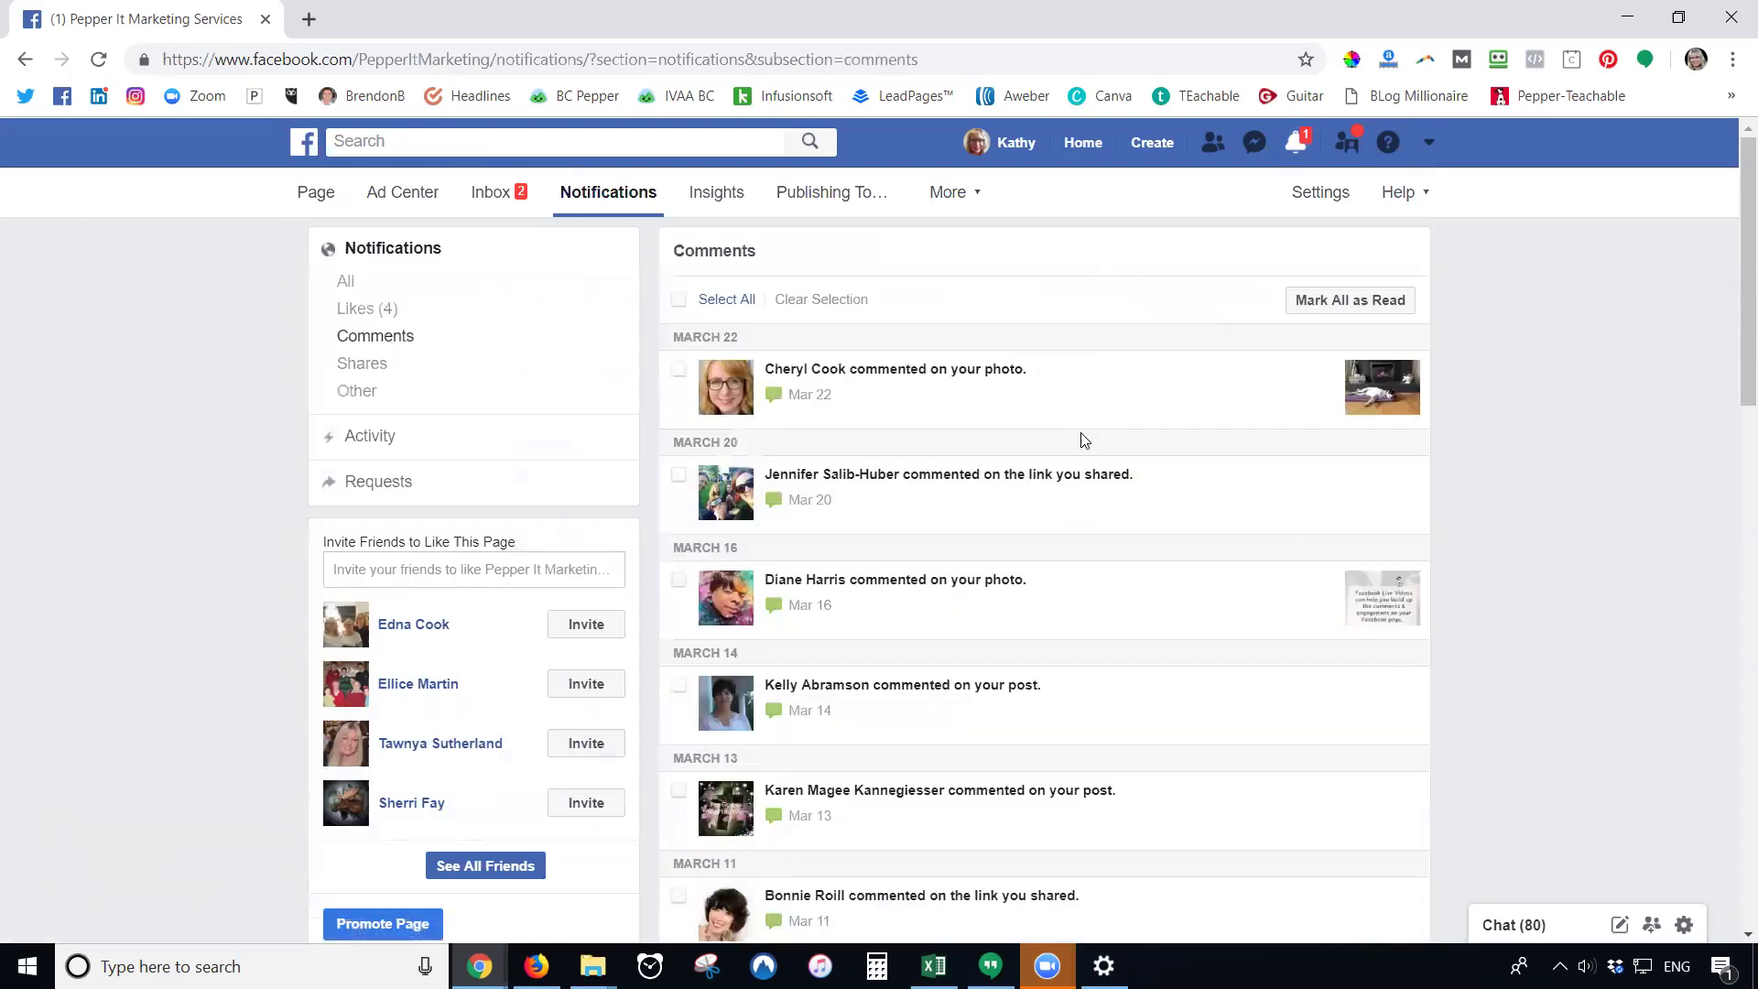
click(359, 364)
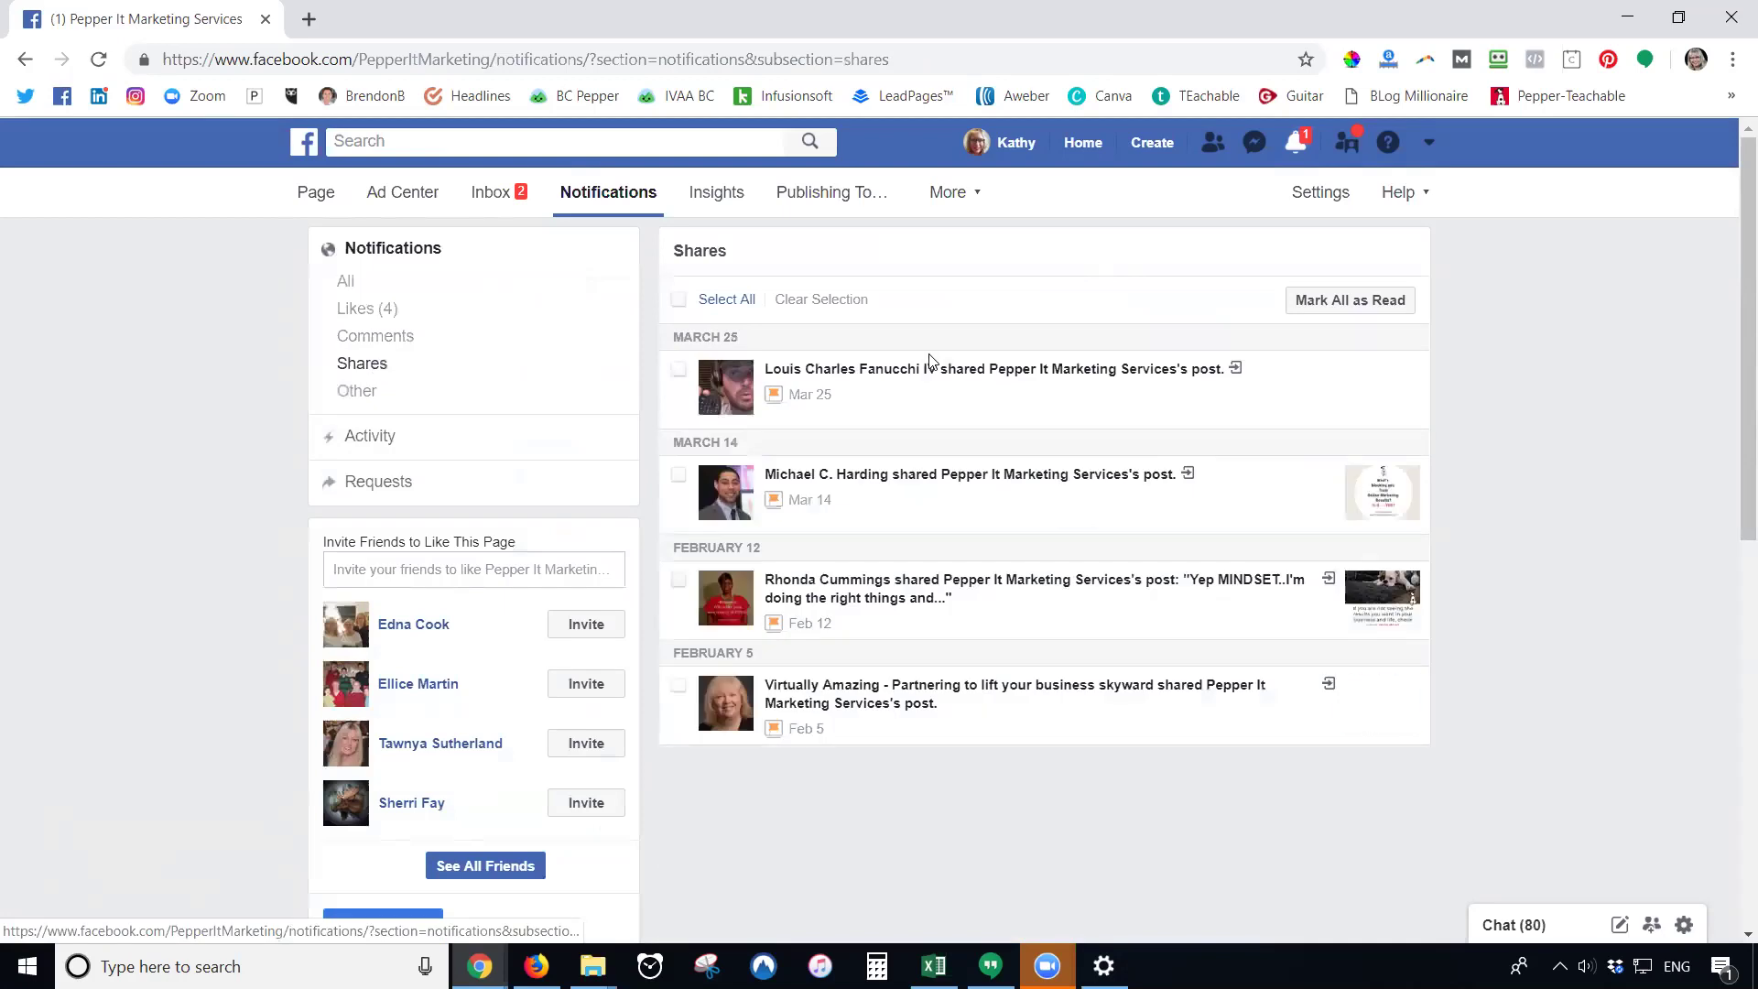
click(357, 392)
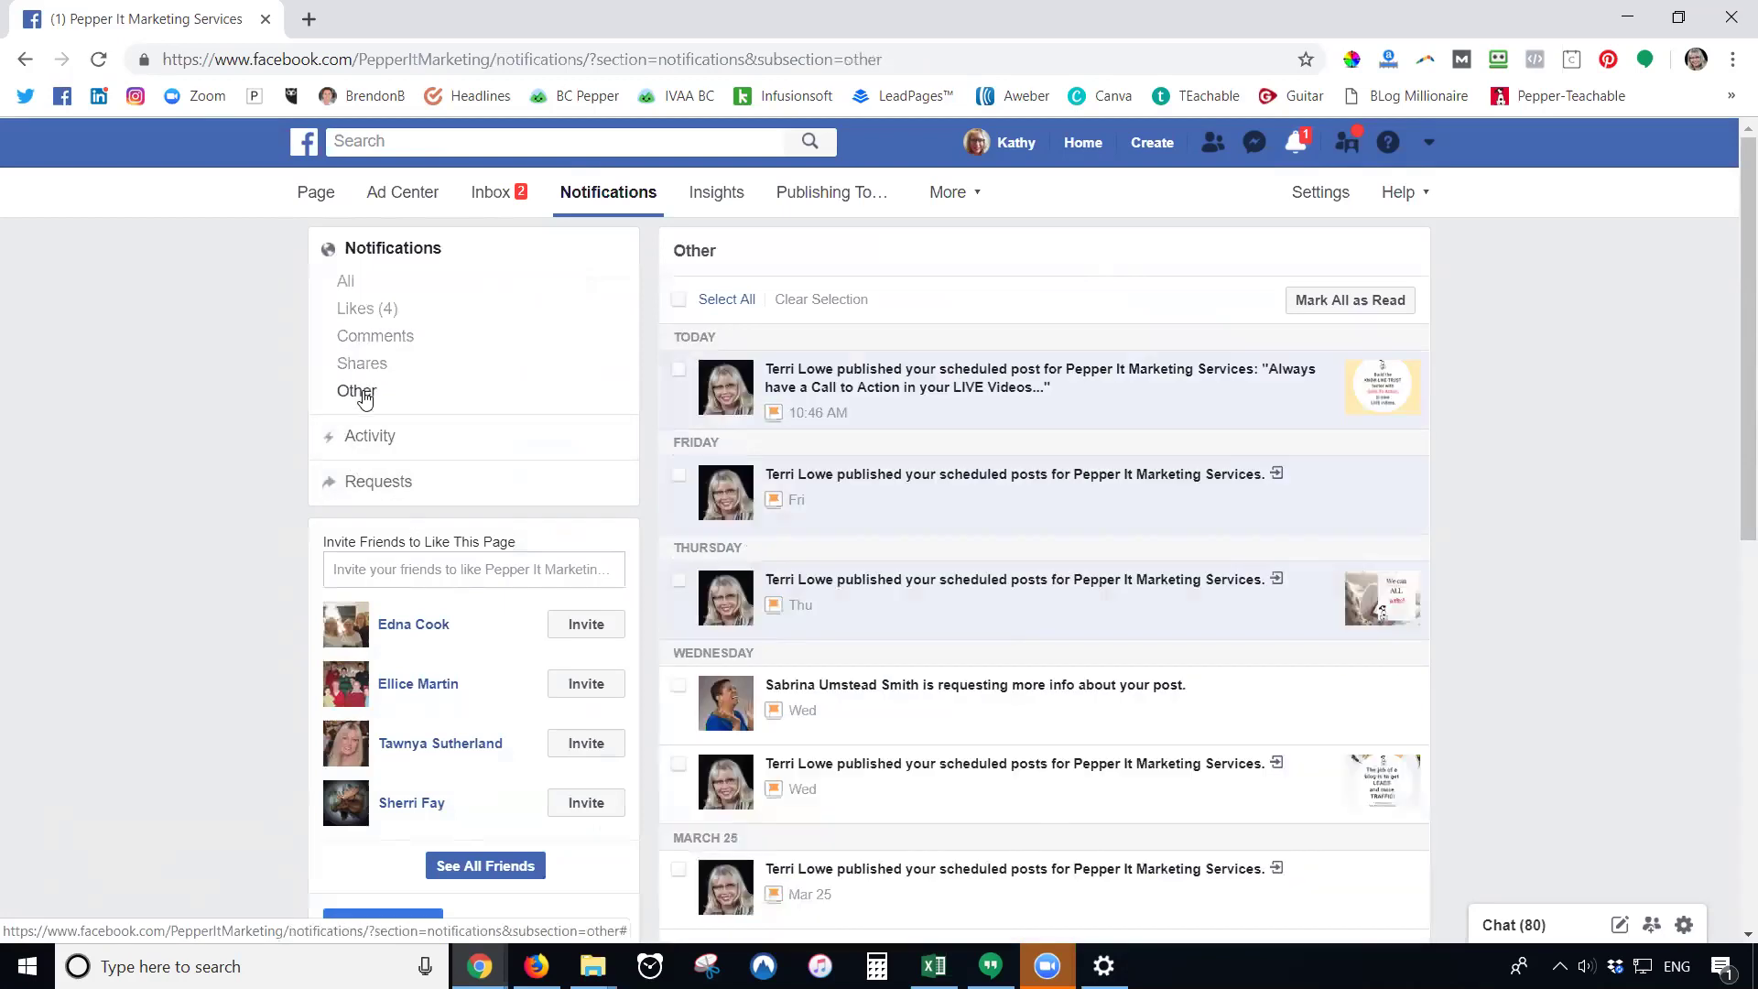
- Return to the Shares notifications, open the March 25 share and read the shared post
click(364, 366)
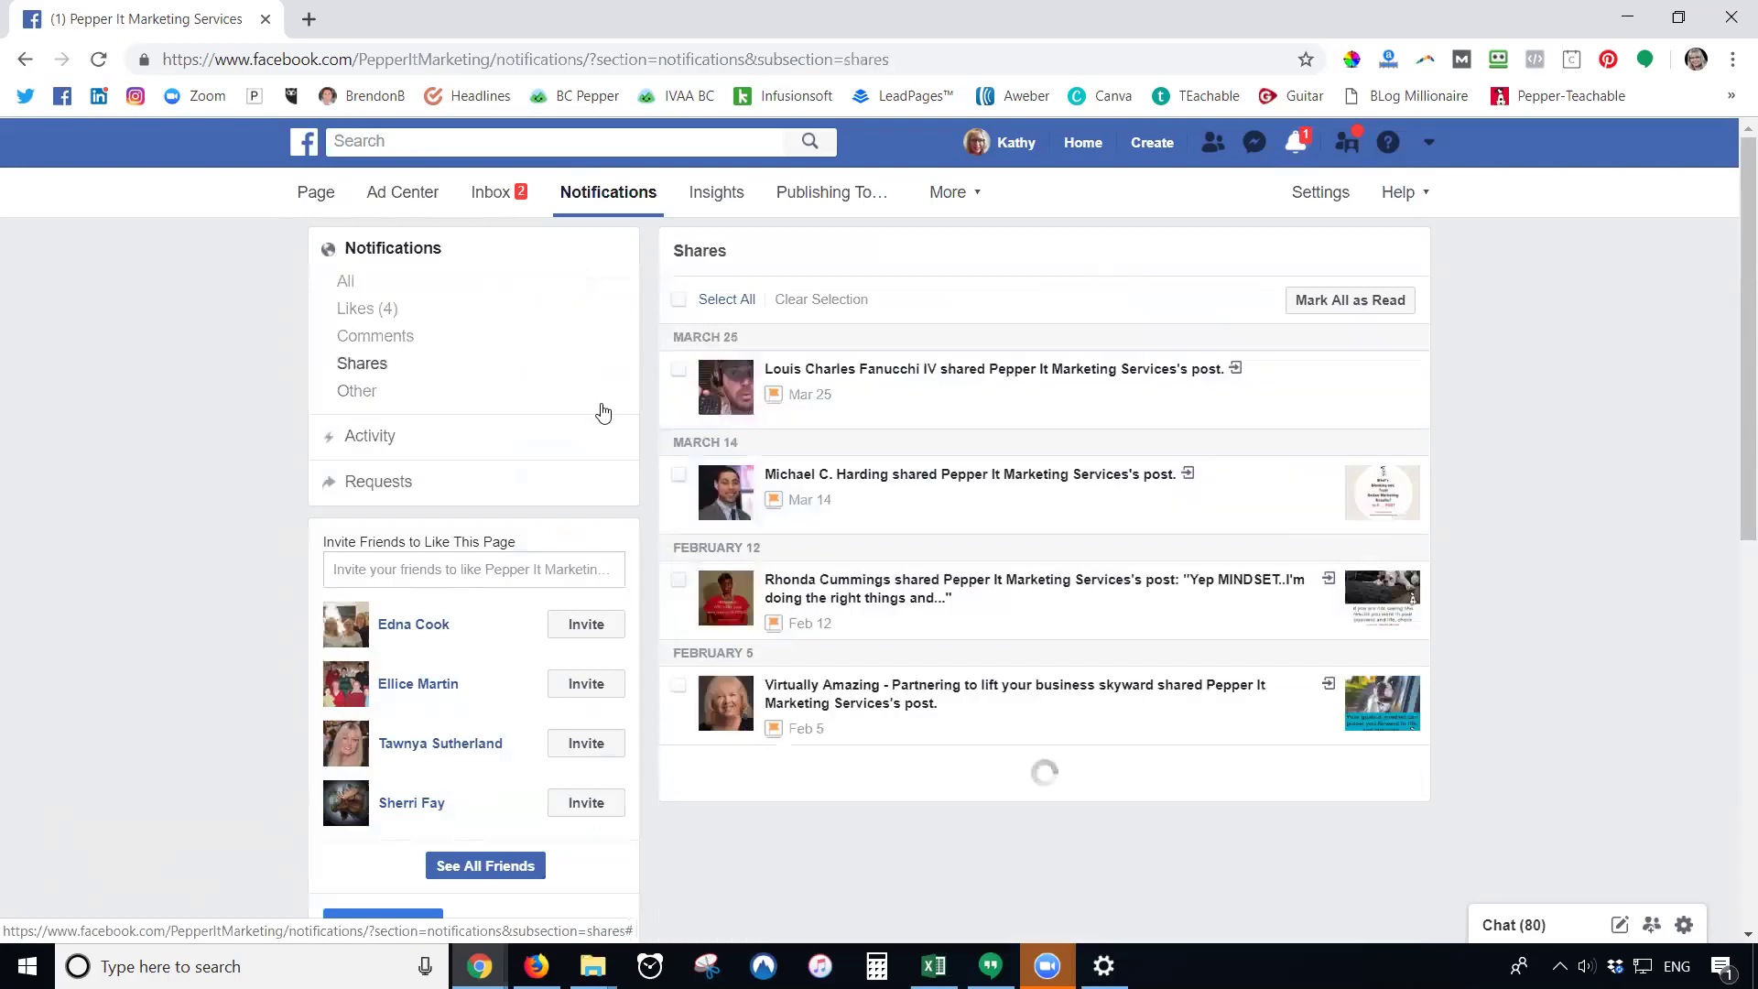
click(957, 376)
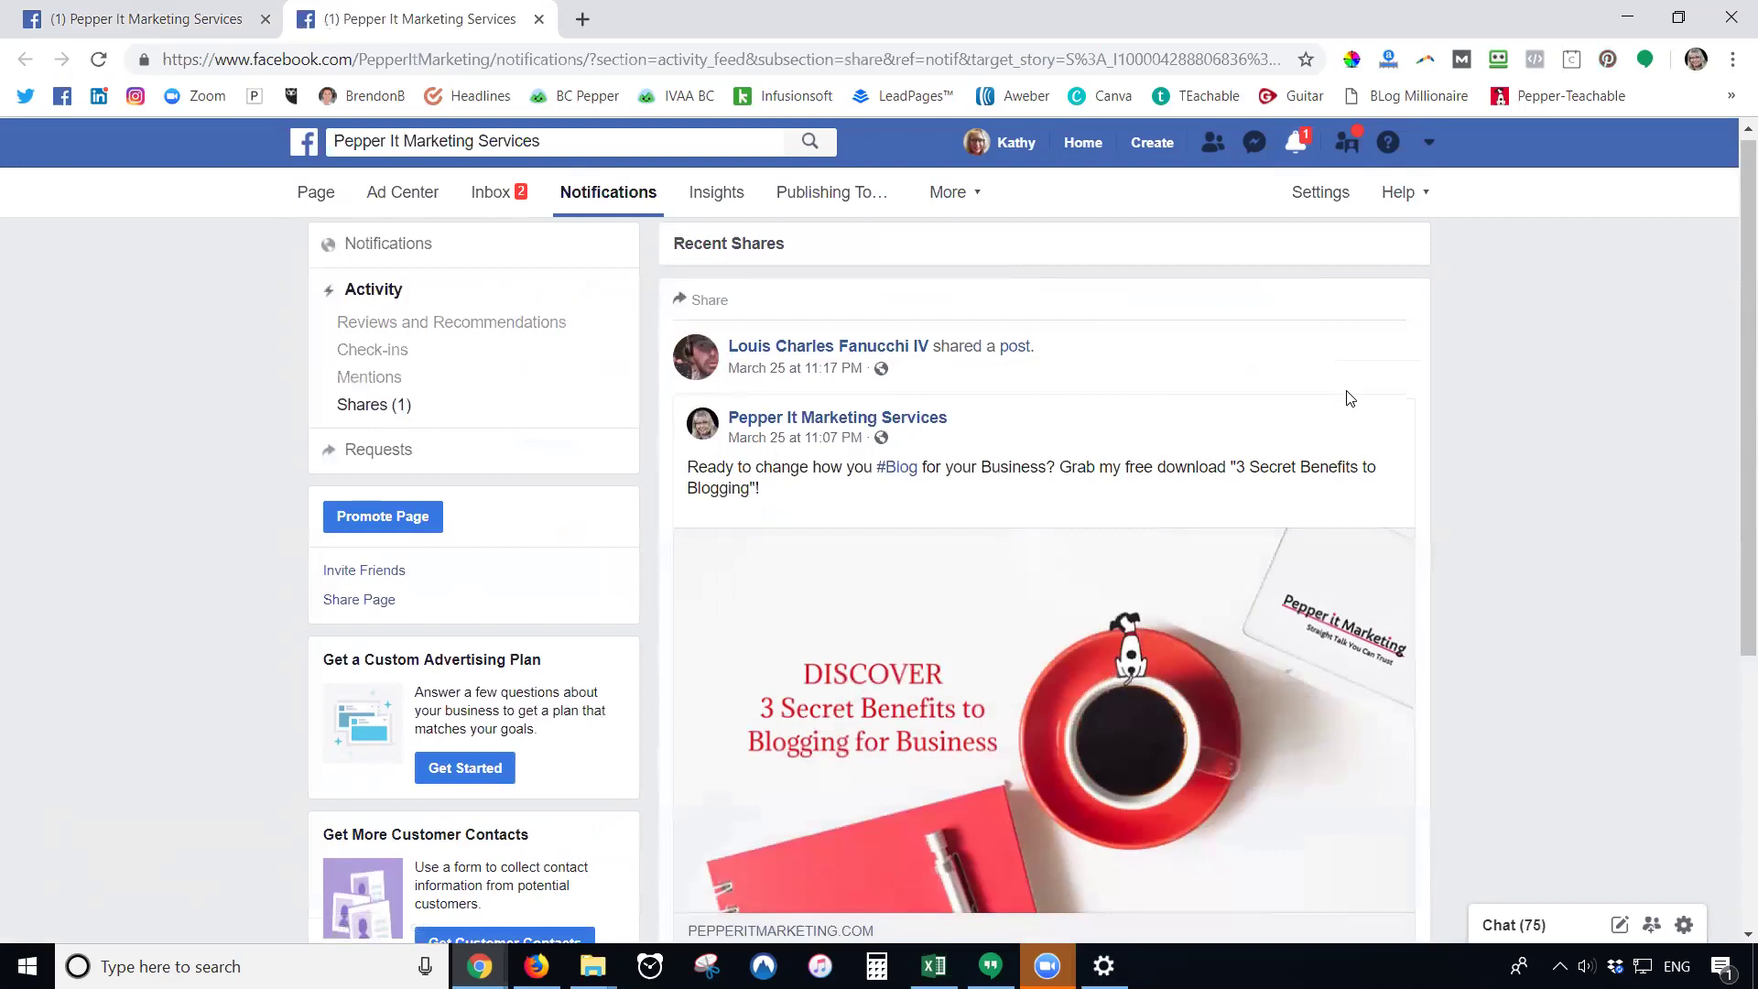
scroll(1359, 458, down, 2)
scroll(1359, 458, down, 2)
scroll(1126, 673, up, 1)
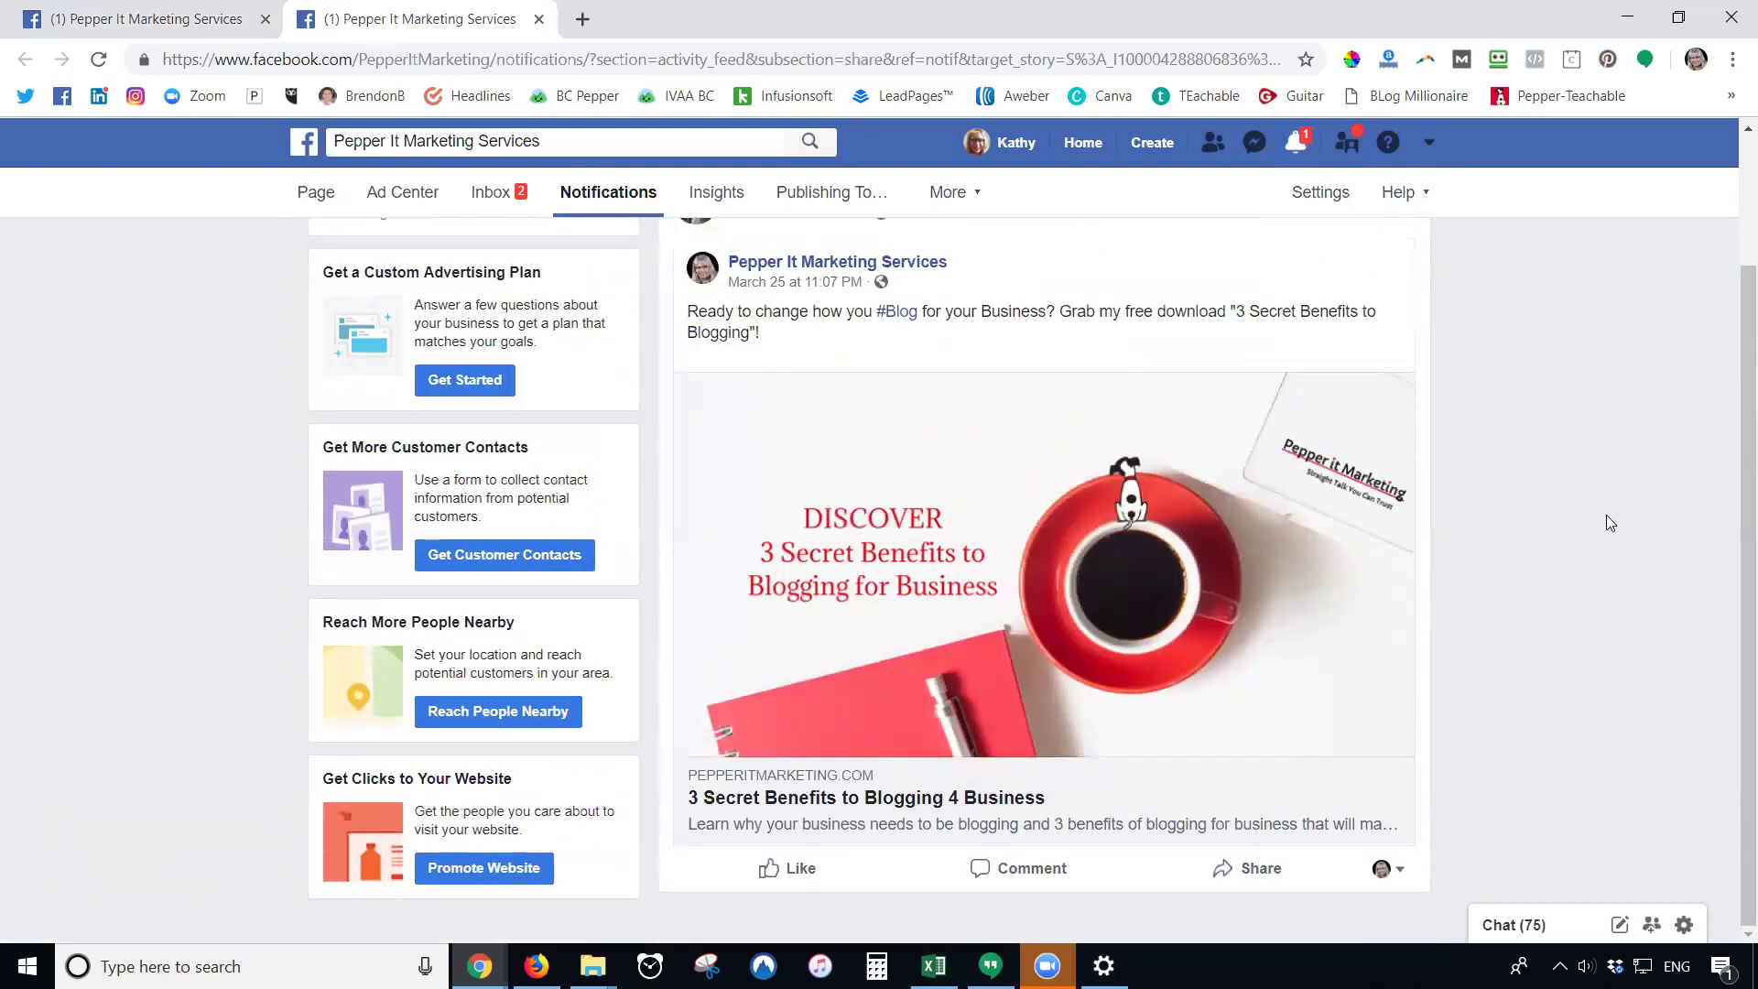
scroll(1575, 604, up, 2)
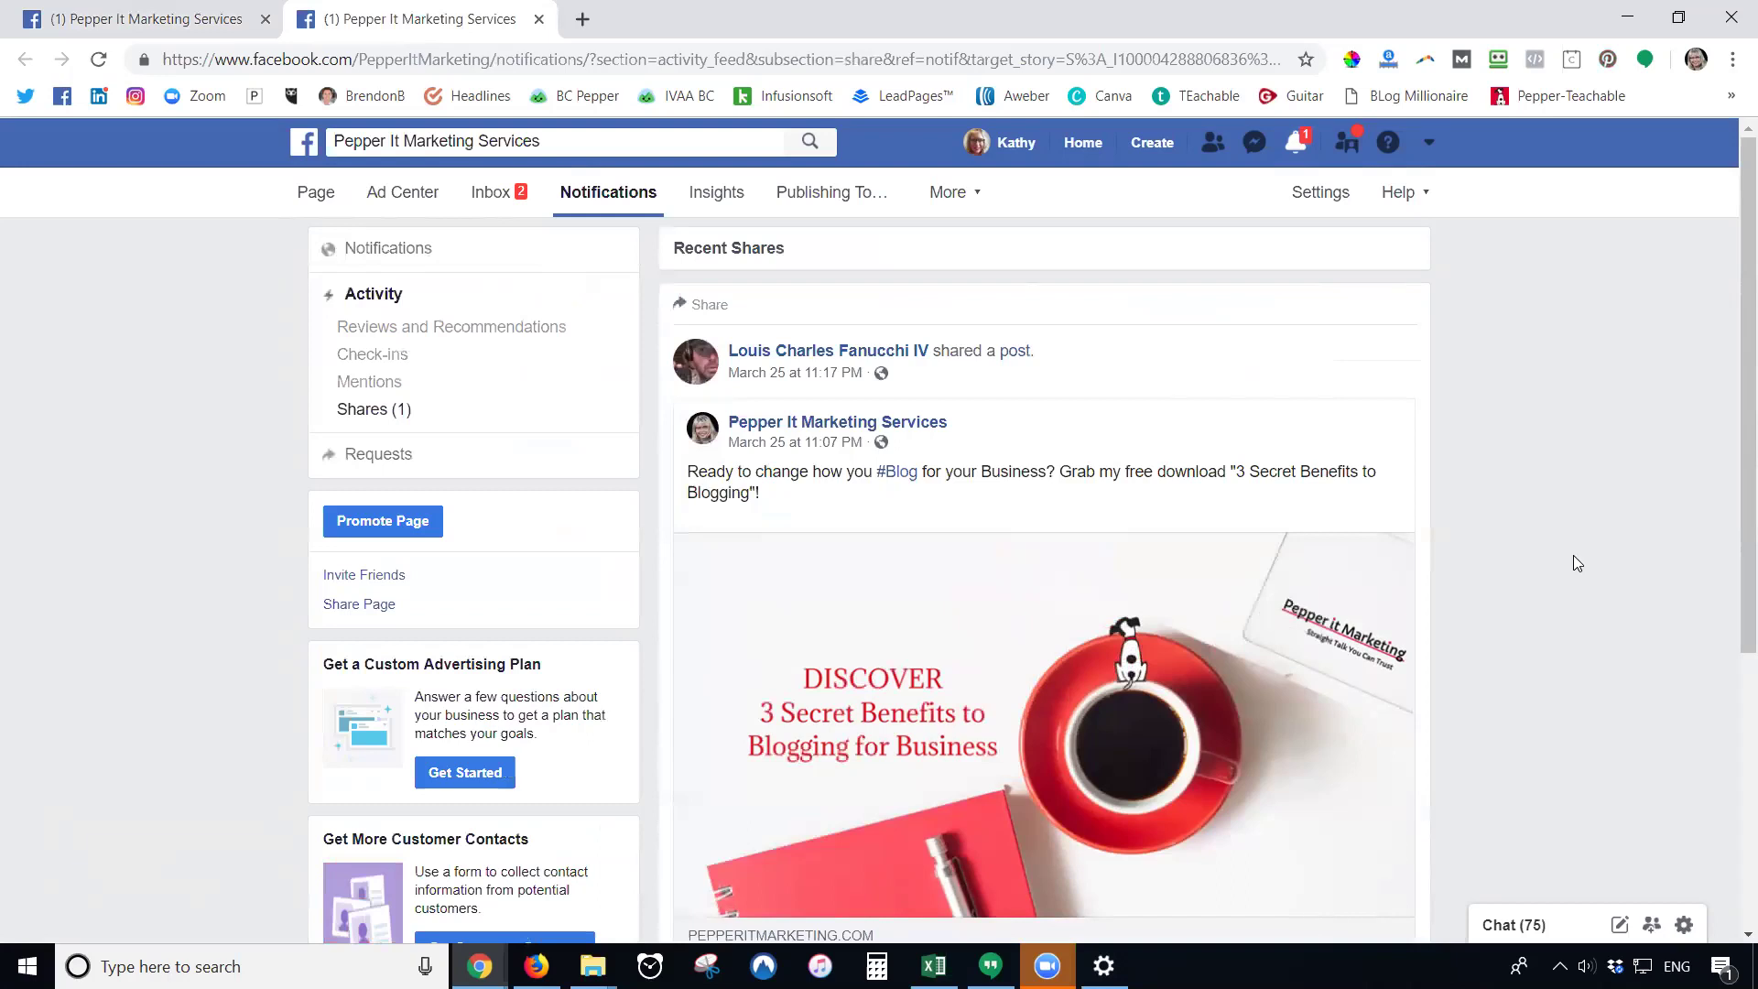
- Like the March 25 shared post as the page and post the comment "Thanks for sharing!" on it
scroll(1577, 562, down, 3)
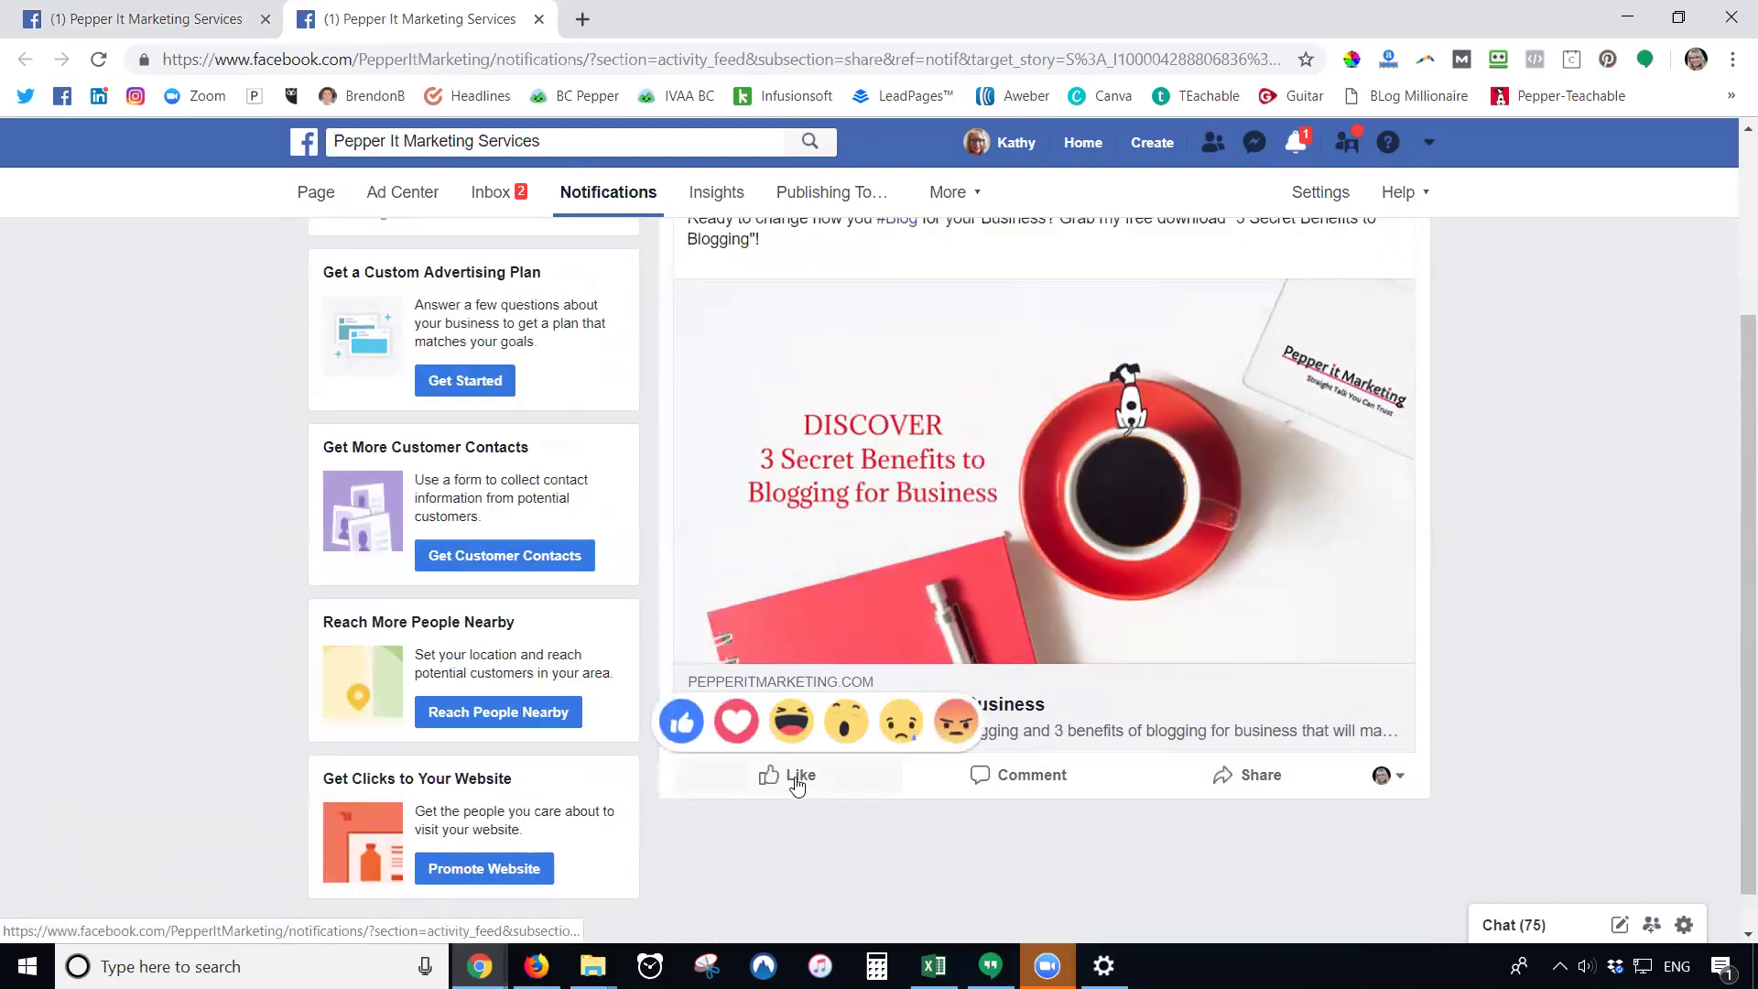
click(798, 780)
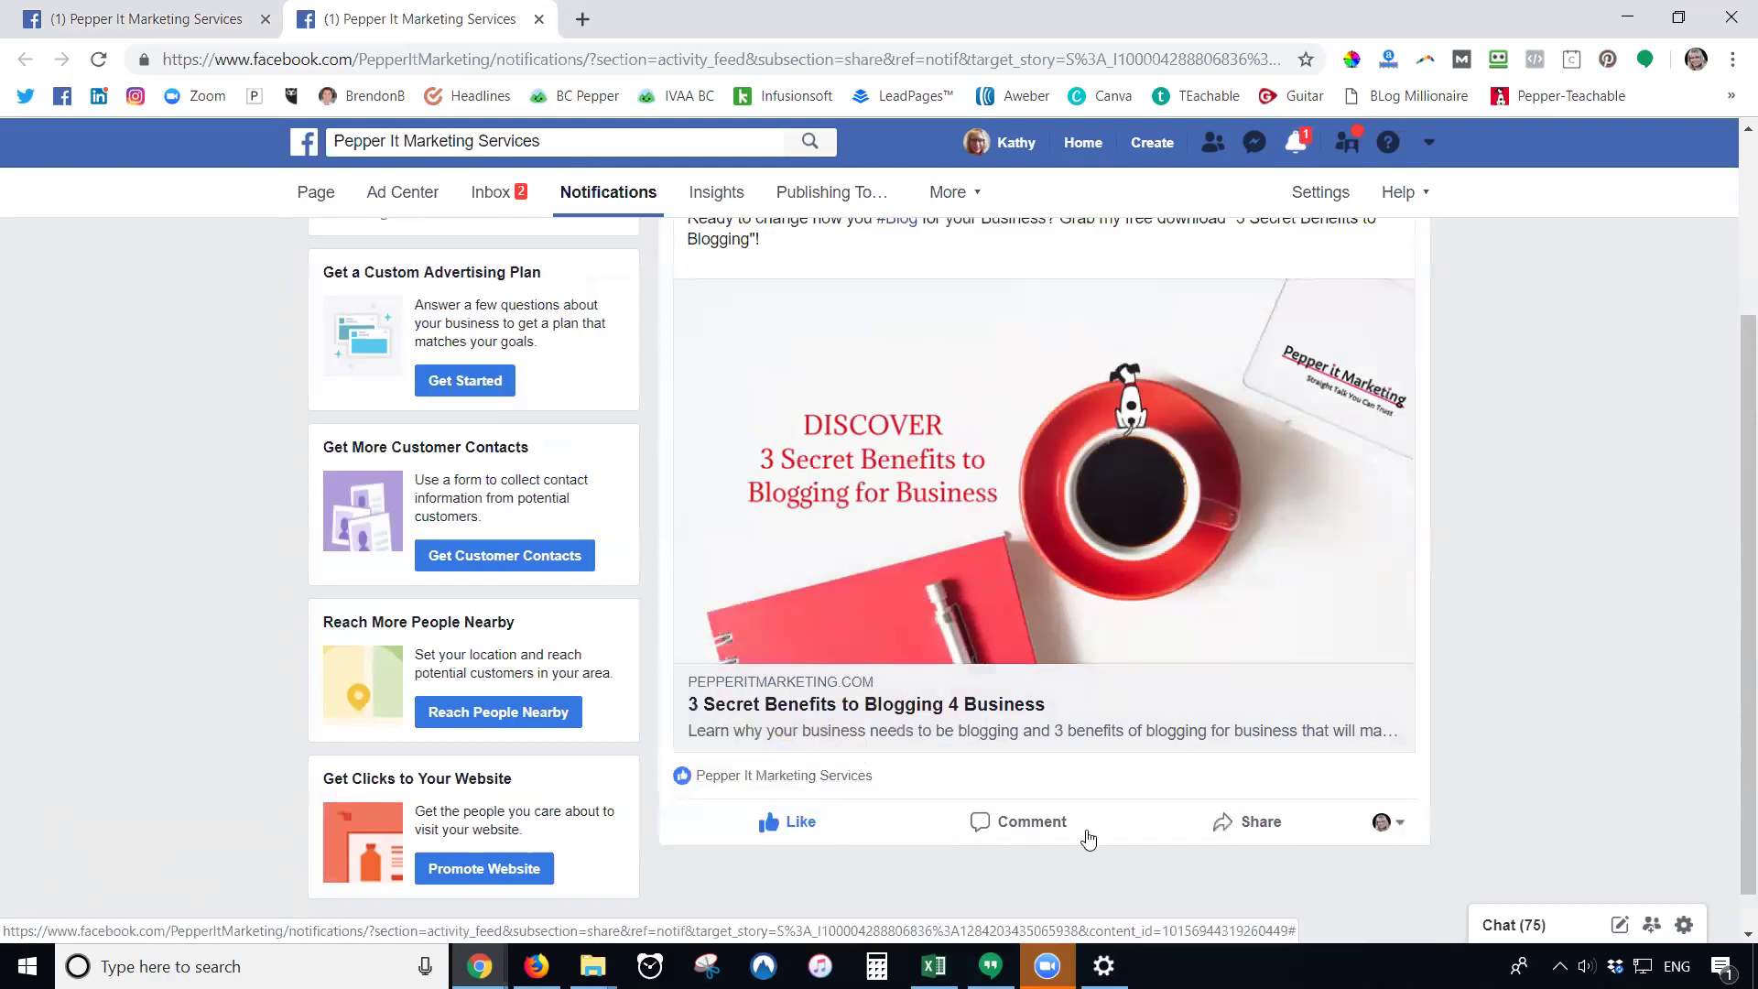
click(1022, 830)
text(THanks for sharing!)
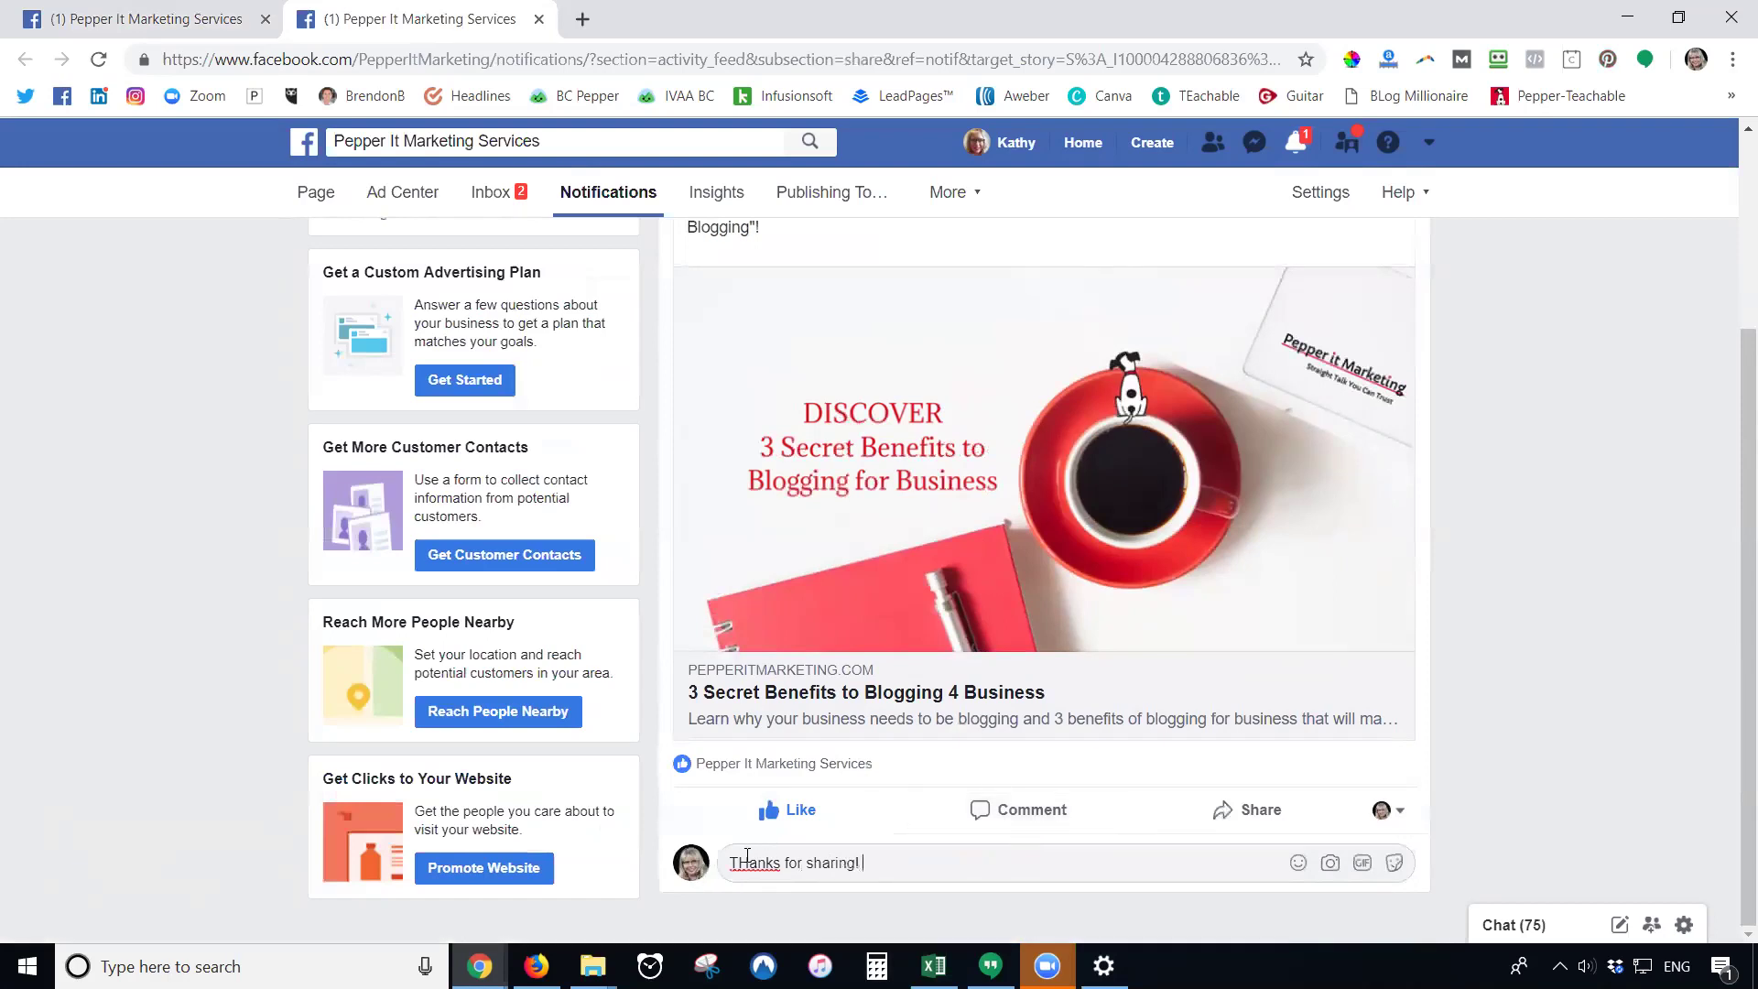
key(BackSpace)
text(h)
key(Return)
scroll(1460, 579, up, 3)
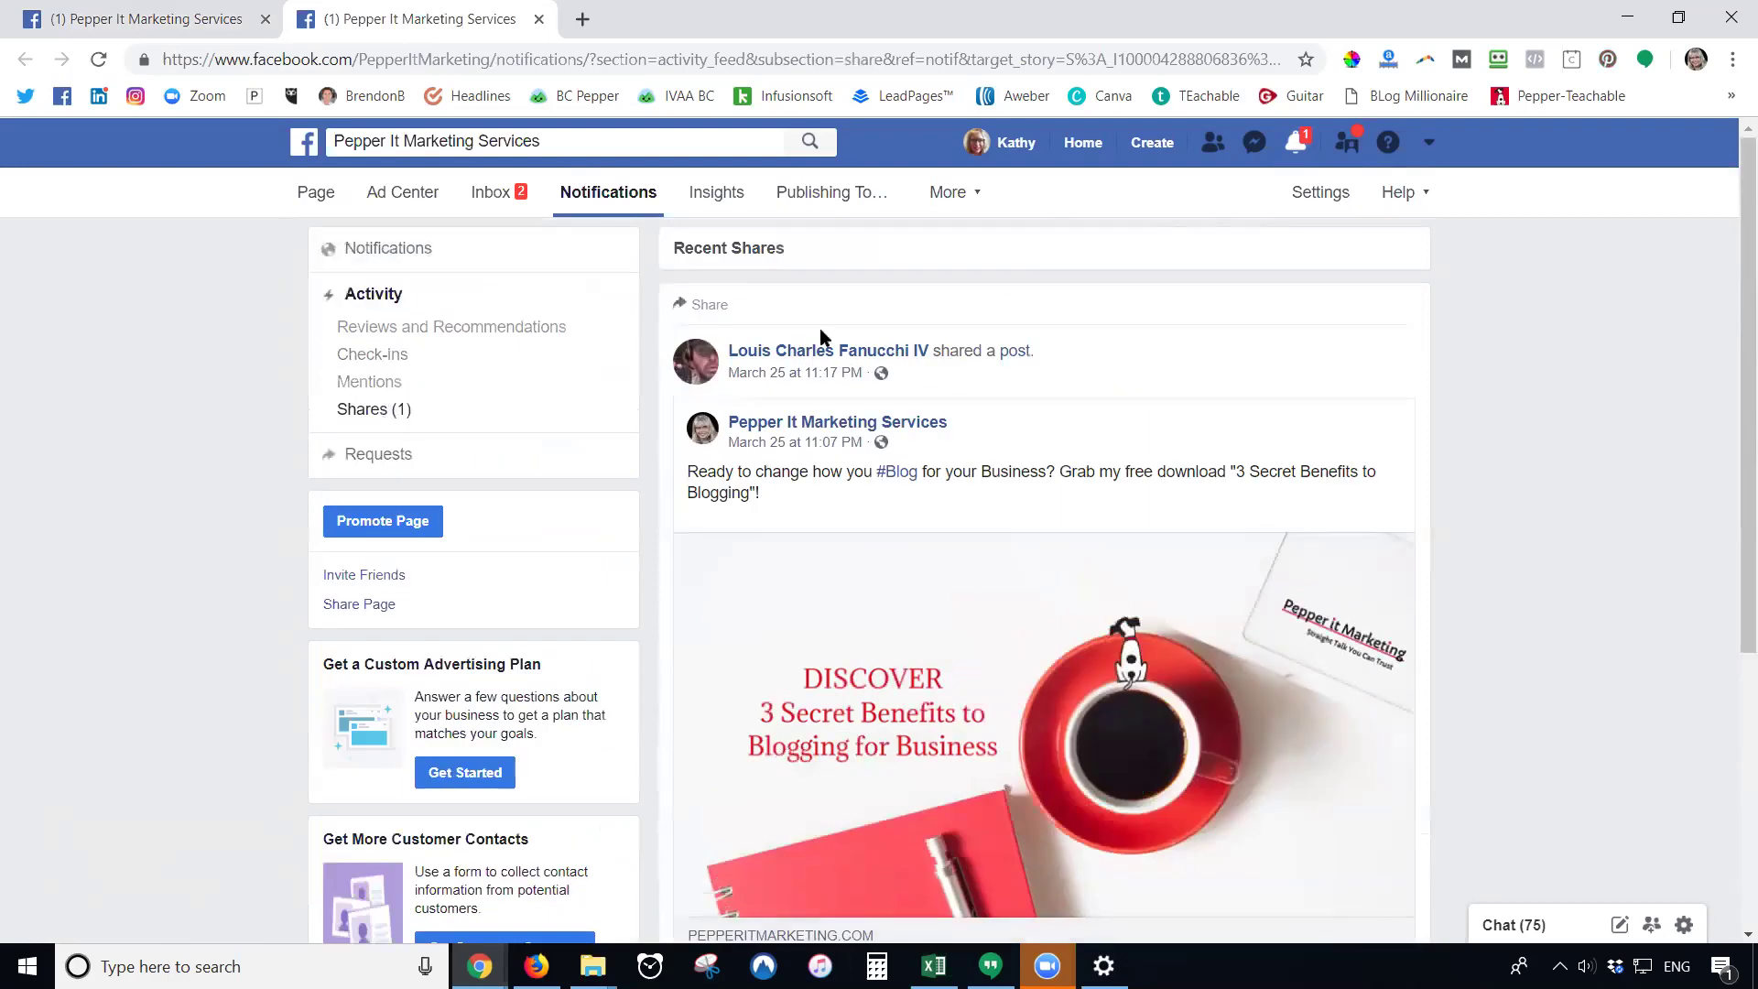
- Open the March 14 comment from the page's Comments notifications, check the replies and reactions on its post, and close it
click(602, 195)
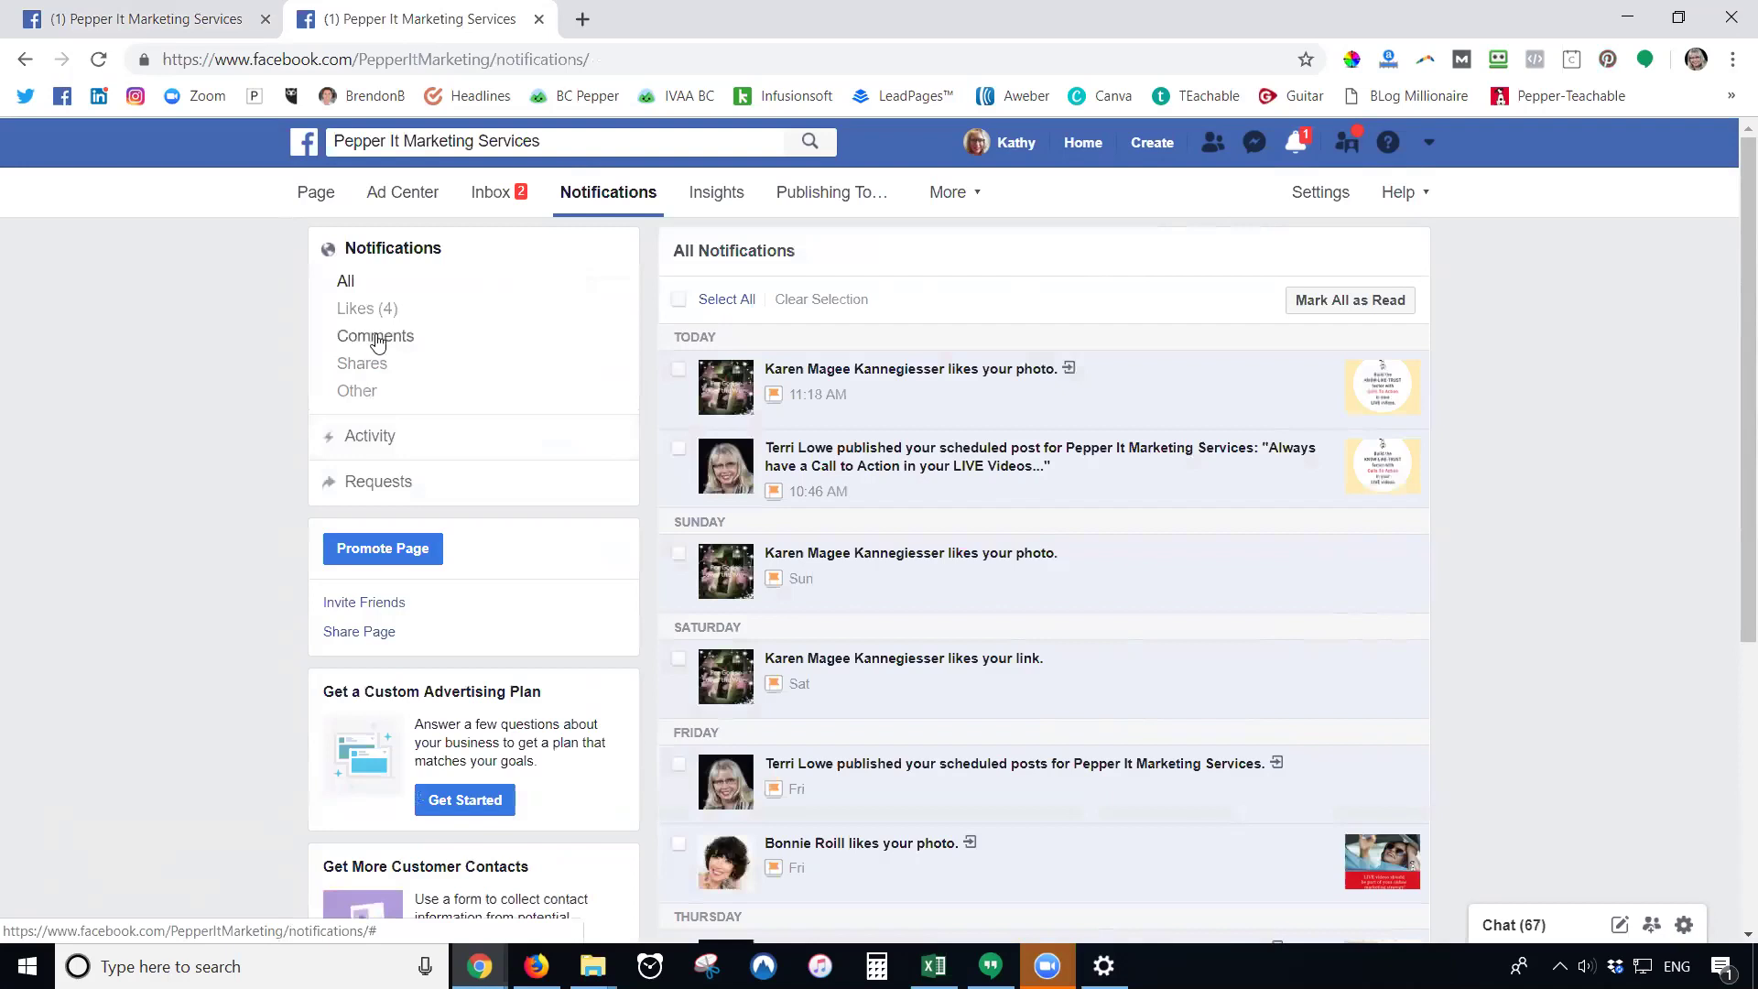
click(376, 337)
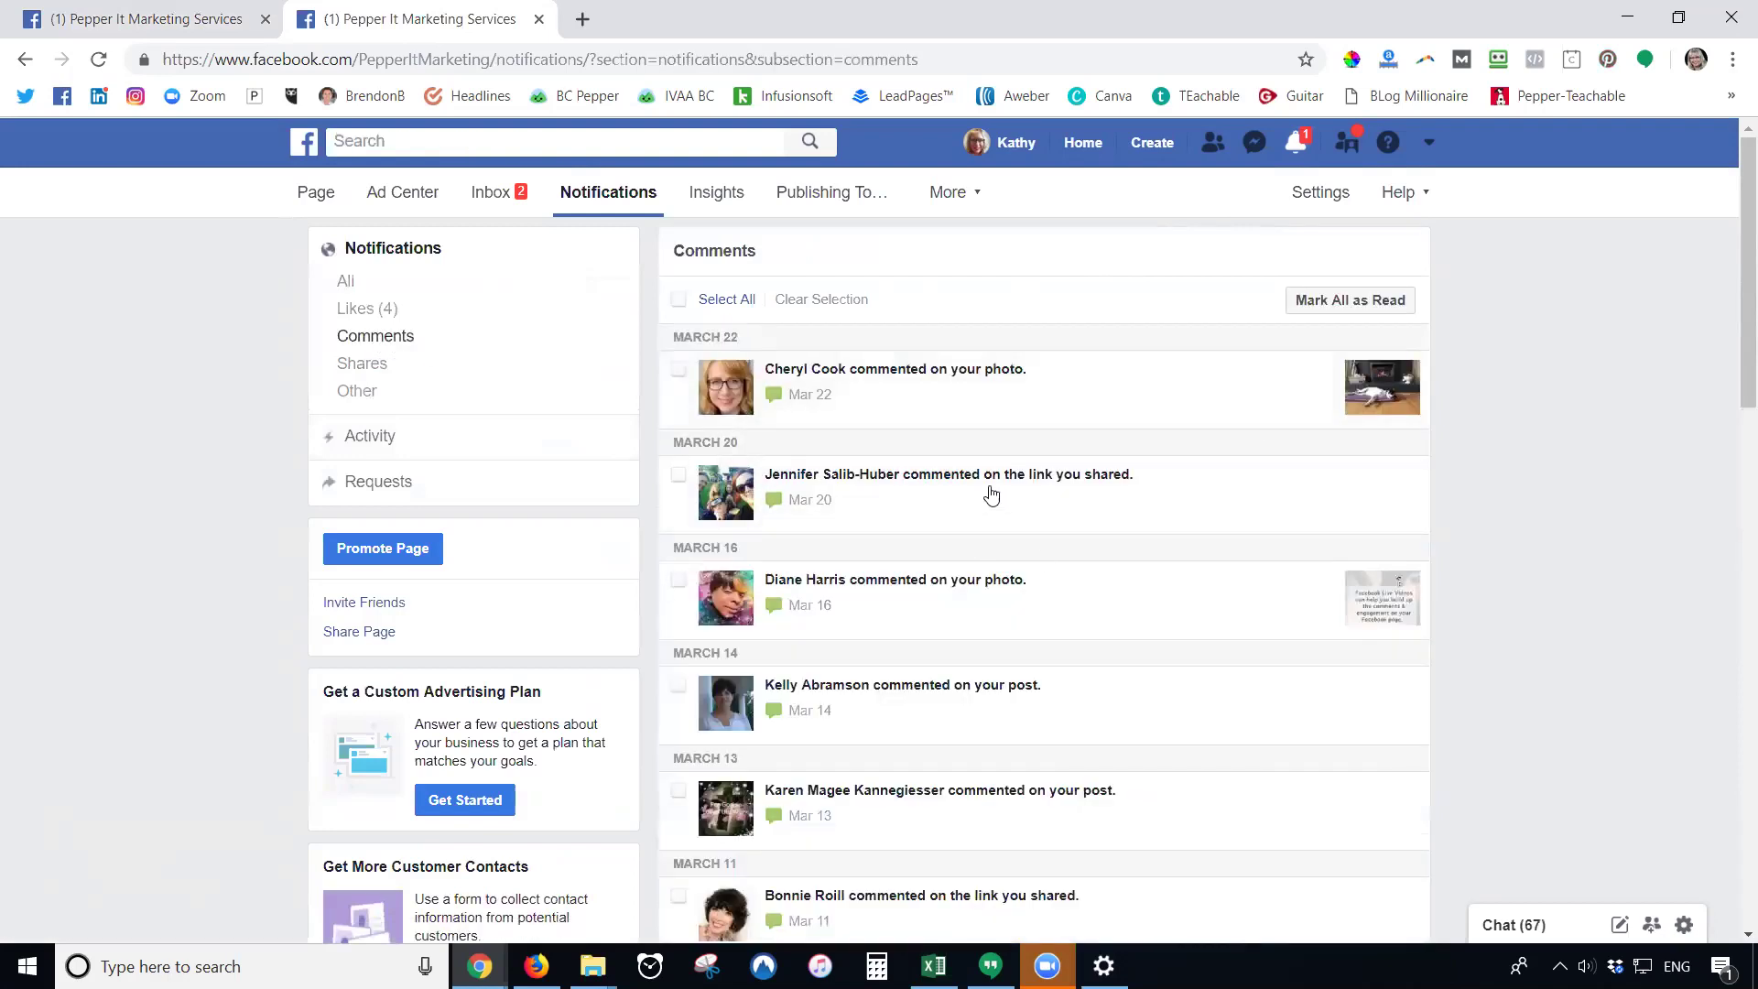
click(990, 719)
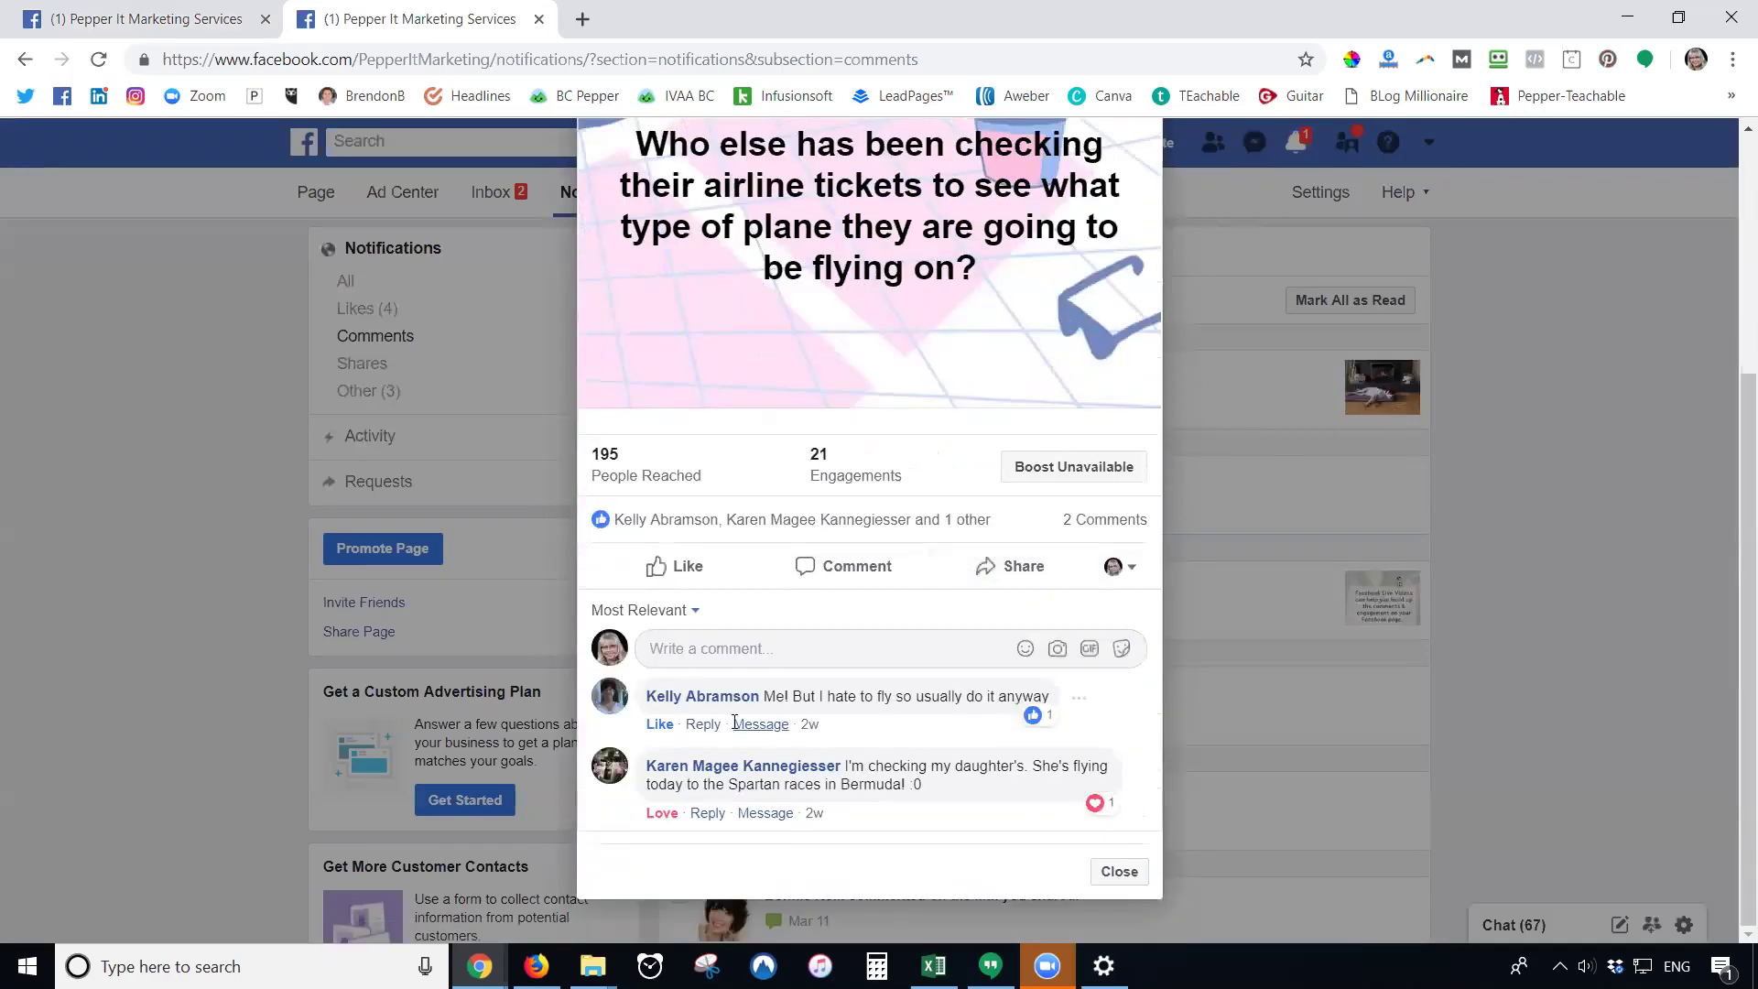
click(1012, 468)
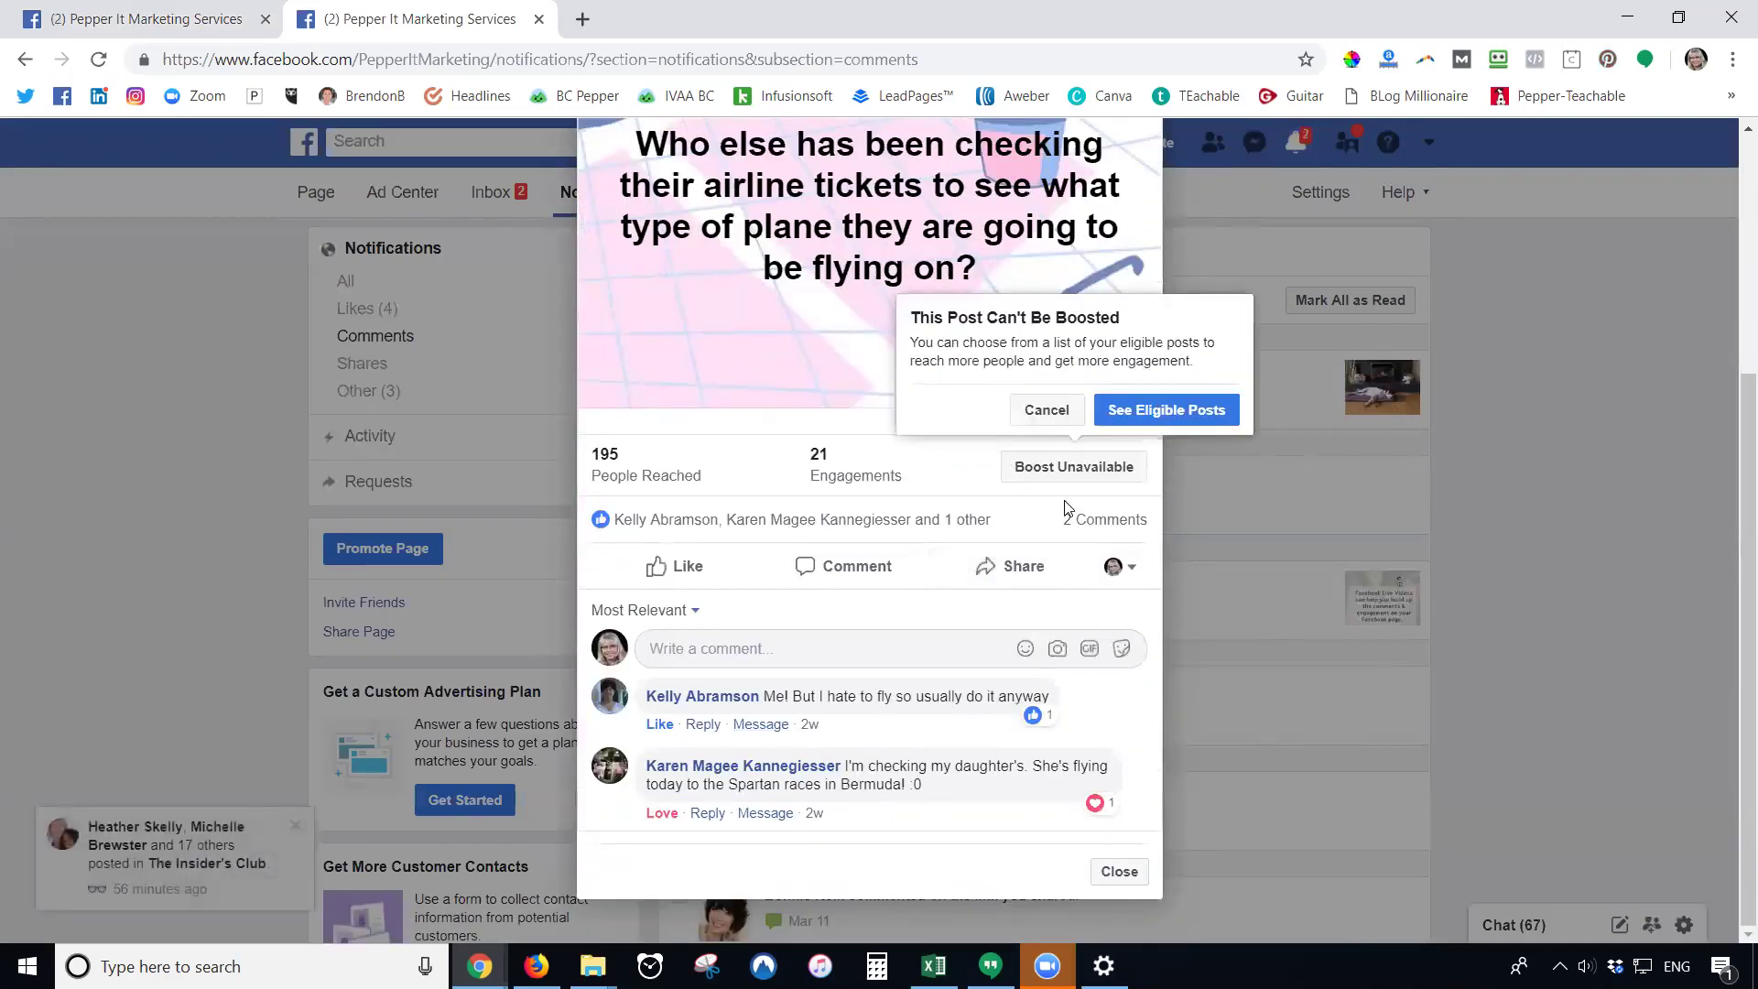
scroll(1065, 506, up, 4)
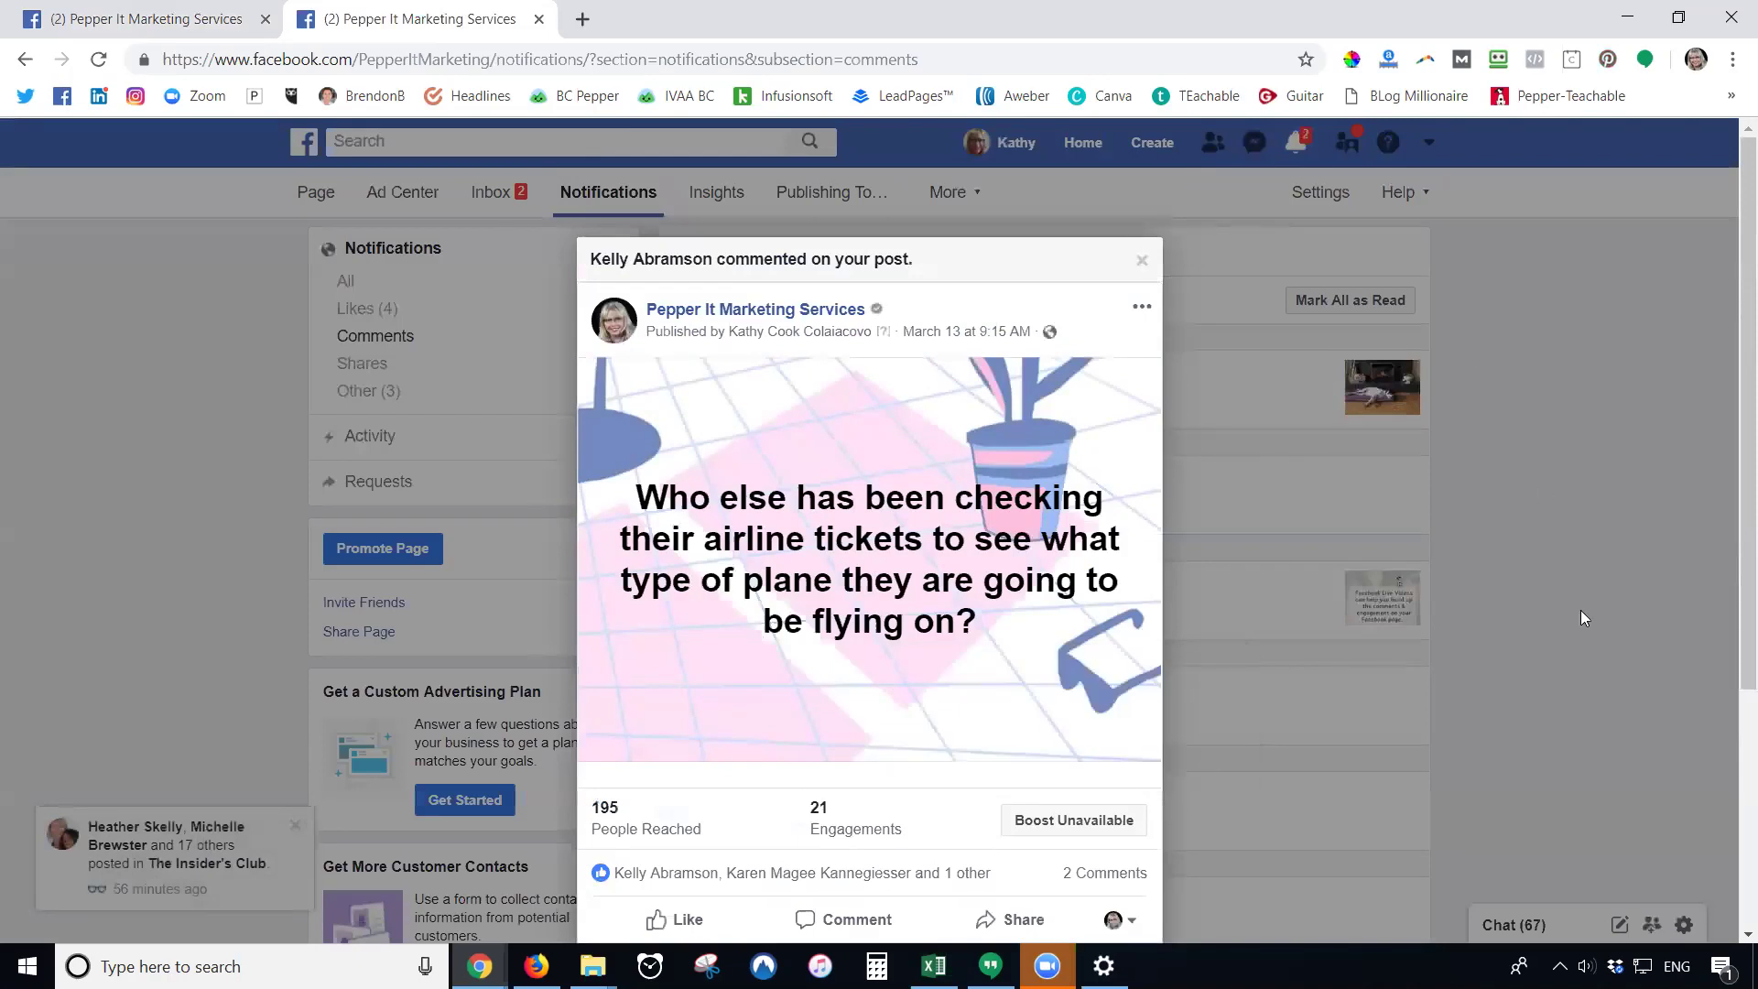
click(1143, 262)
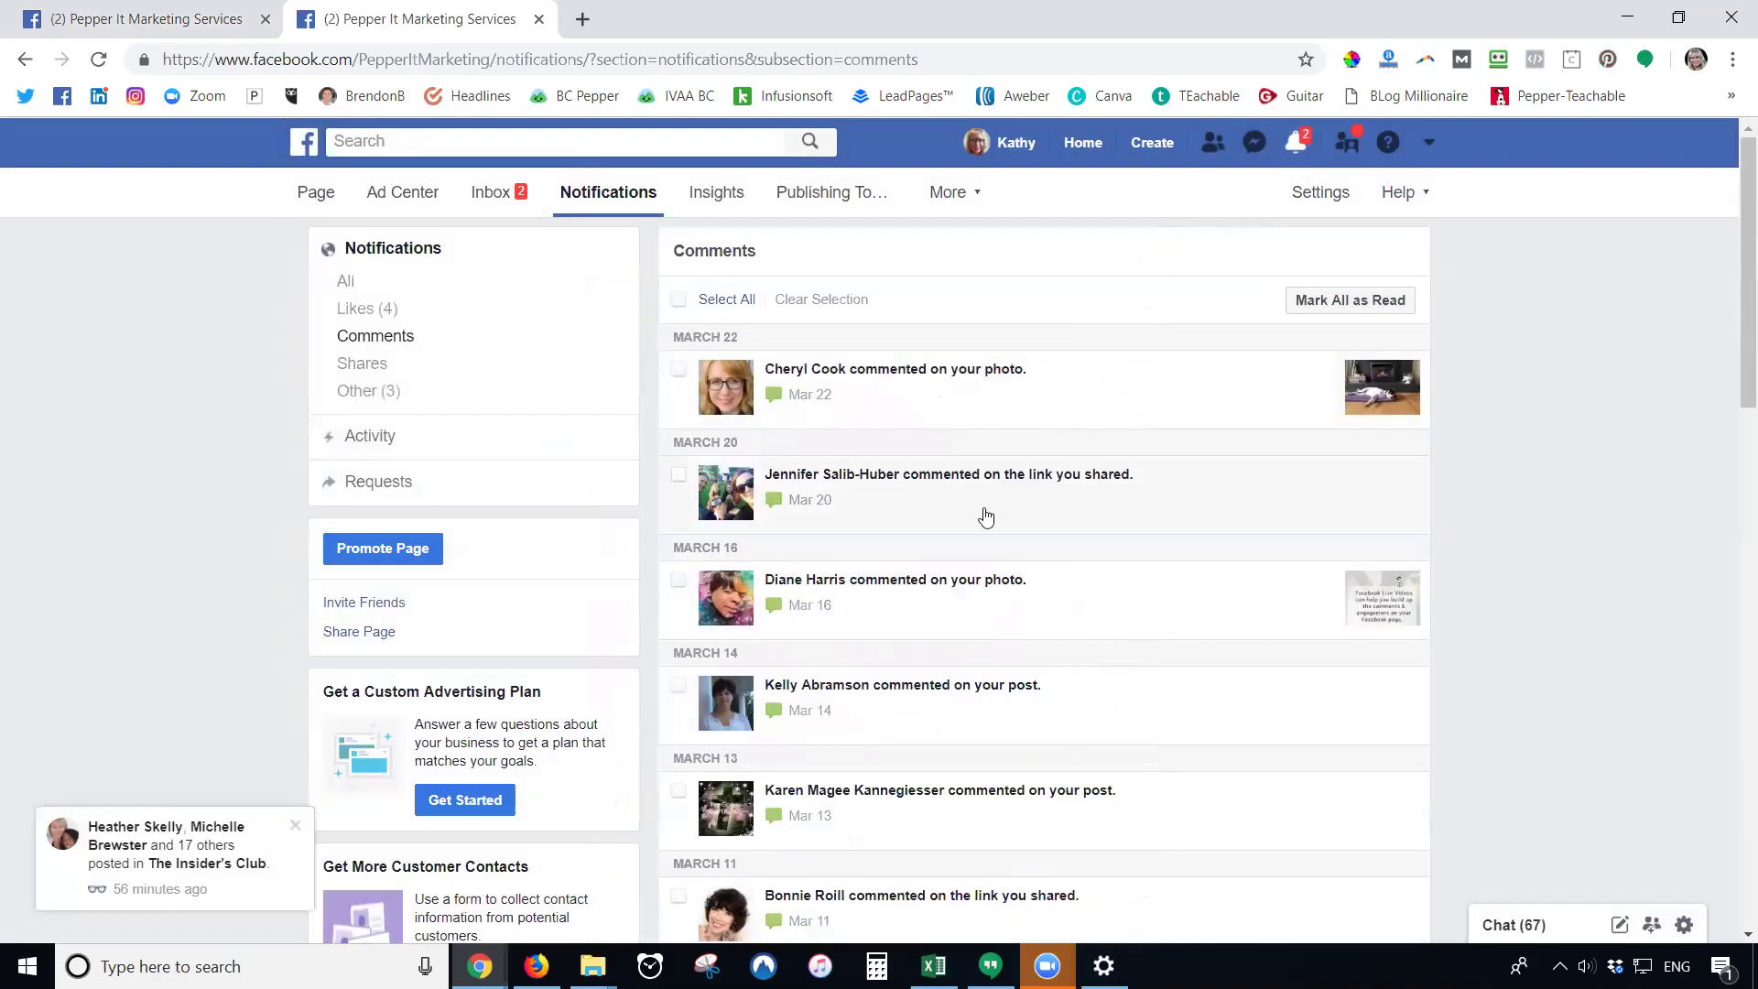
- Open the March 20 comment notification on the shared link, read the comment thread, and close it
click(976, 494)
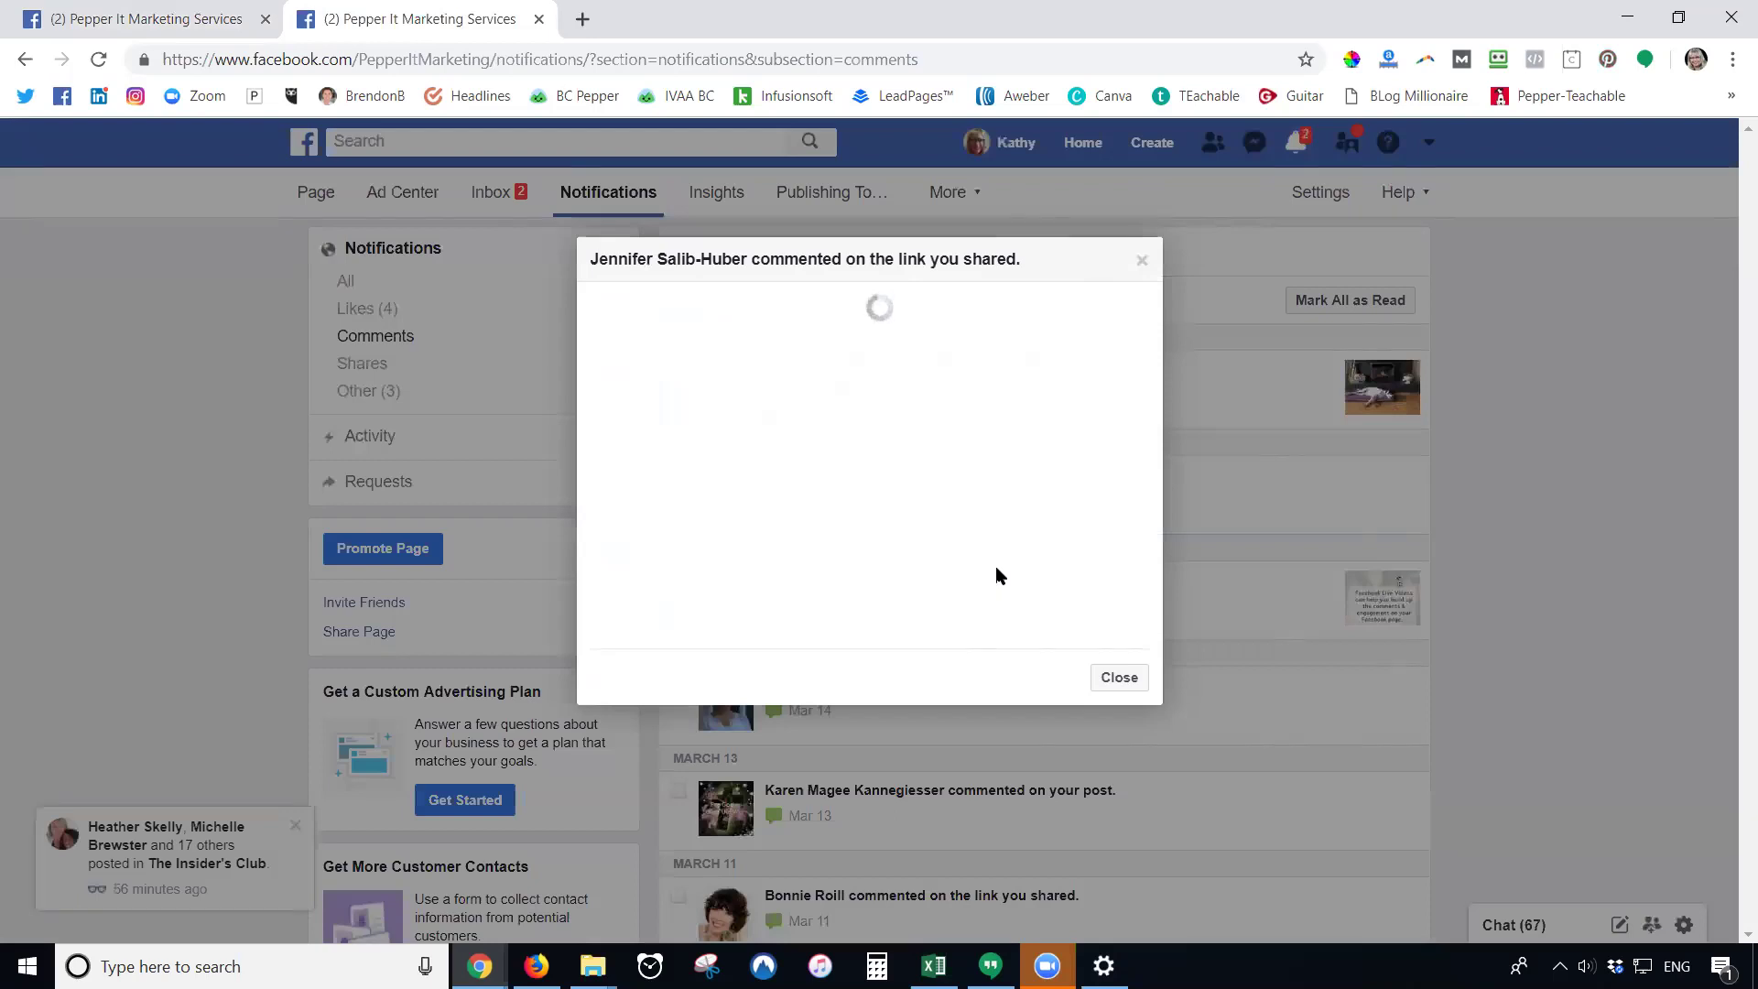
scroll(879, 595, down, 5)
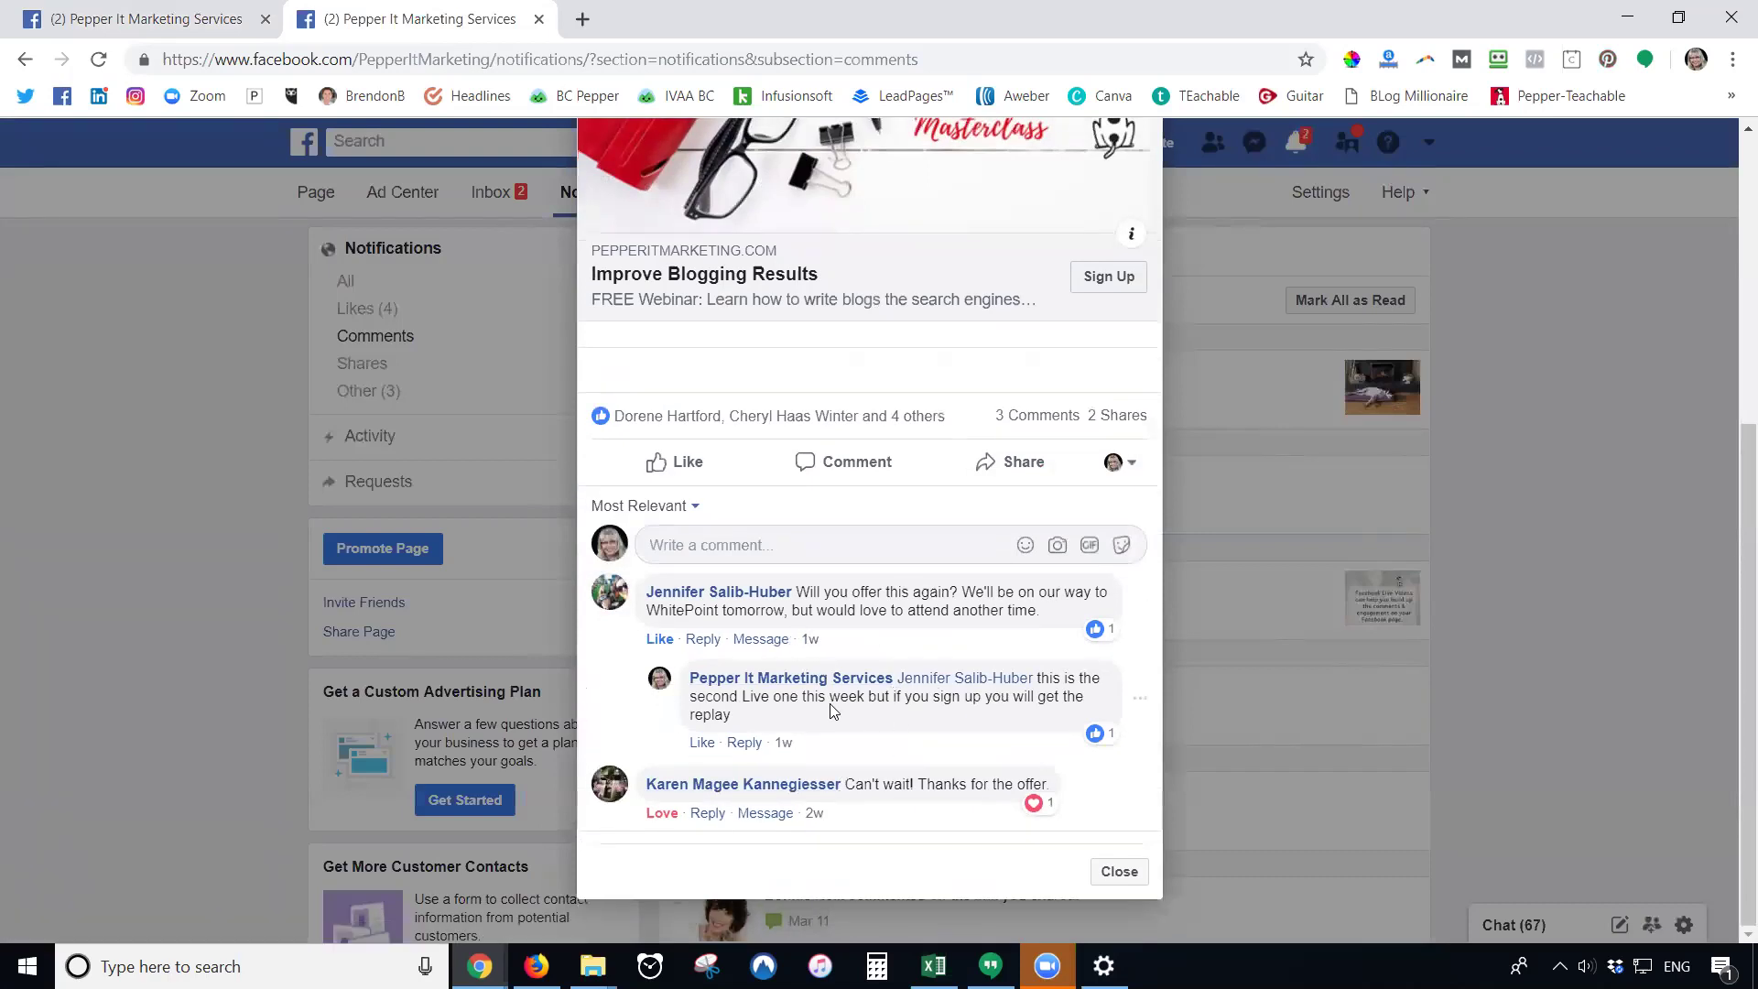
scroll(1008, 504, up, 5)
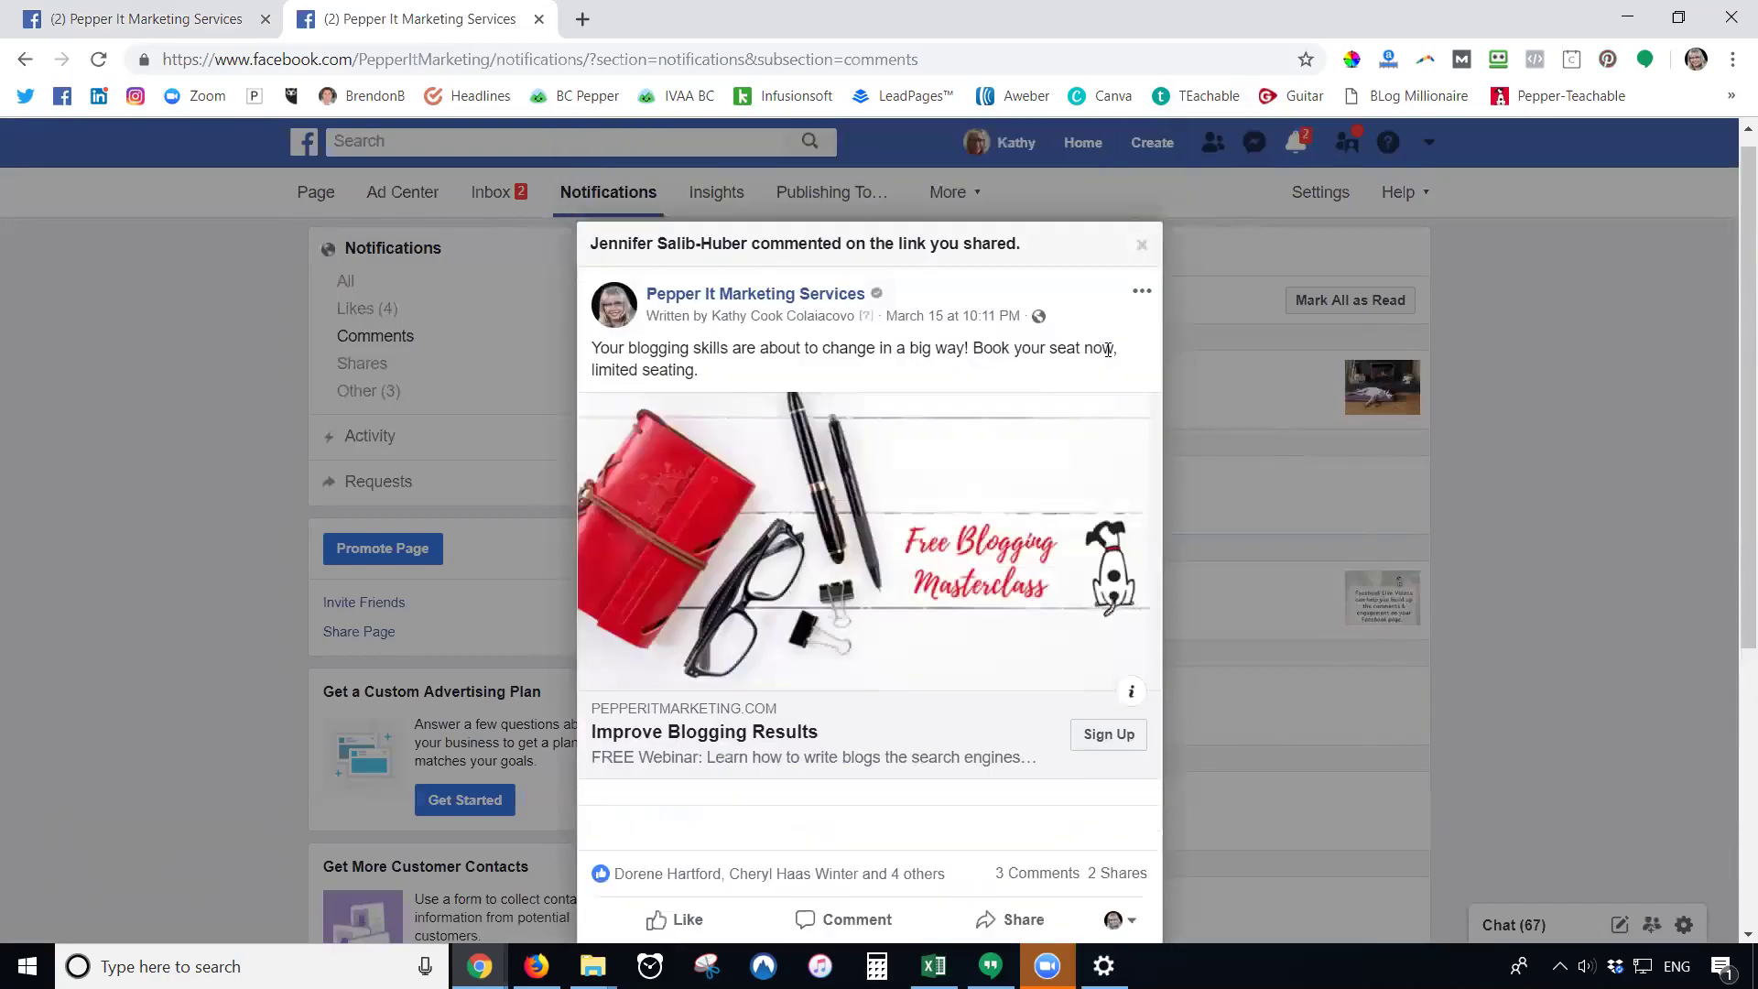
click(1142, 245)
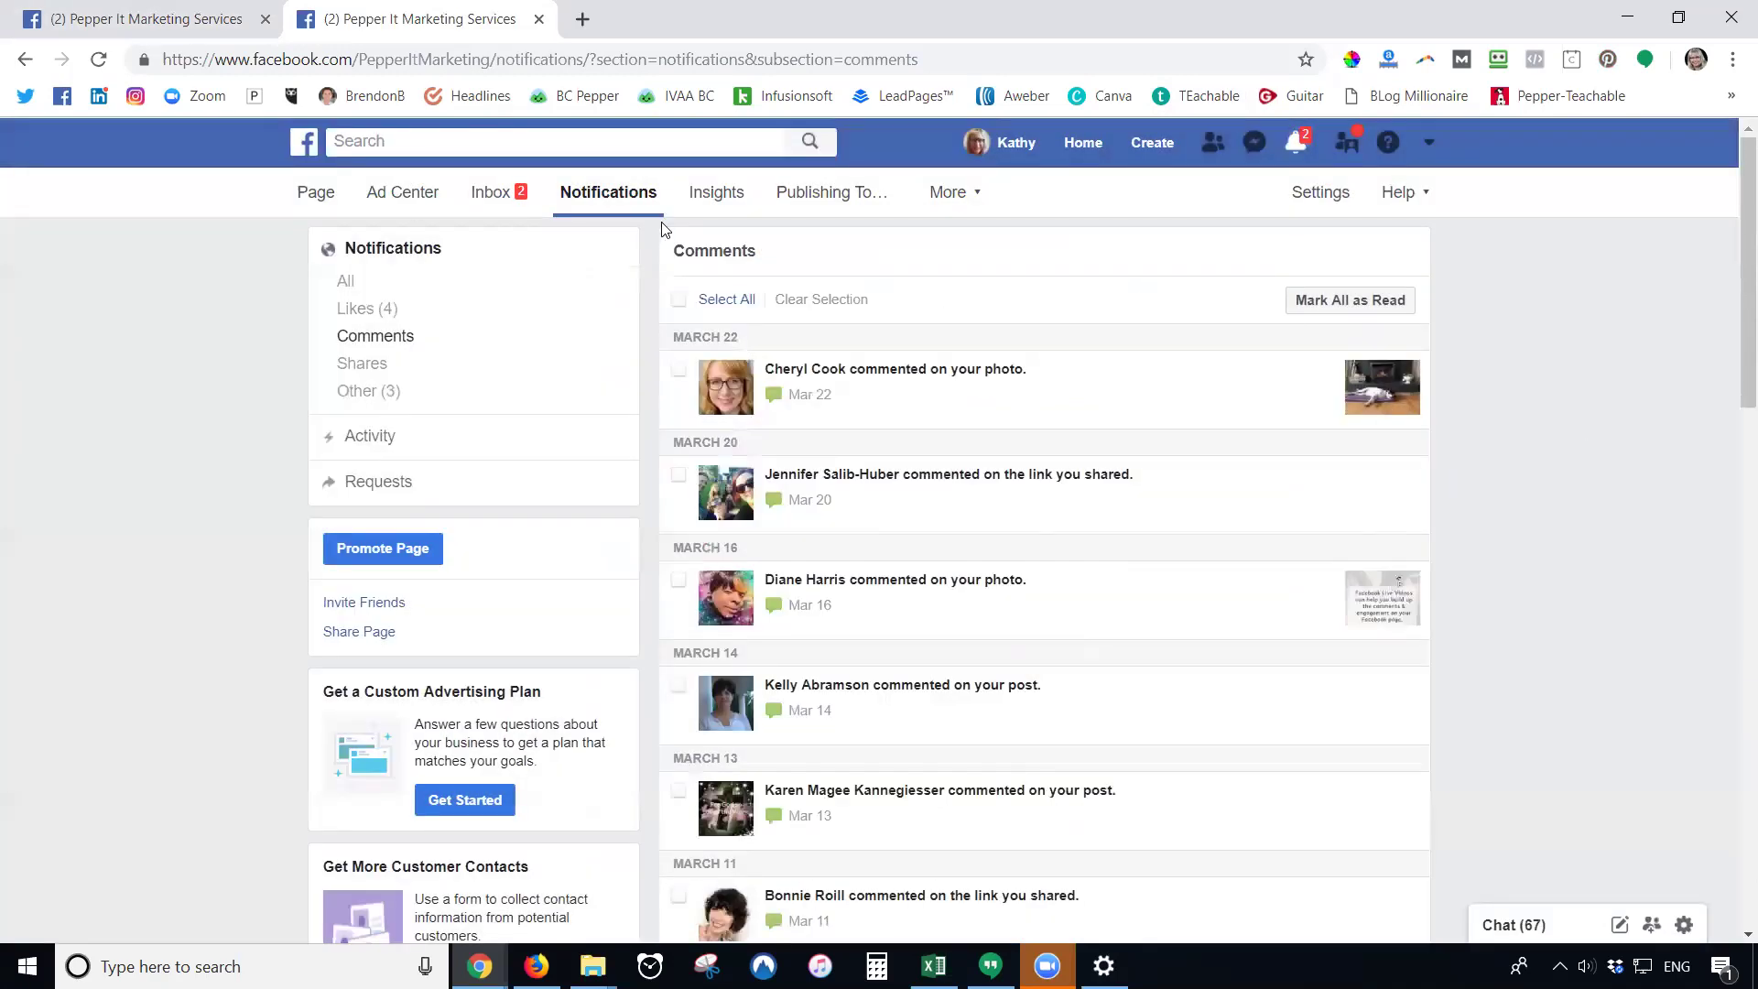
- Check the Messenger conversations in the page's Inbox, and mark the Facebook comments item about creating image quotes as done
click(504, 199)
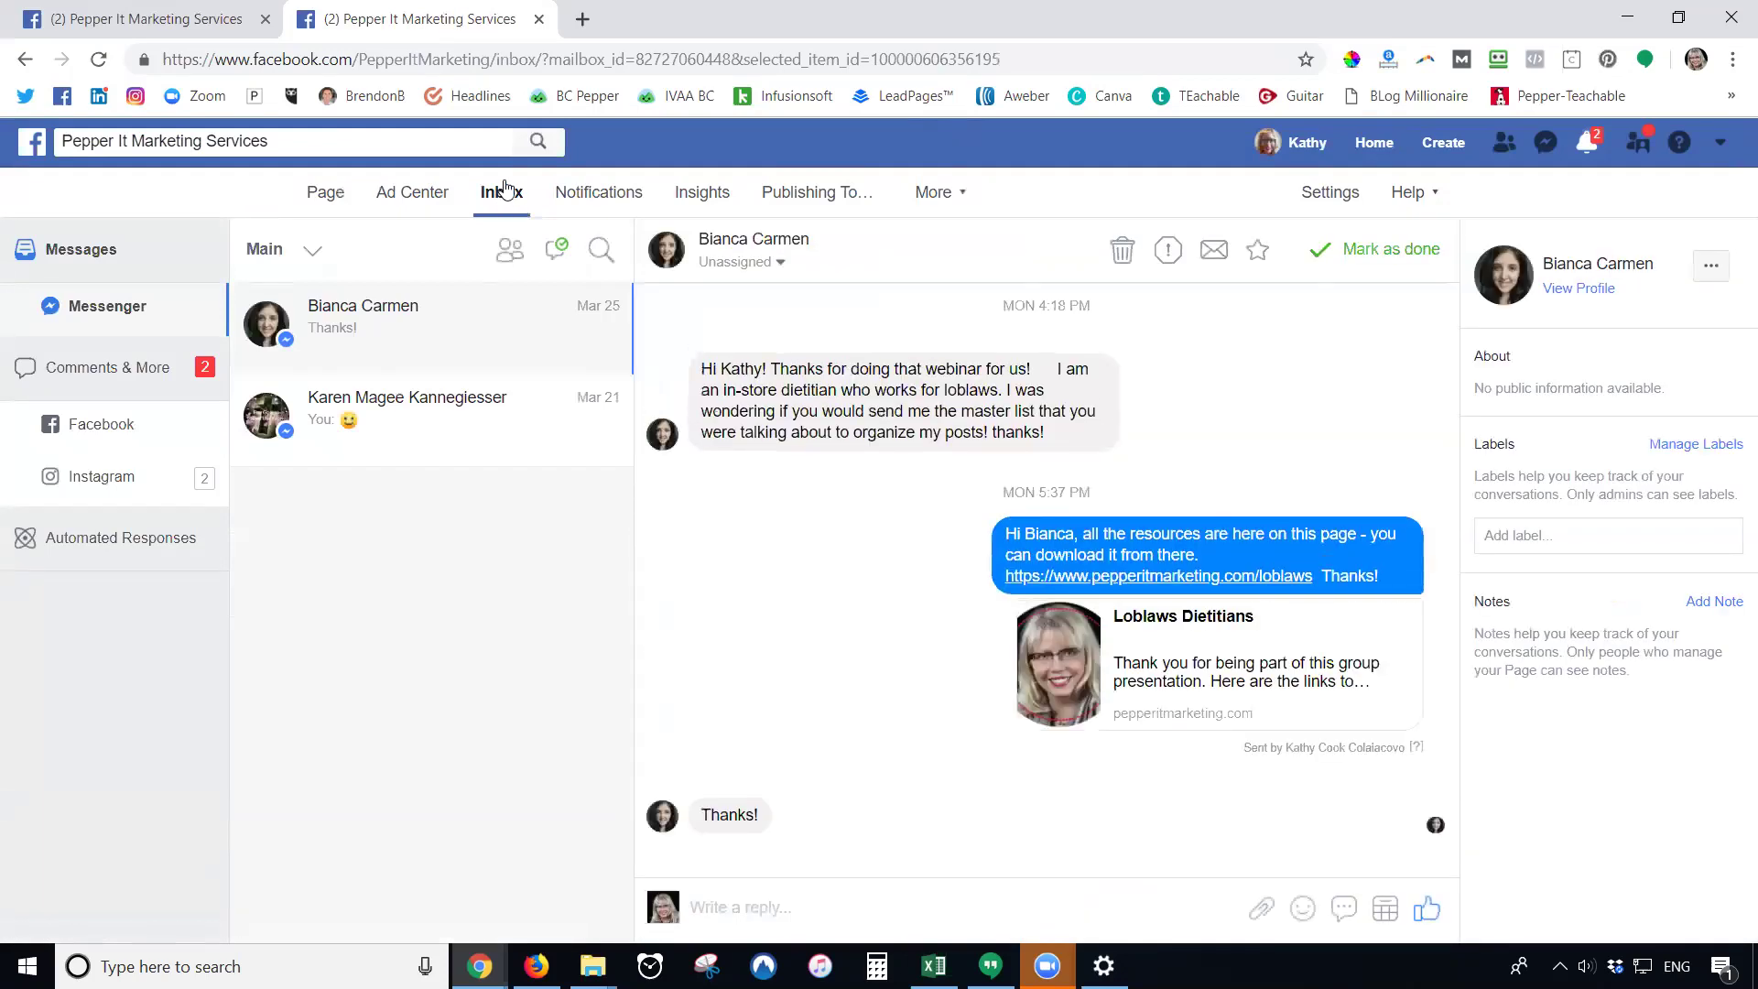
click(114, 316)
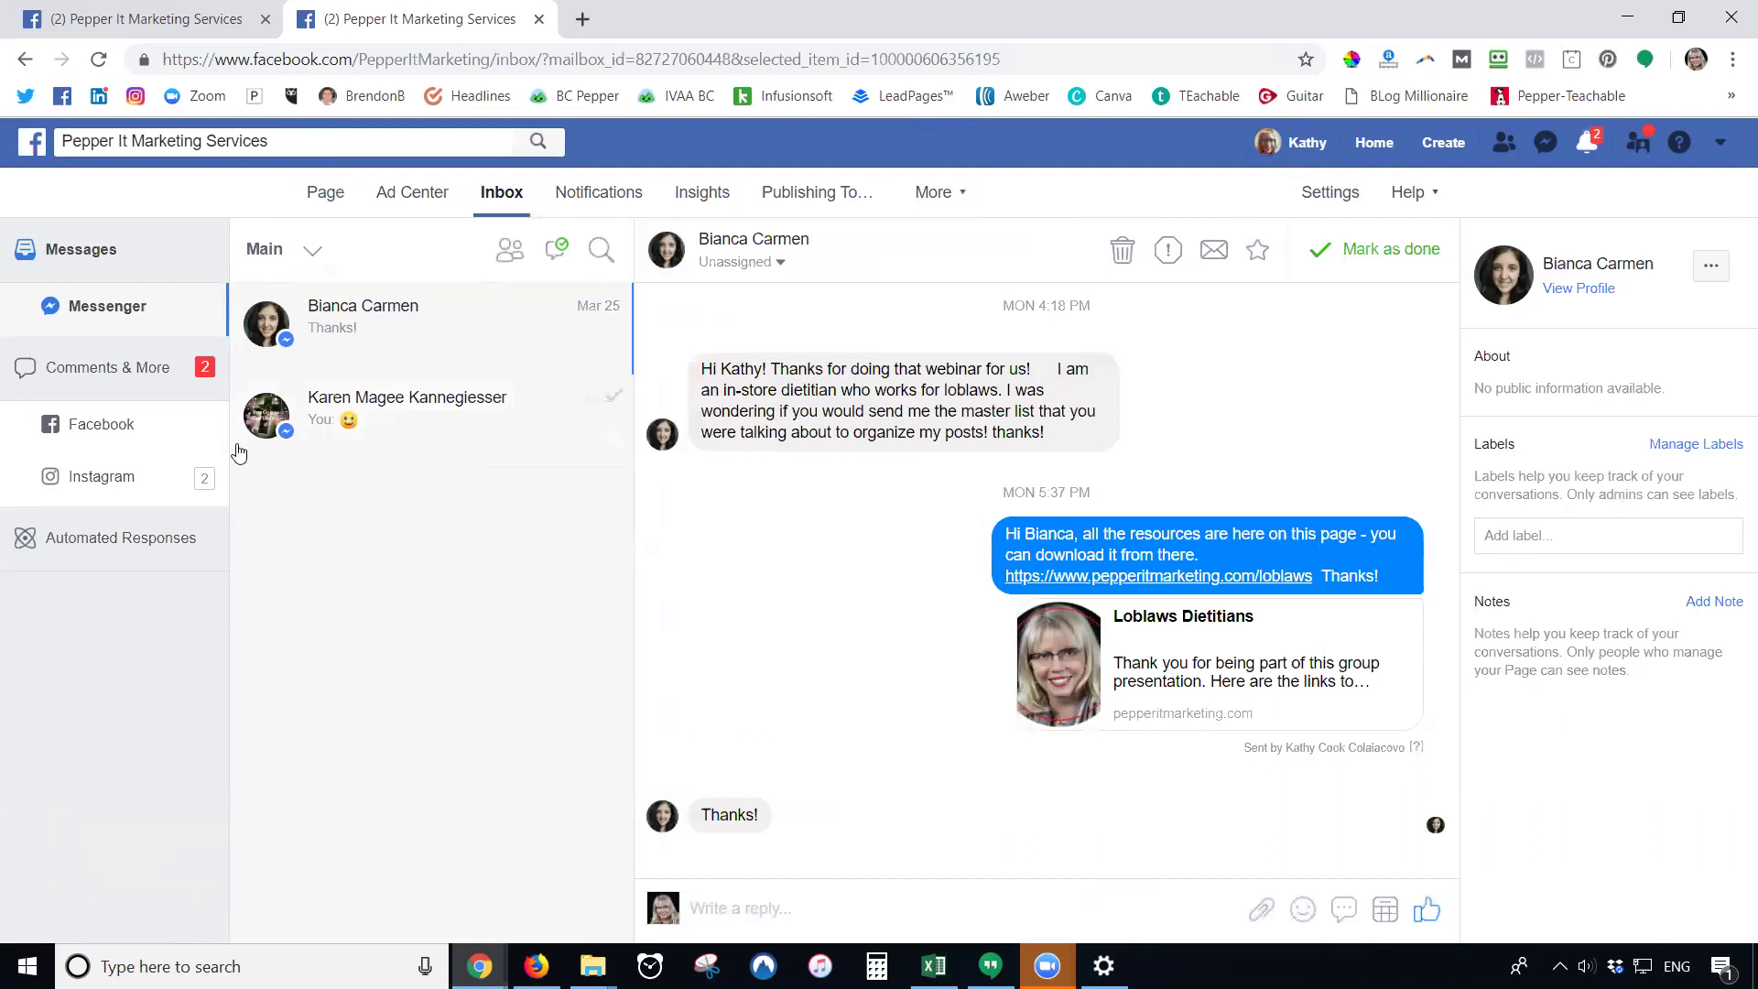
click(96, 370)
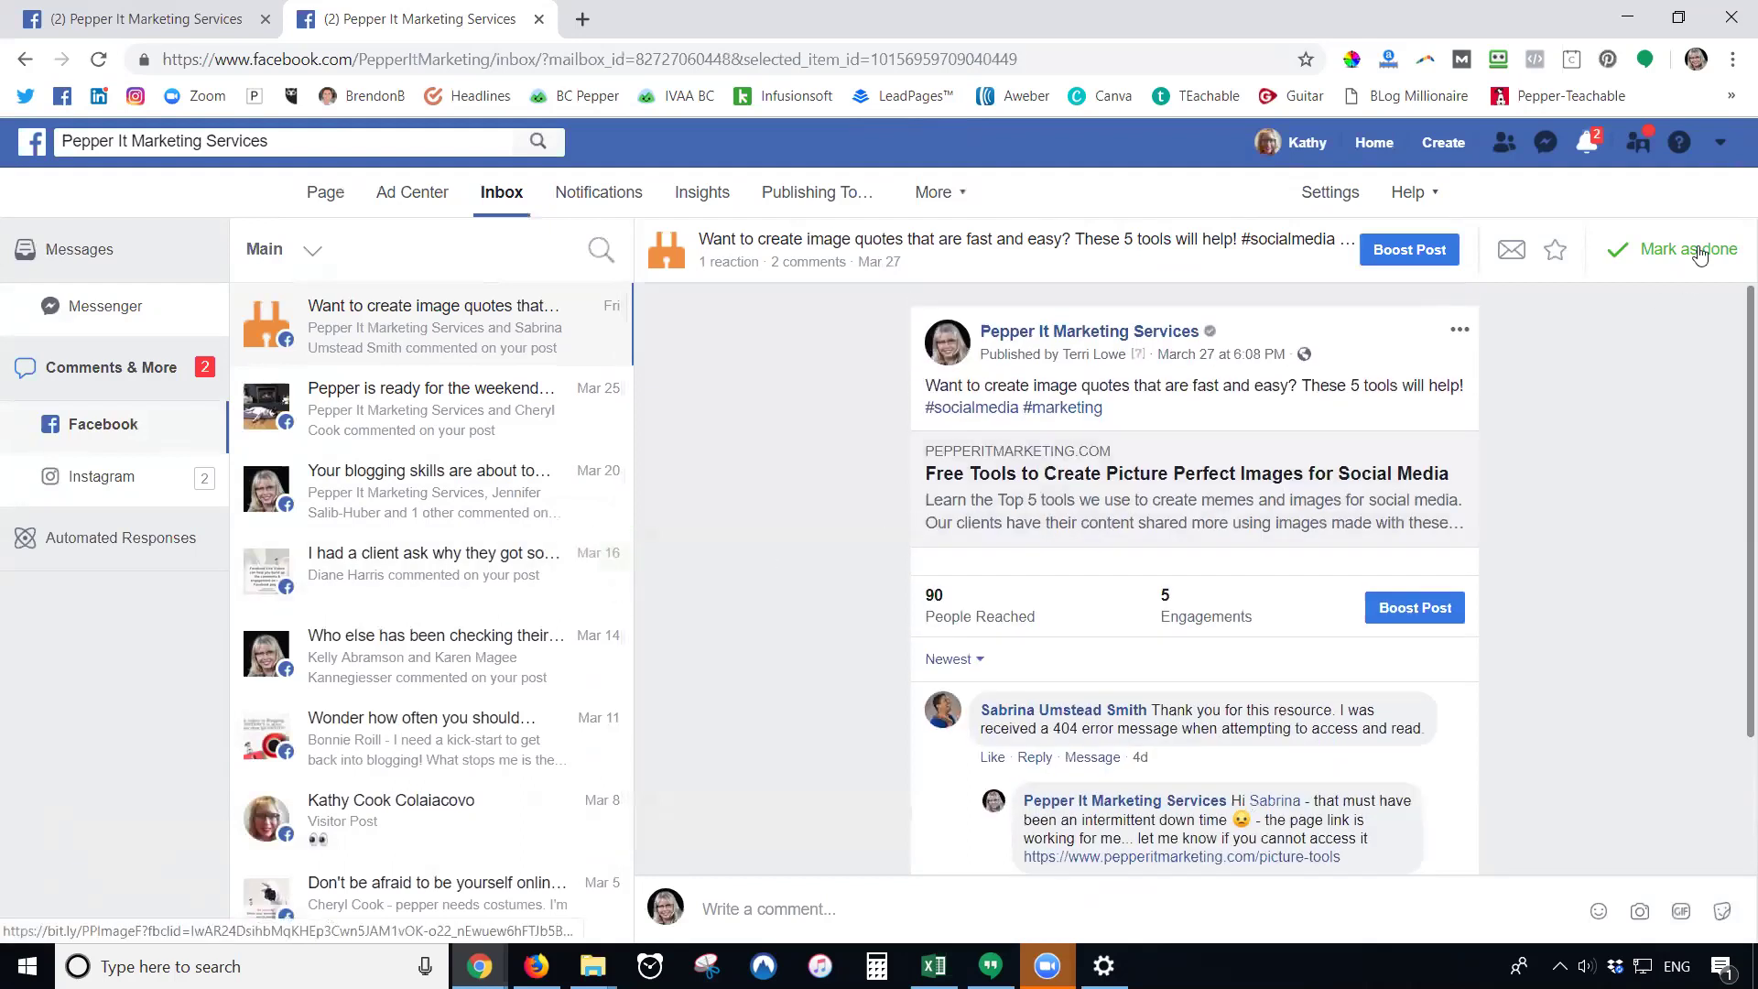
click(1639, 267)
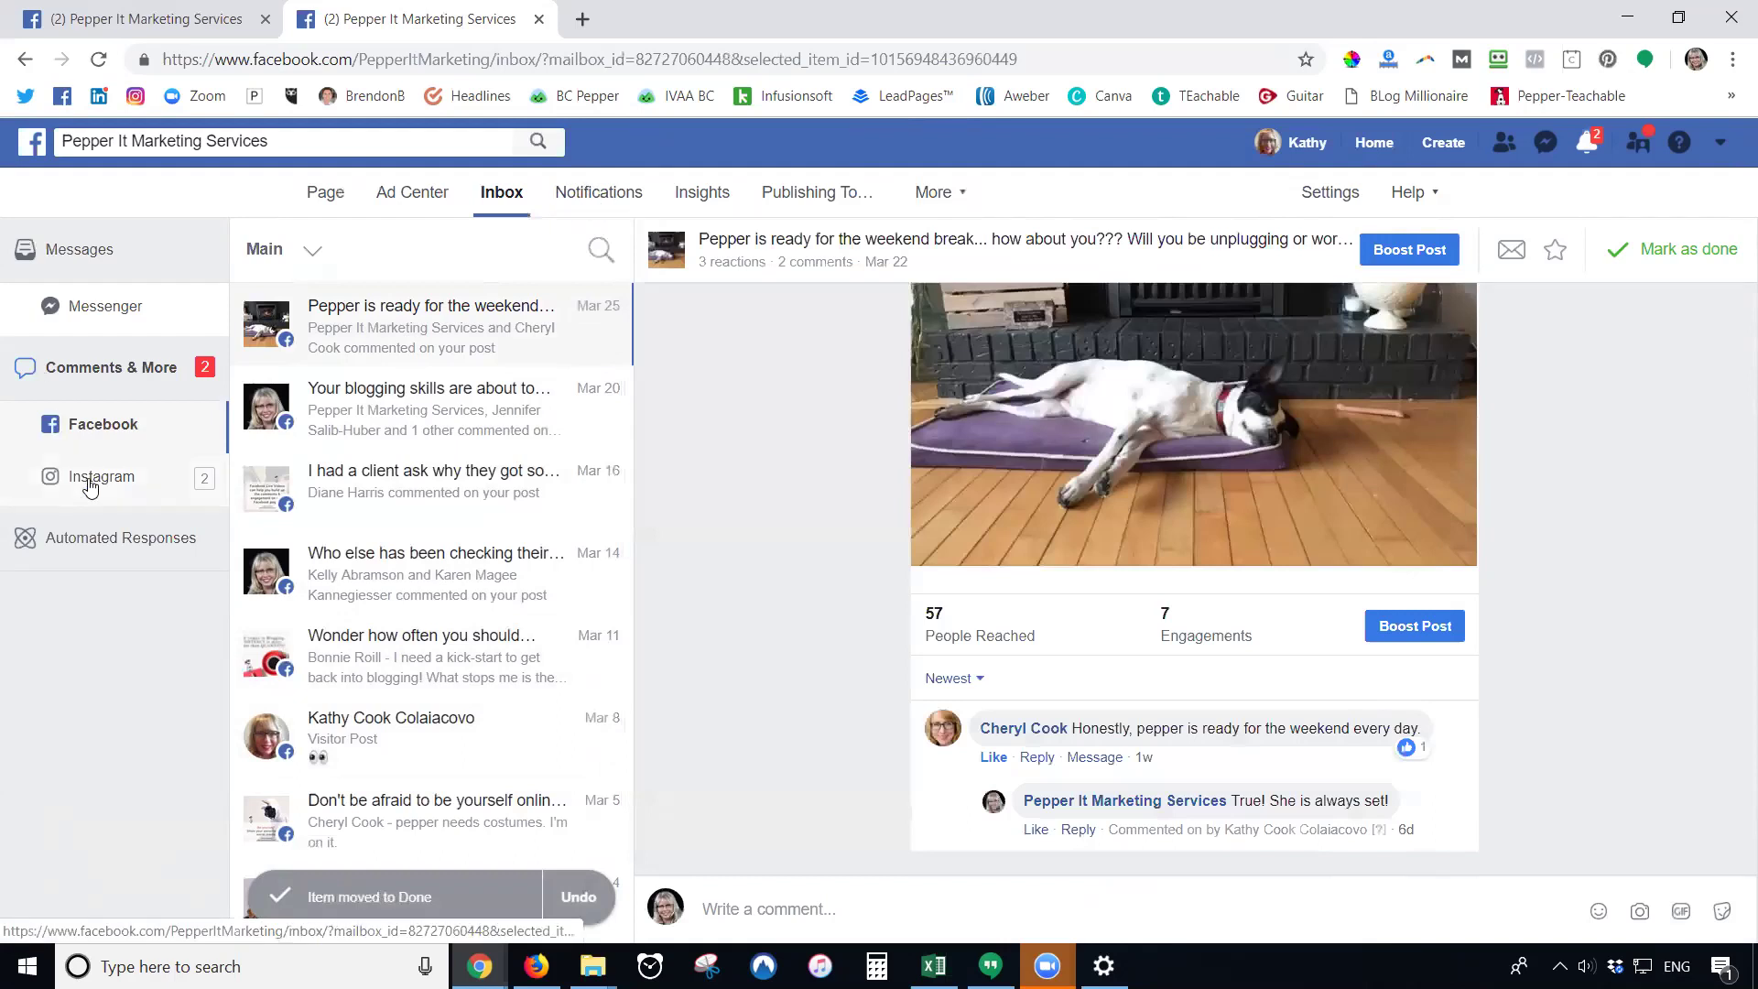
- View the Inbox's Instagram comments and open the post about regularly creating new marketing images
click(90, 480)
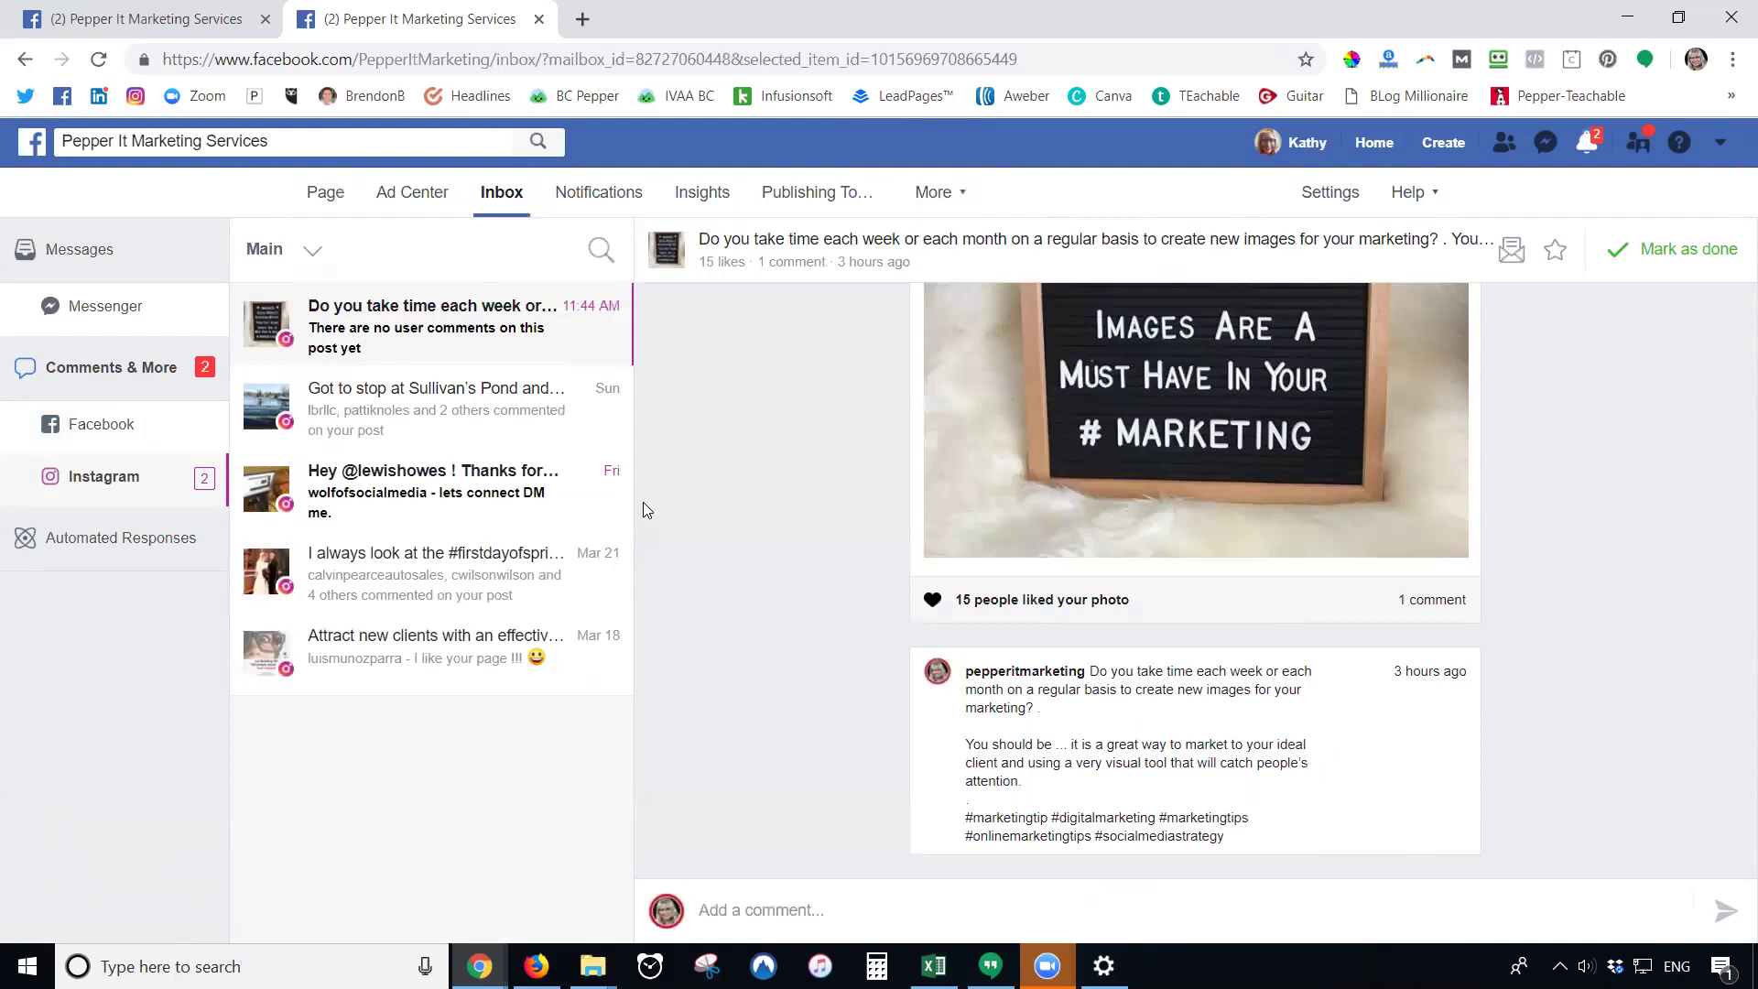
click(400, 349)
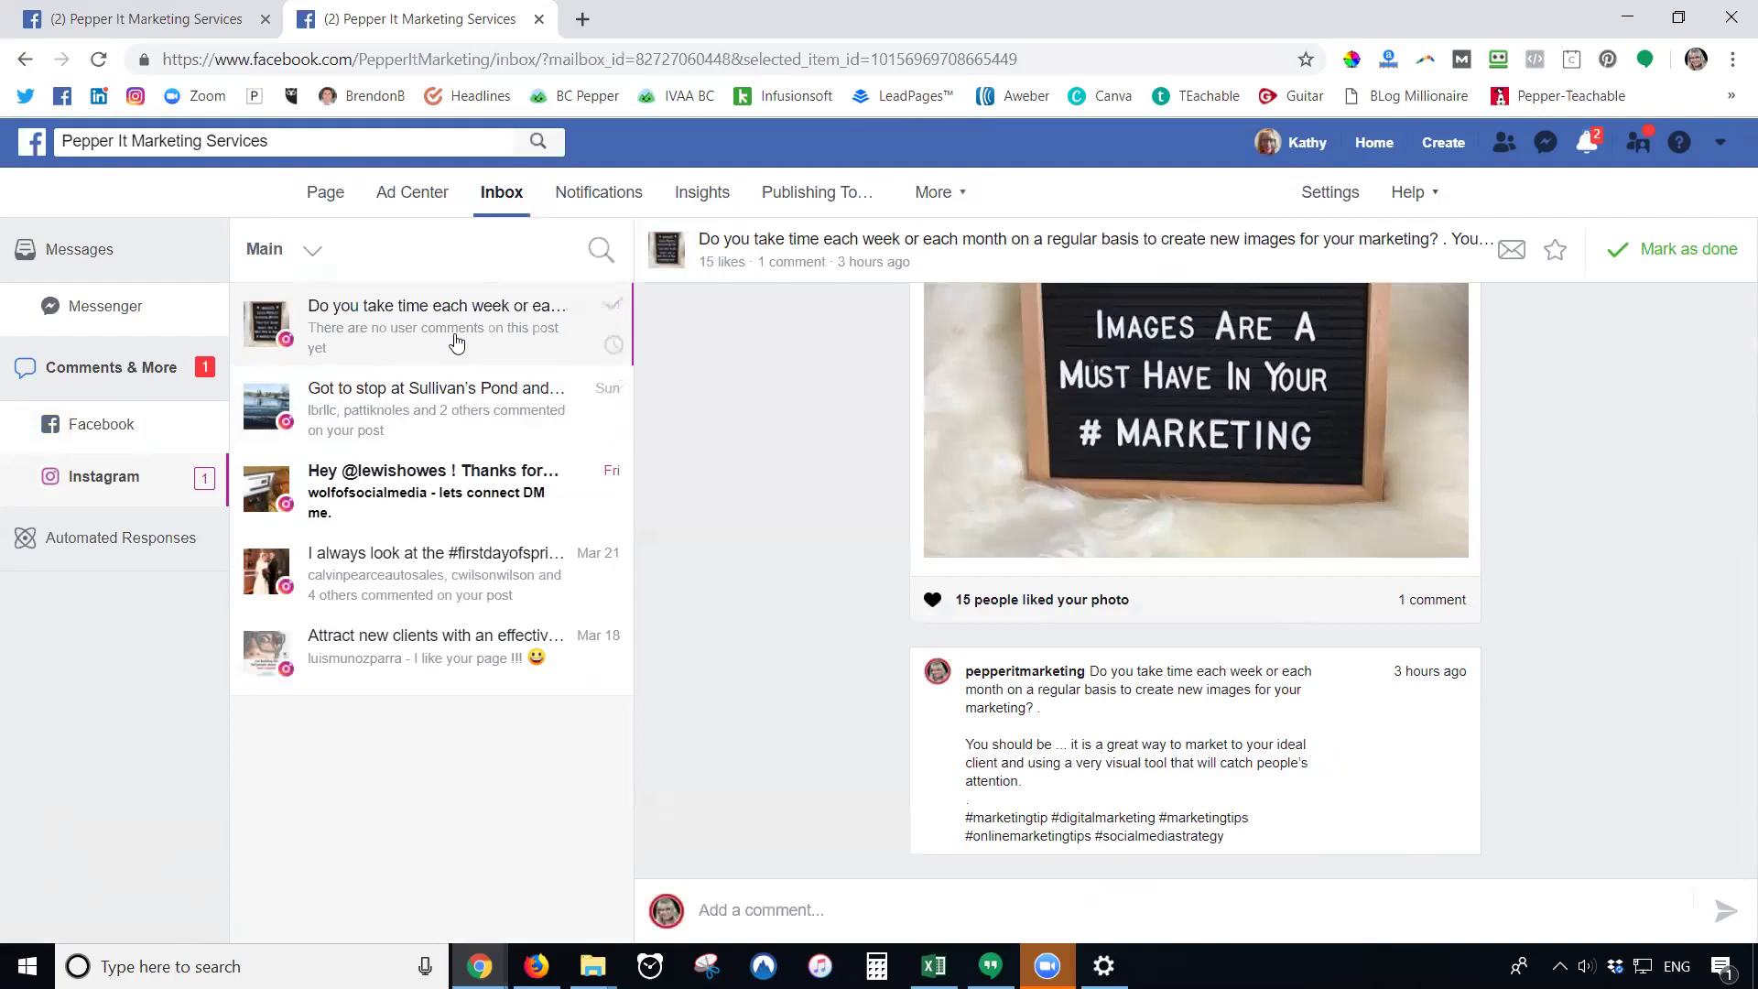
- Look over the marketing images post, then open the Sullivan's Pond post and read its Instagram comment thread
scroll(1334, 568, up, 5)
scroll(1295, 687, down, 4)
click(443, 420)
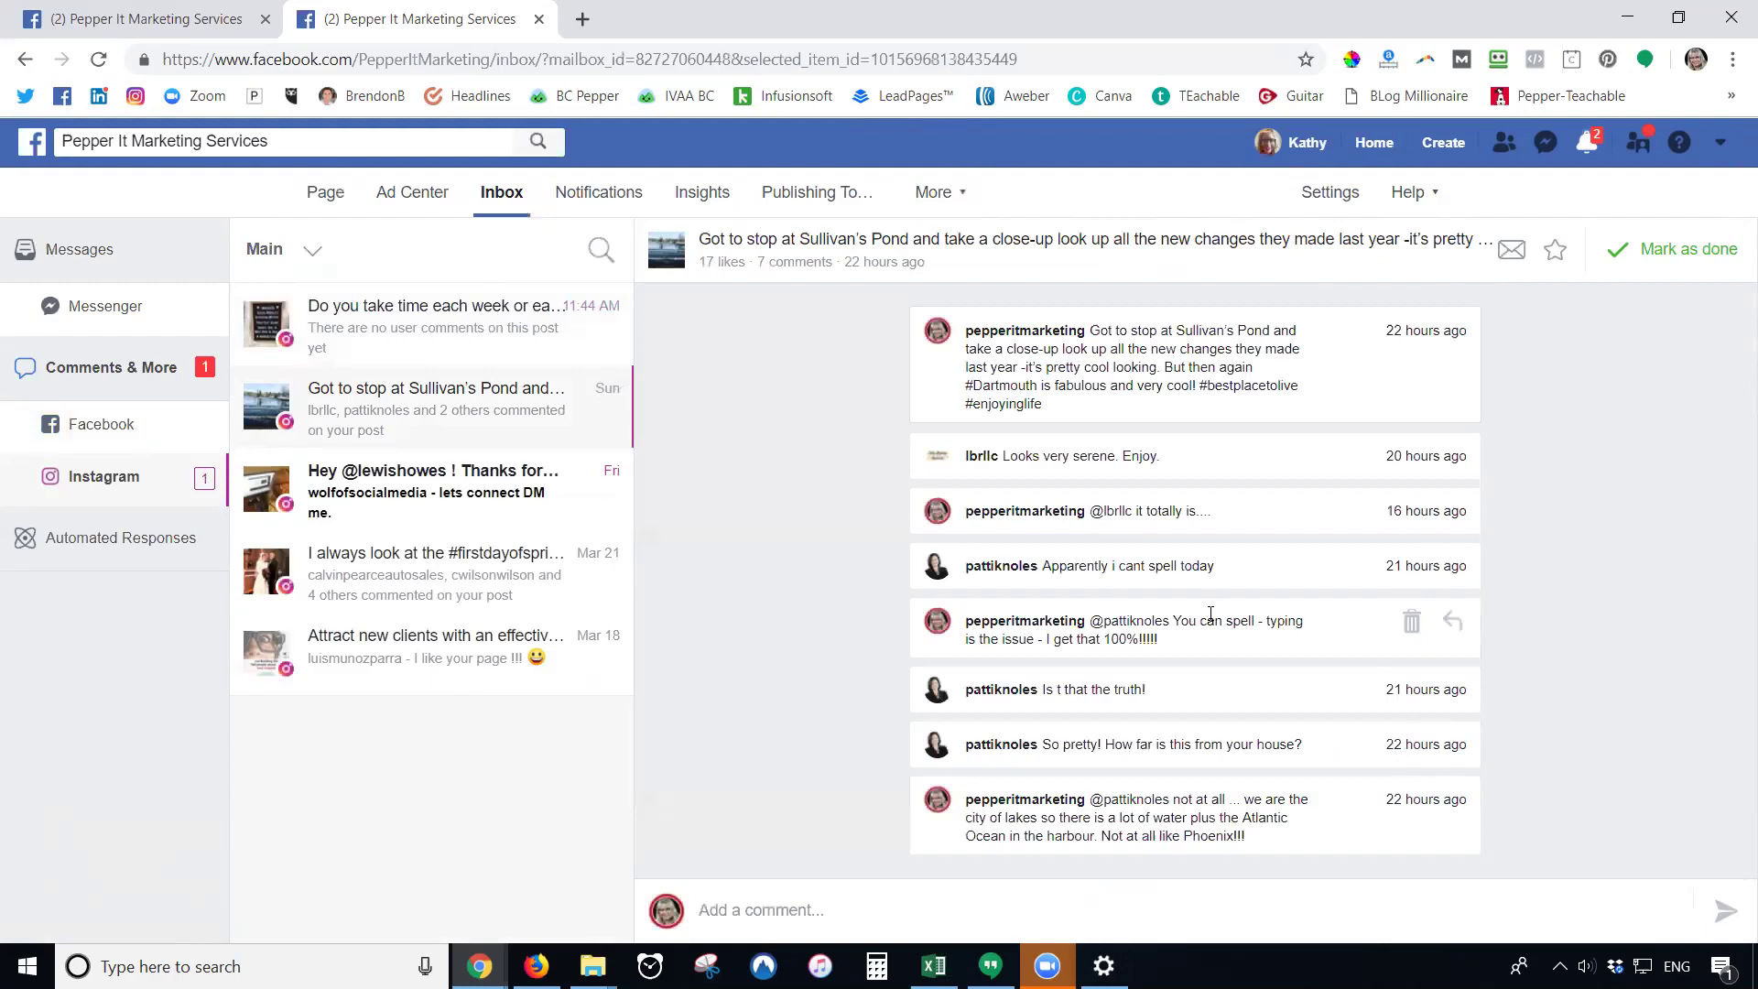
click(916, 910)
drag(1154, 639, 958, 628)
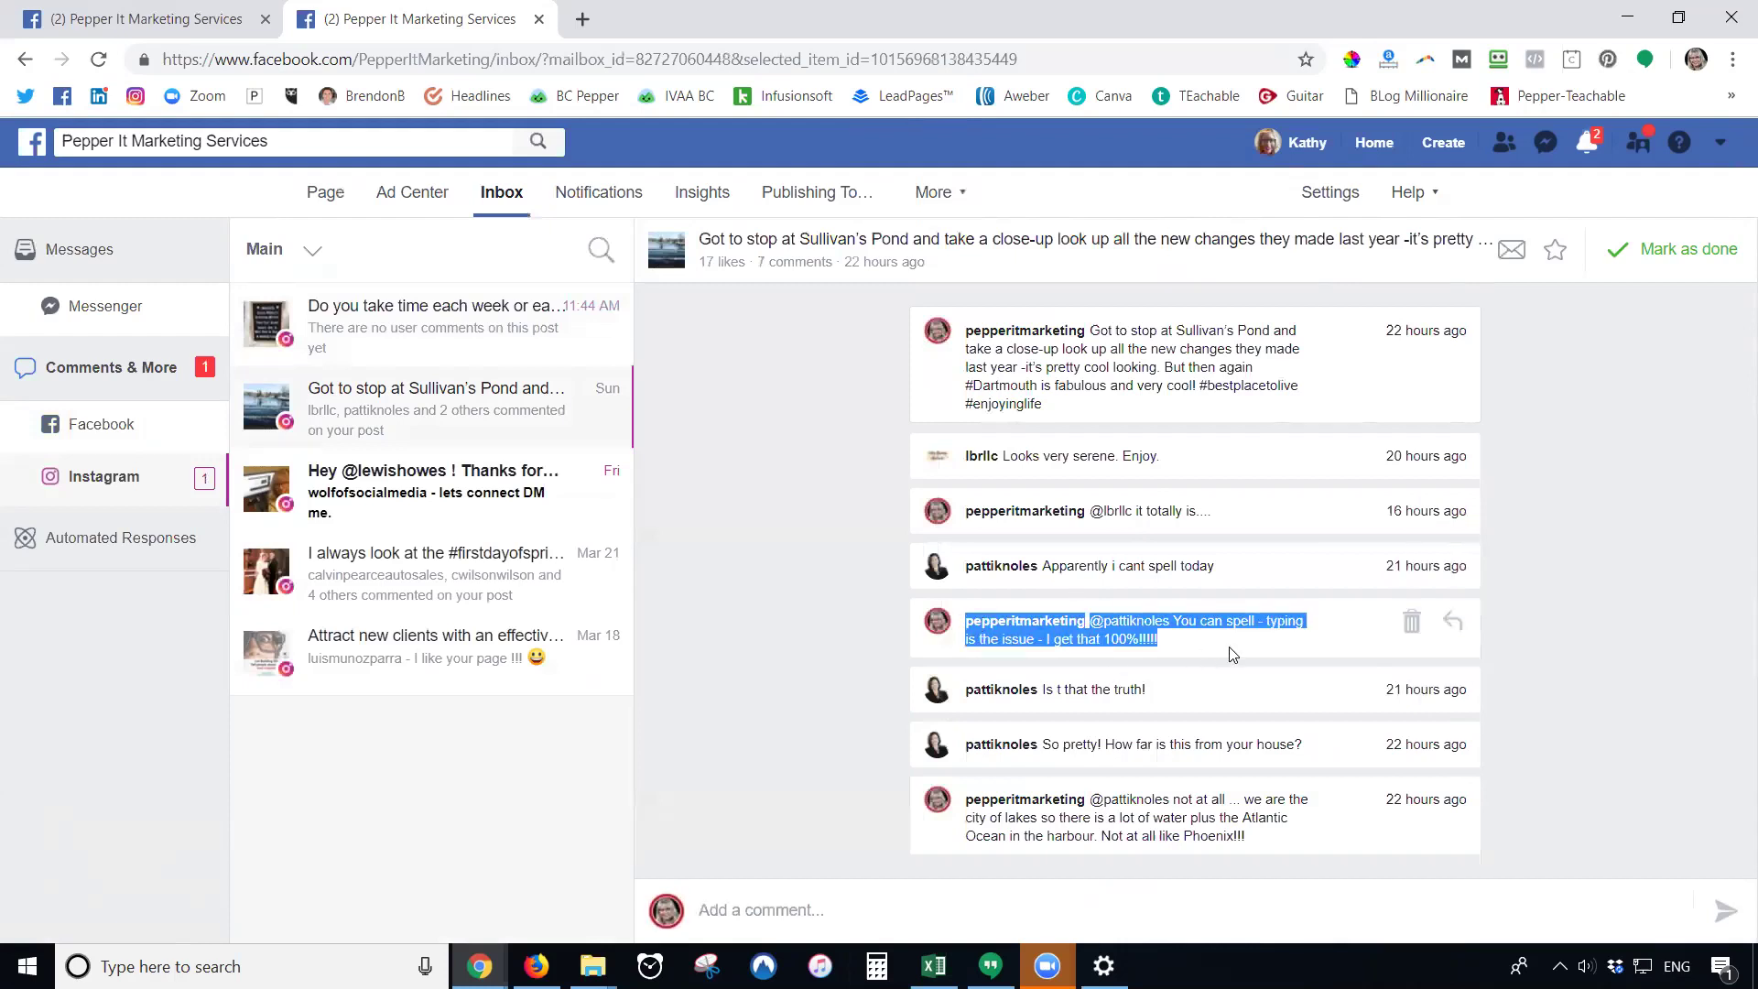
scroll(1573, 626, up, 3)
scroll(1577, 630, down, 3)
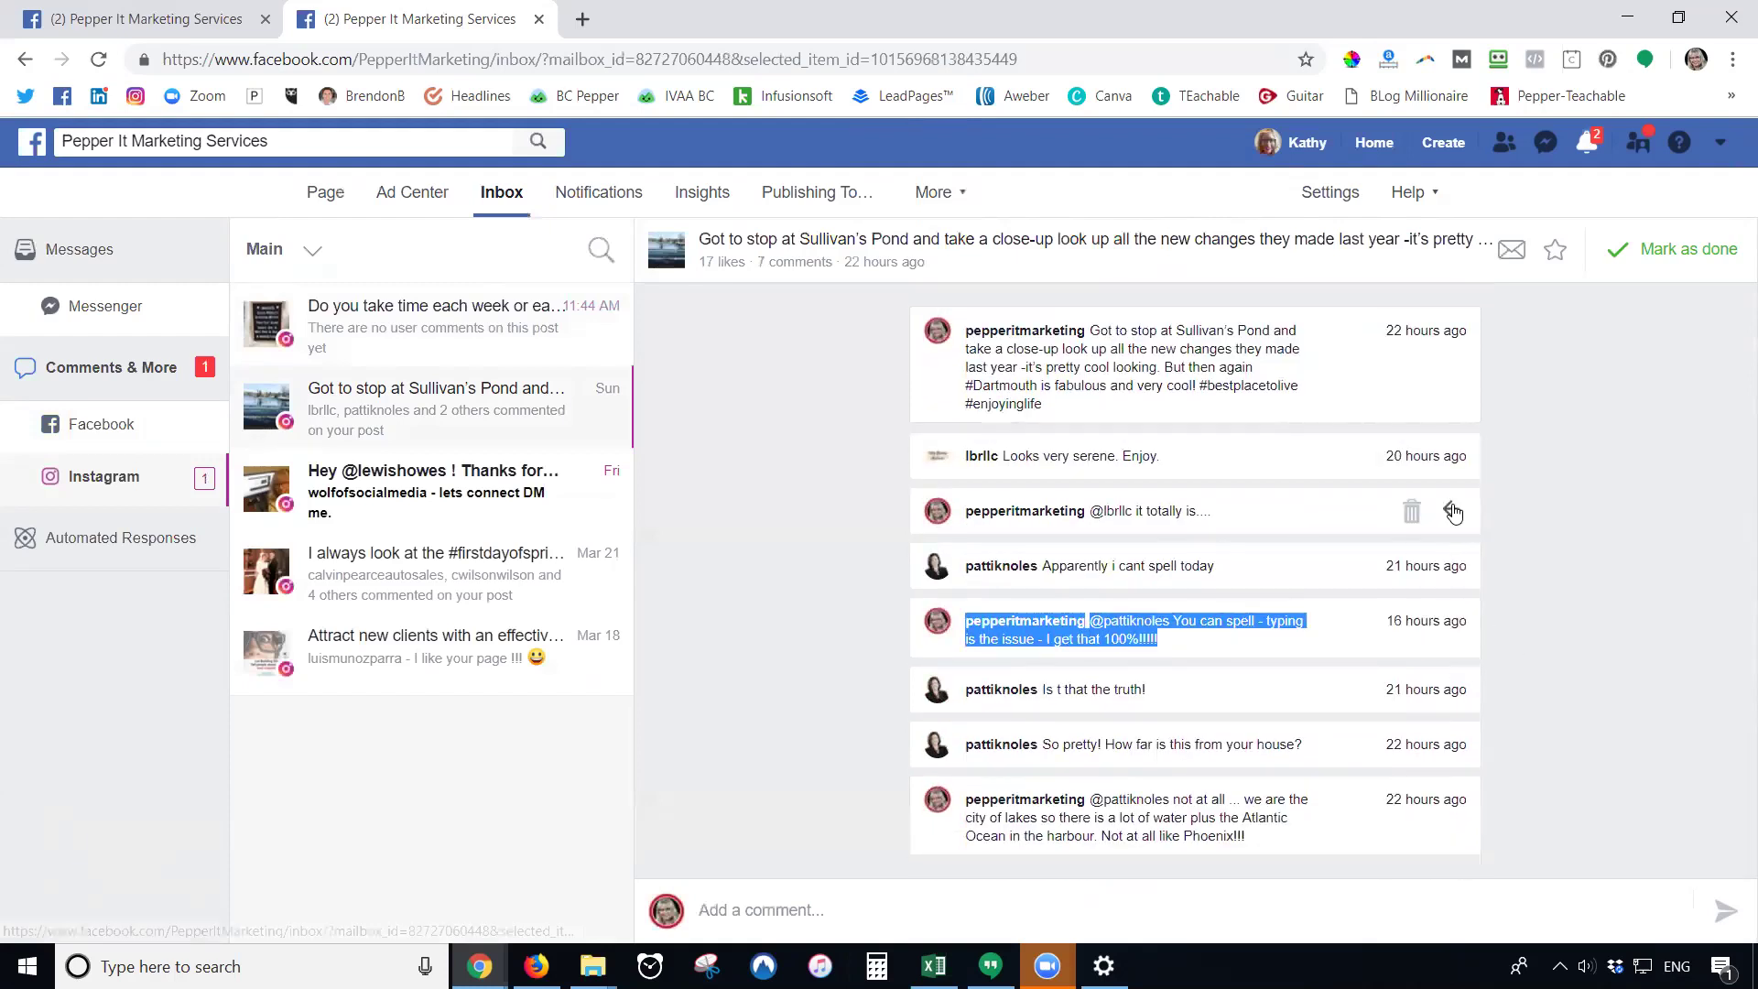
- Clear the draft replies on the Sullivan's Pond post and start a reply to the "Apparently i cant spell today" comment
click(1454, 511)
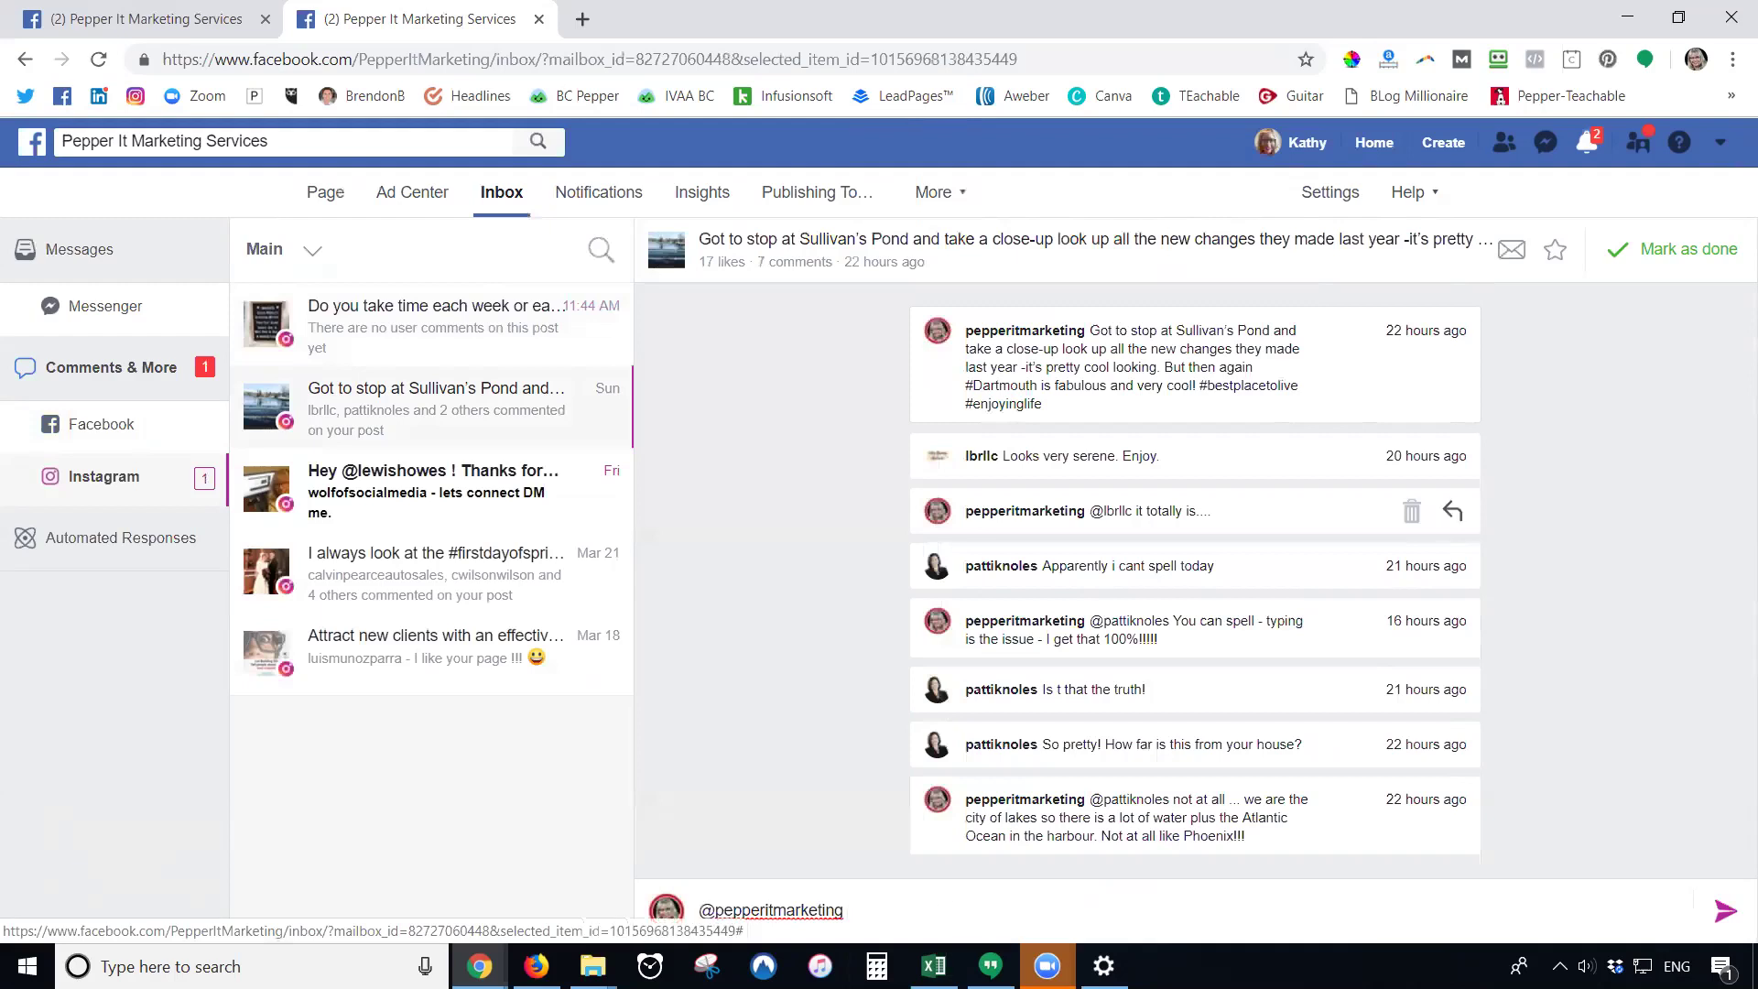
click(1452, 568)
drag(848, 911, 678, 932)
key(BackSpace)
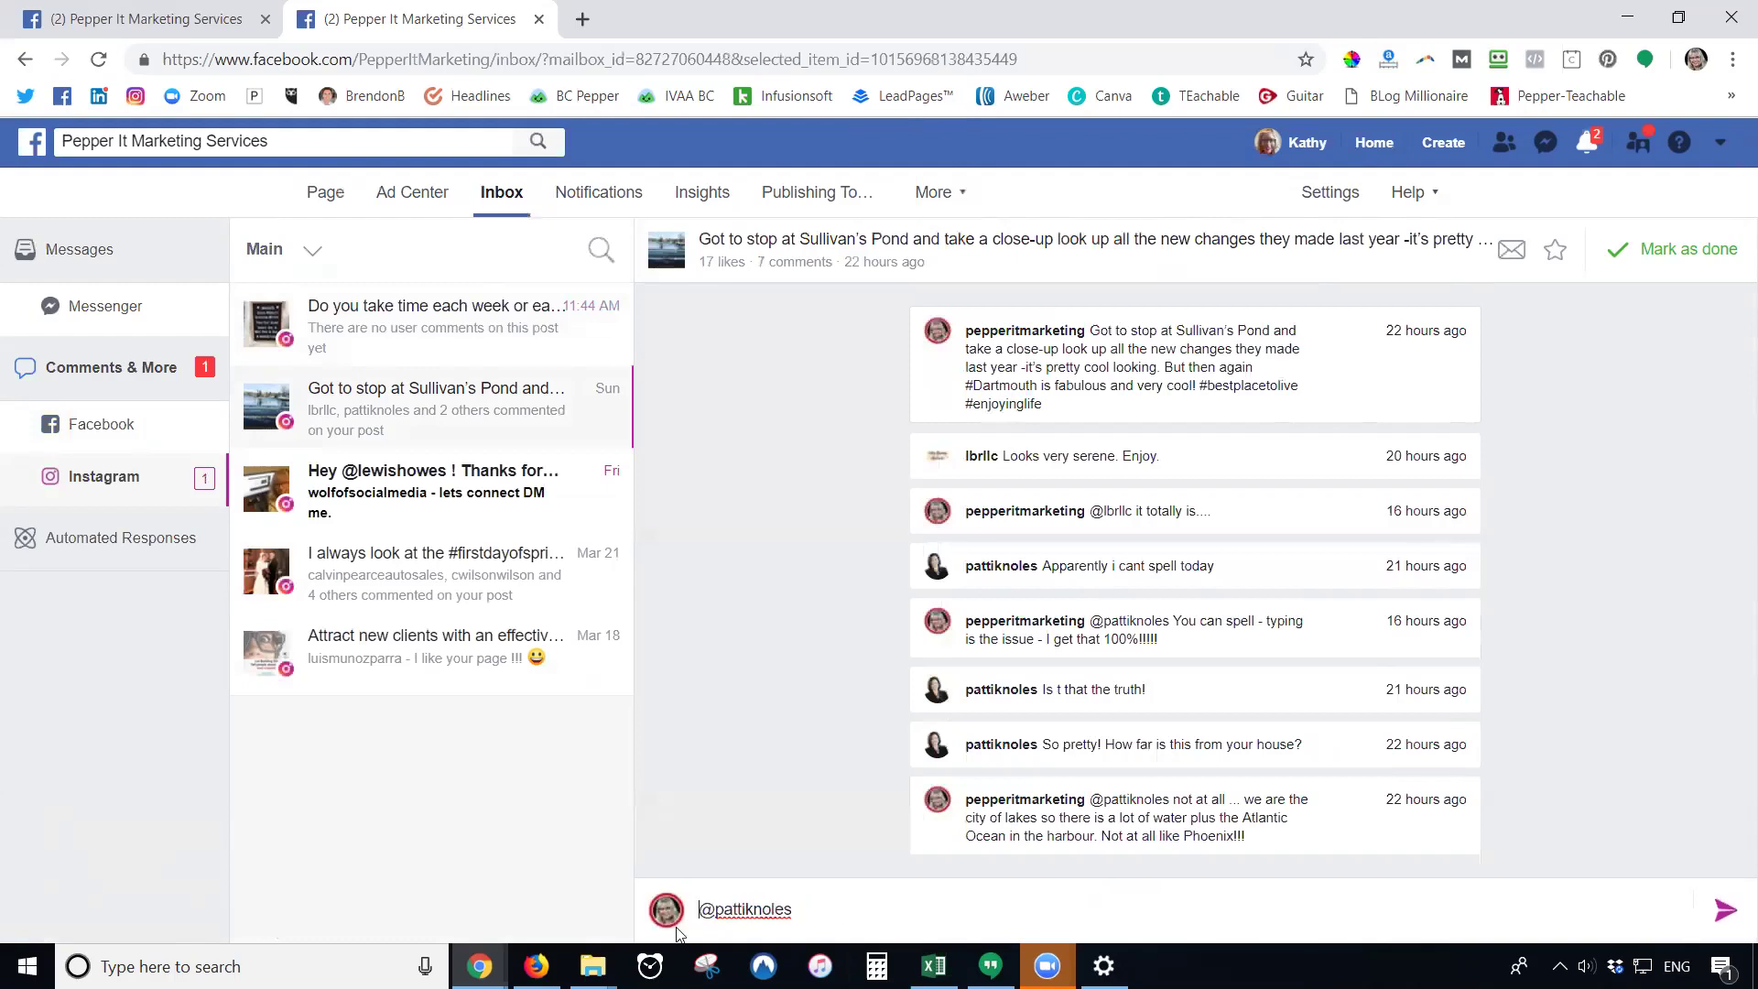
key(ctrl+a)
key(BackSpace)
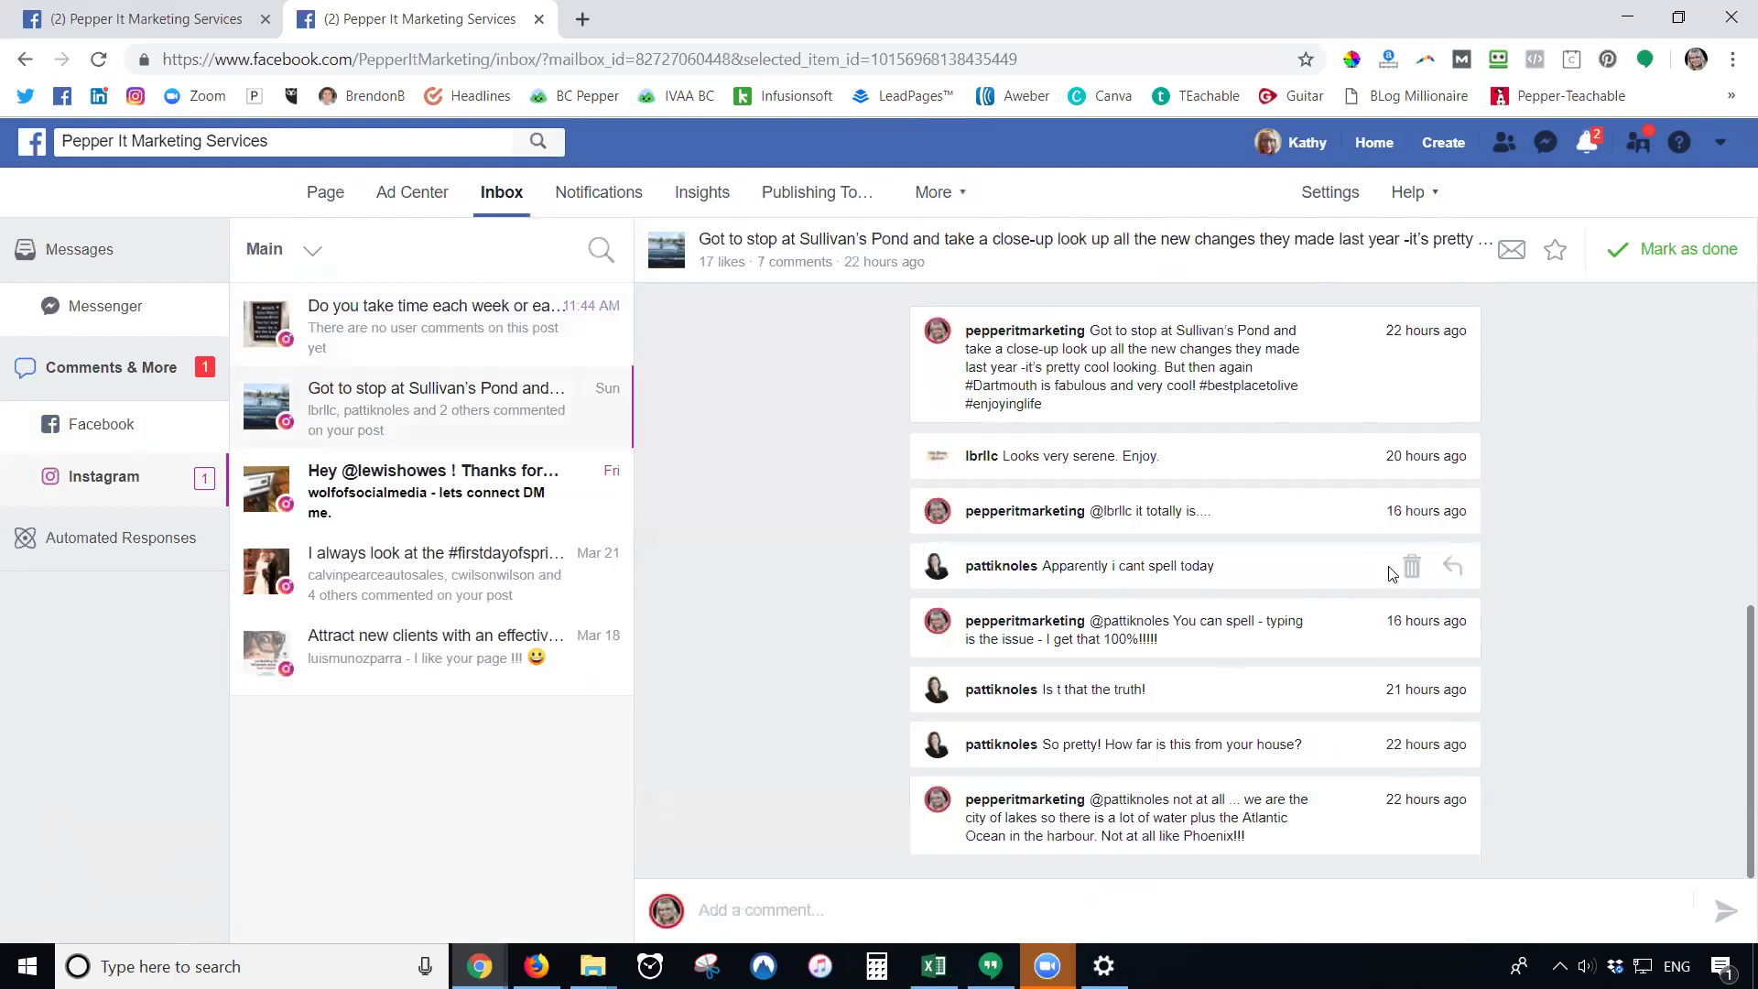
click(1463, 570)
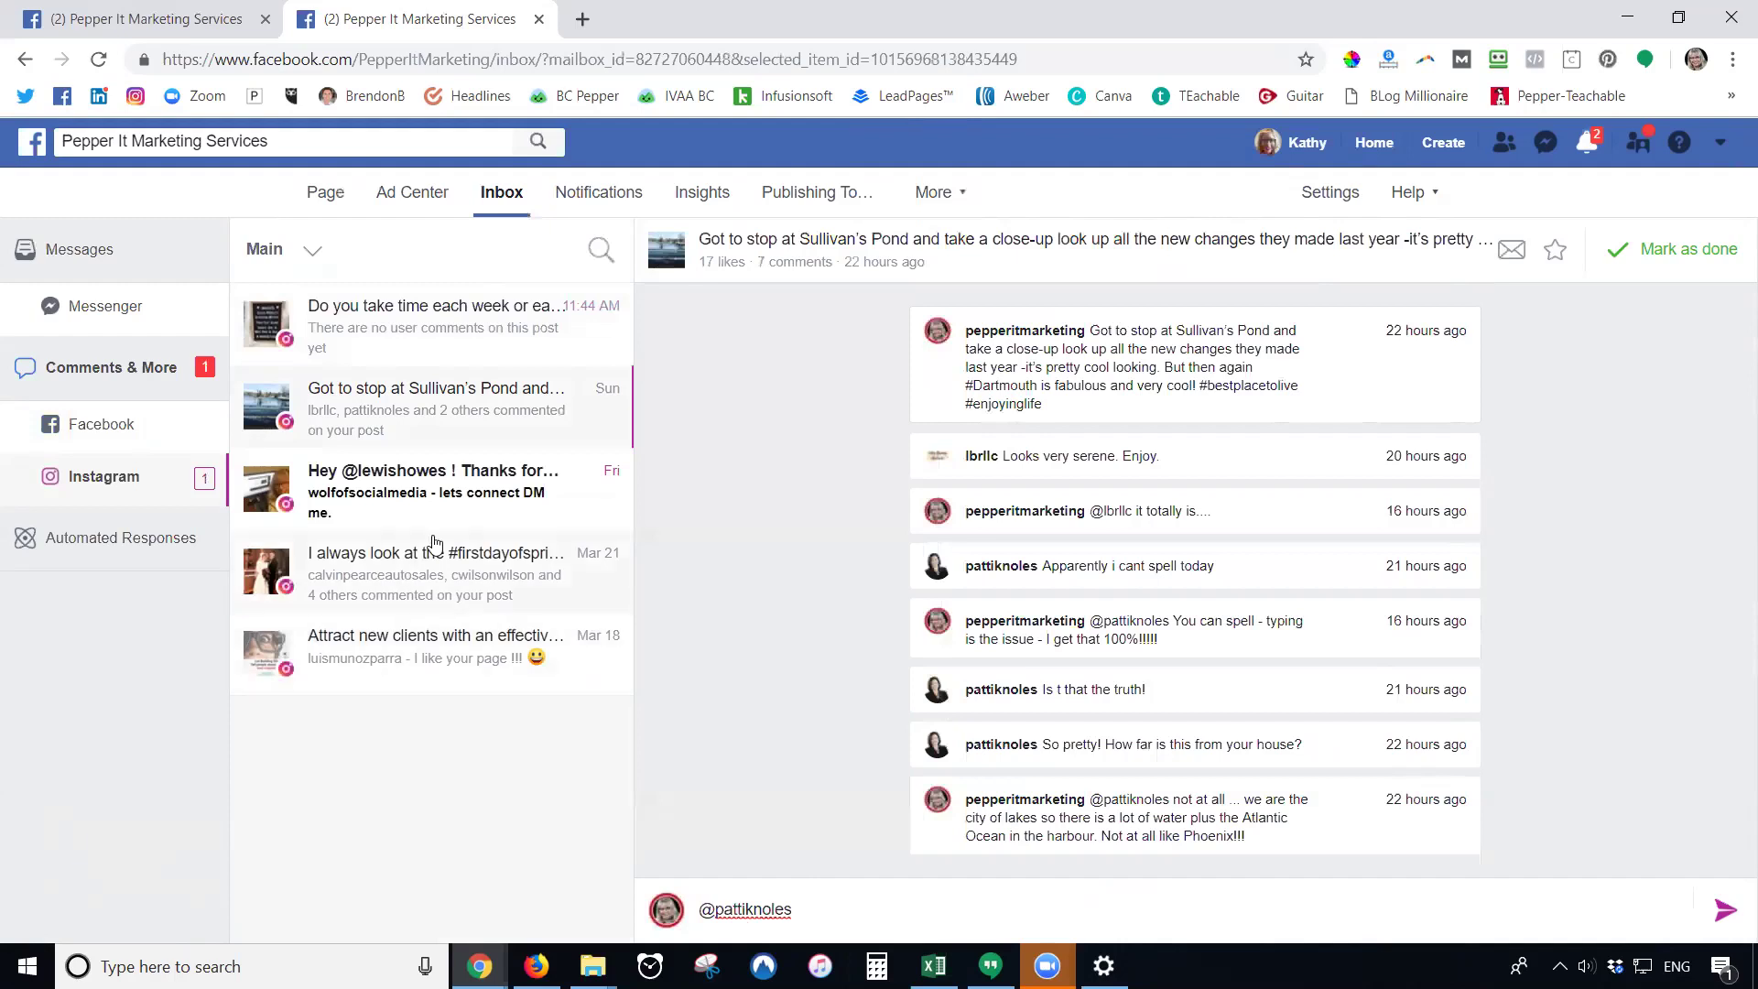
click(394, 494)
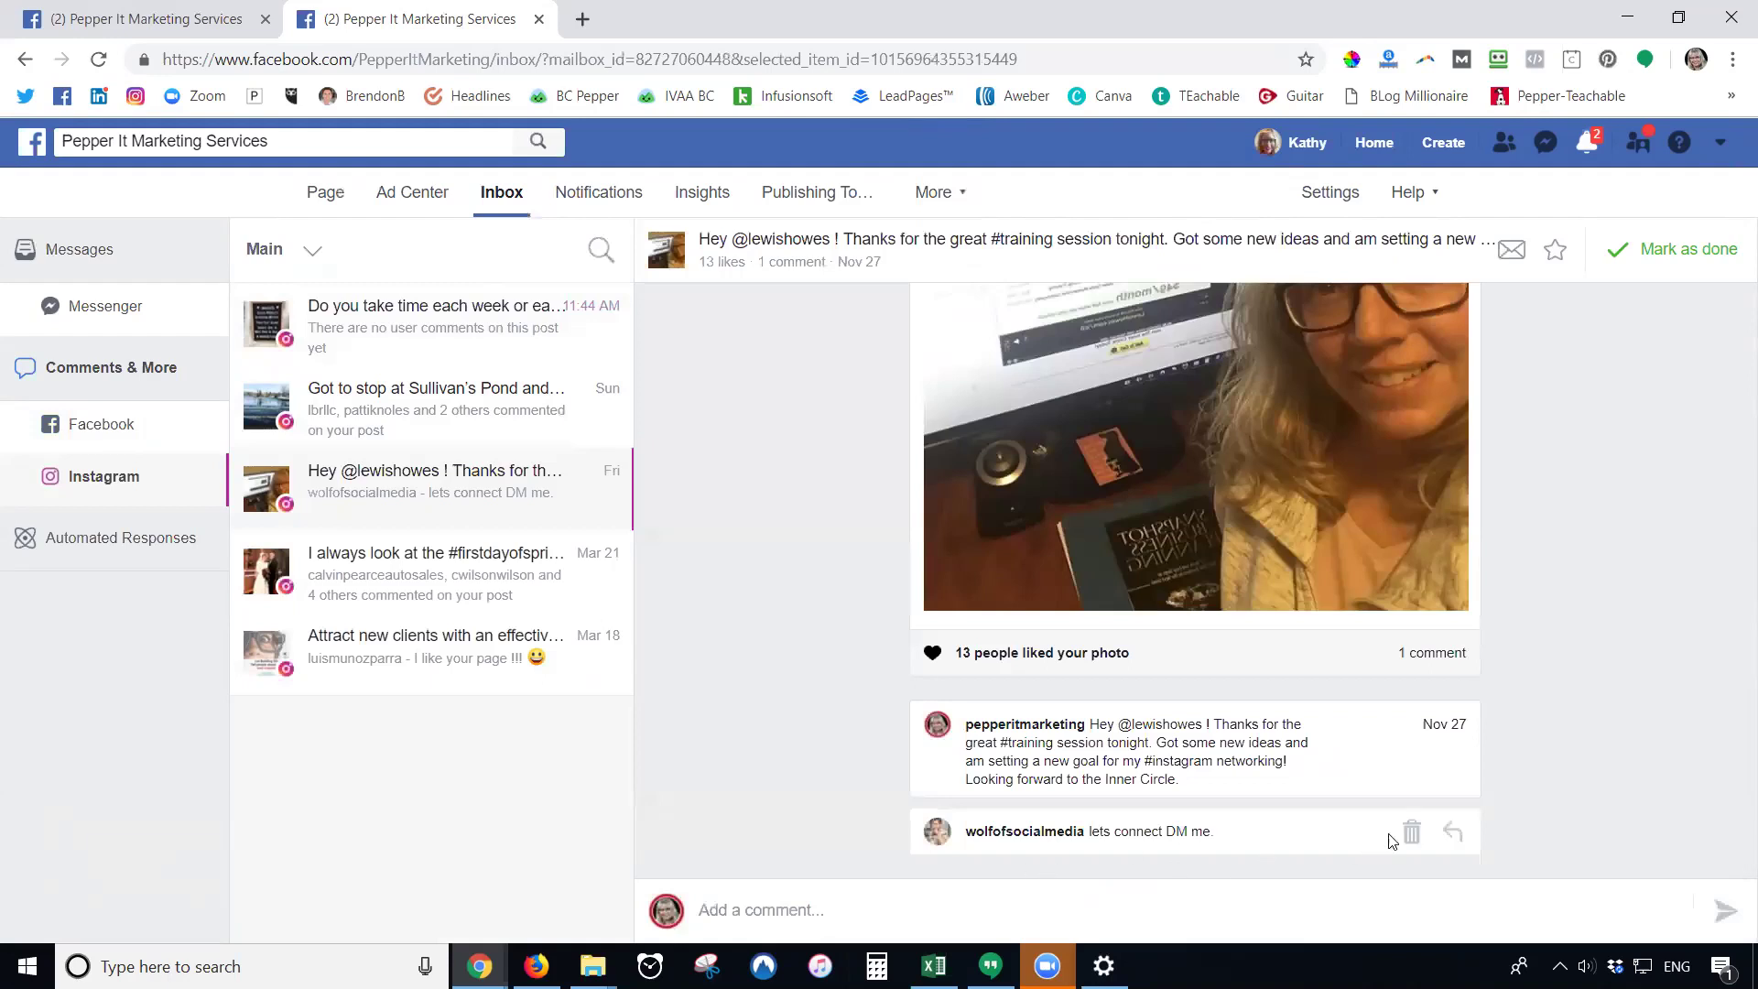
scroll(1503, 732, up, 3)
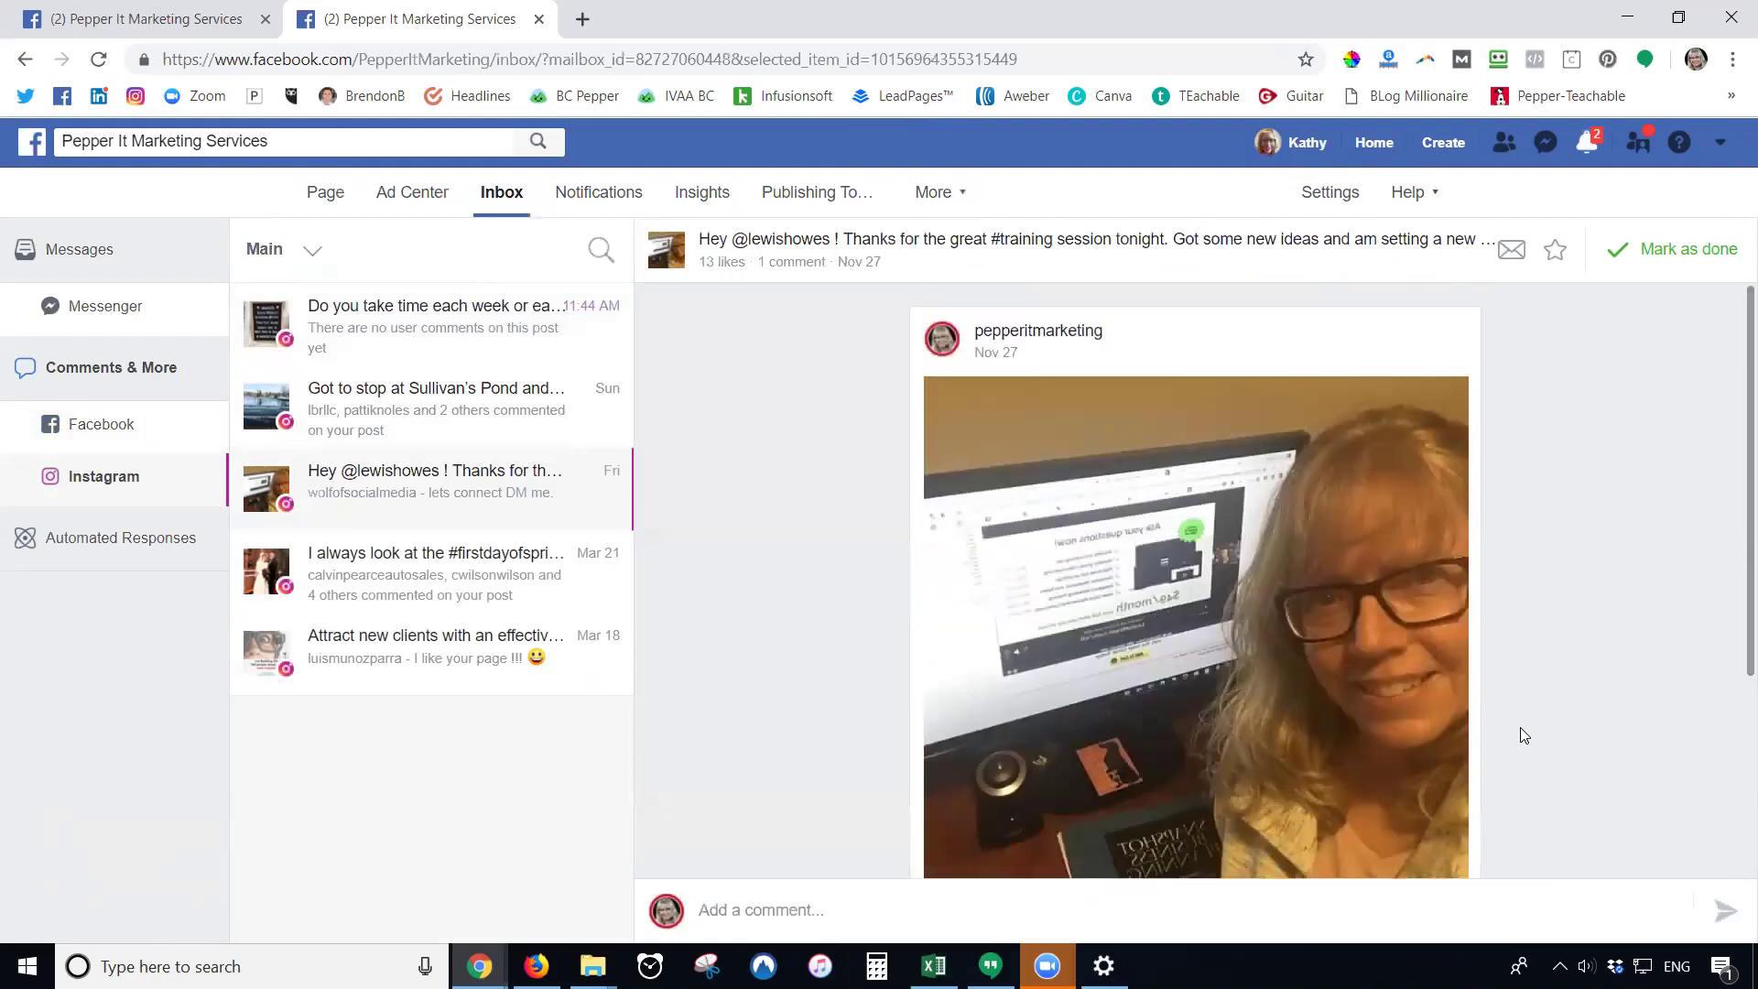
scroll(1520, 727, down, 3)
scroll(1523, 732, up, 3)
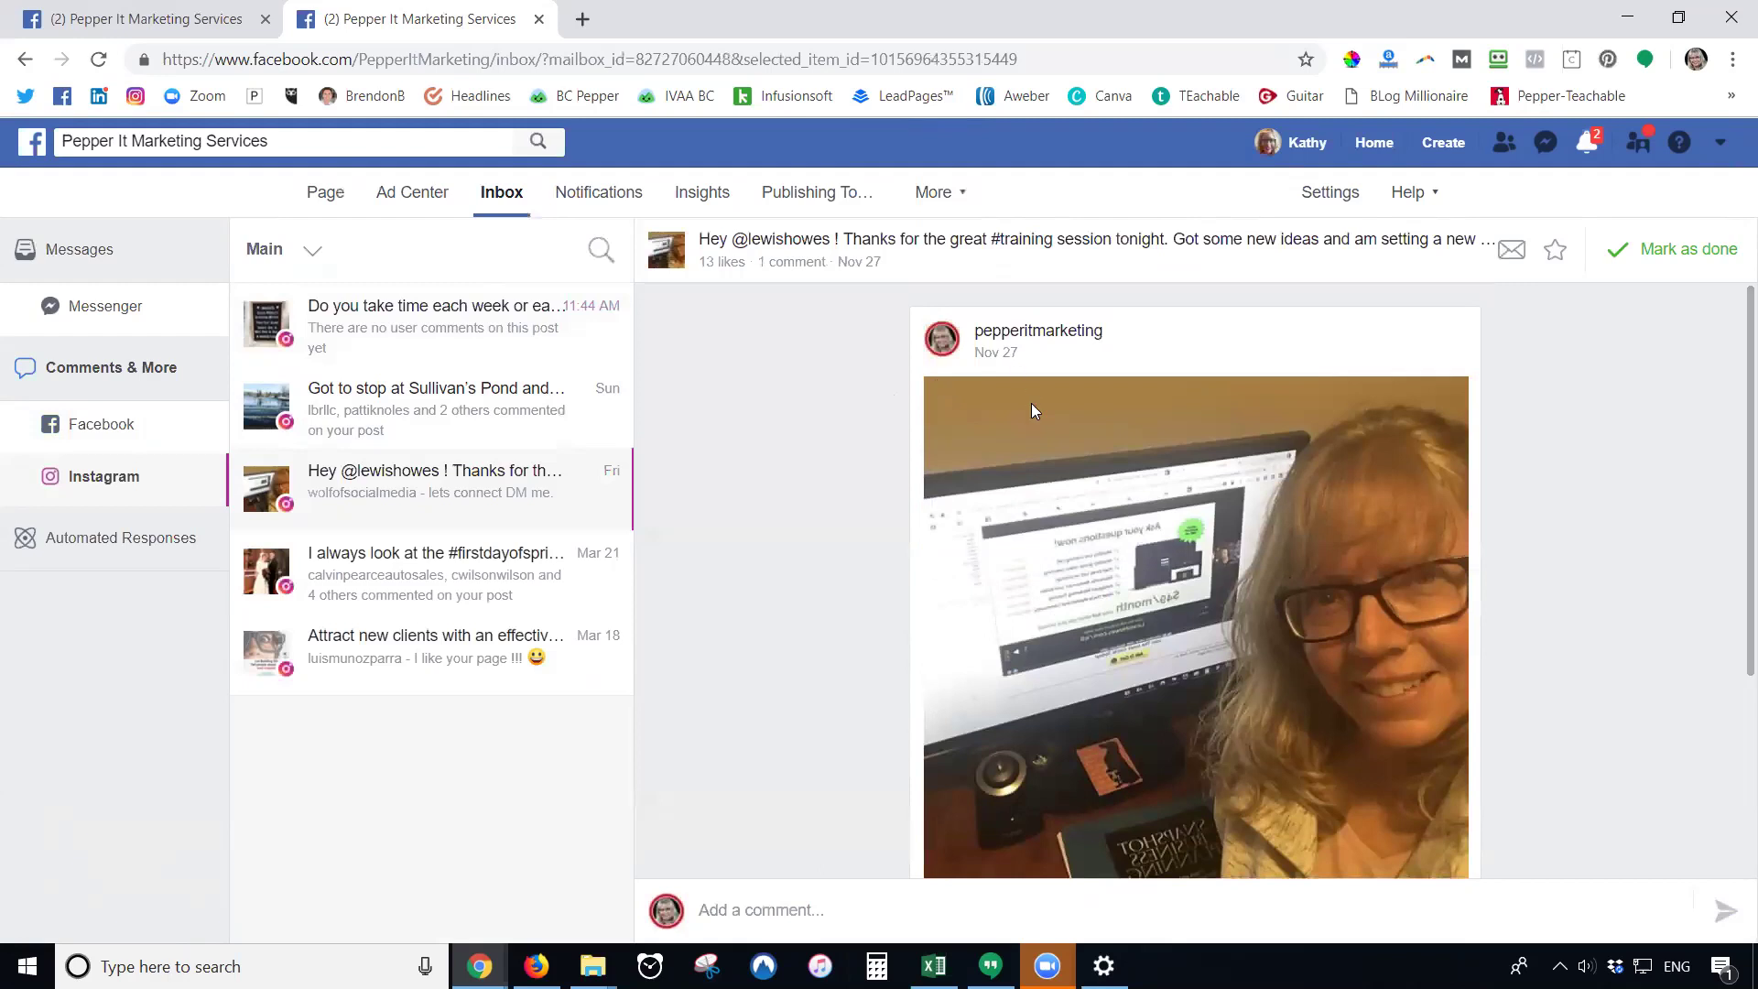
scroll(1077, 516, down, 3)
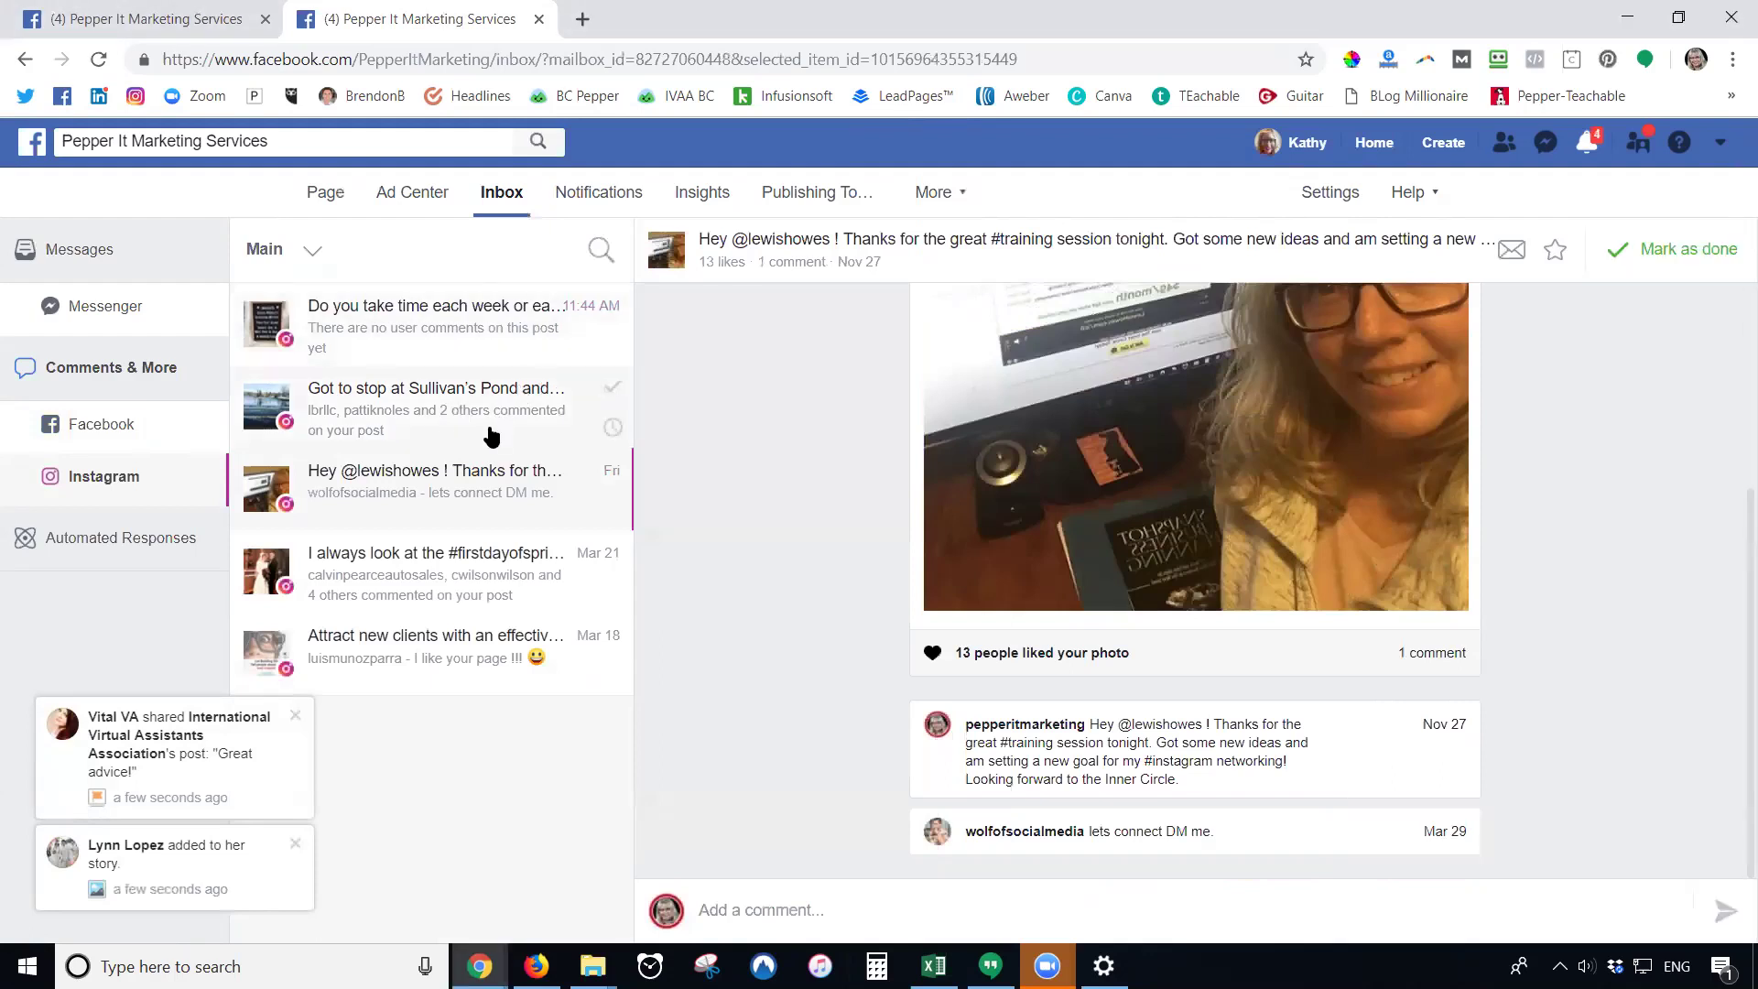
click(476, 561)
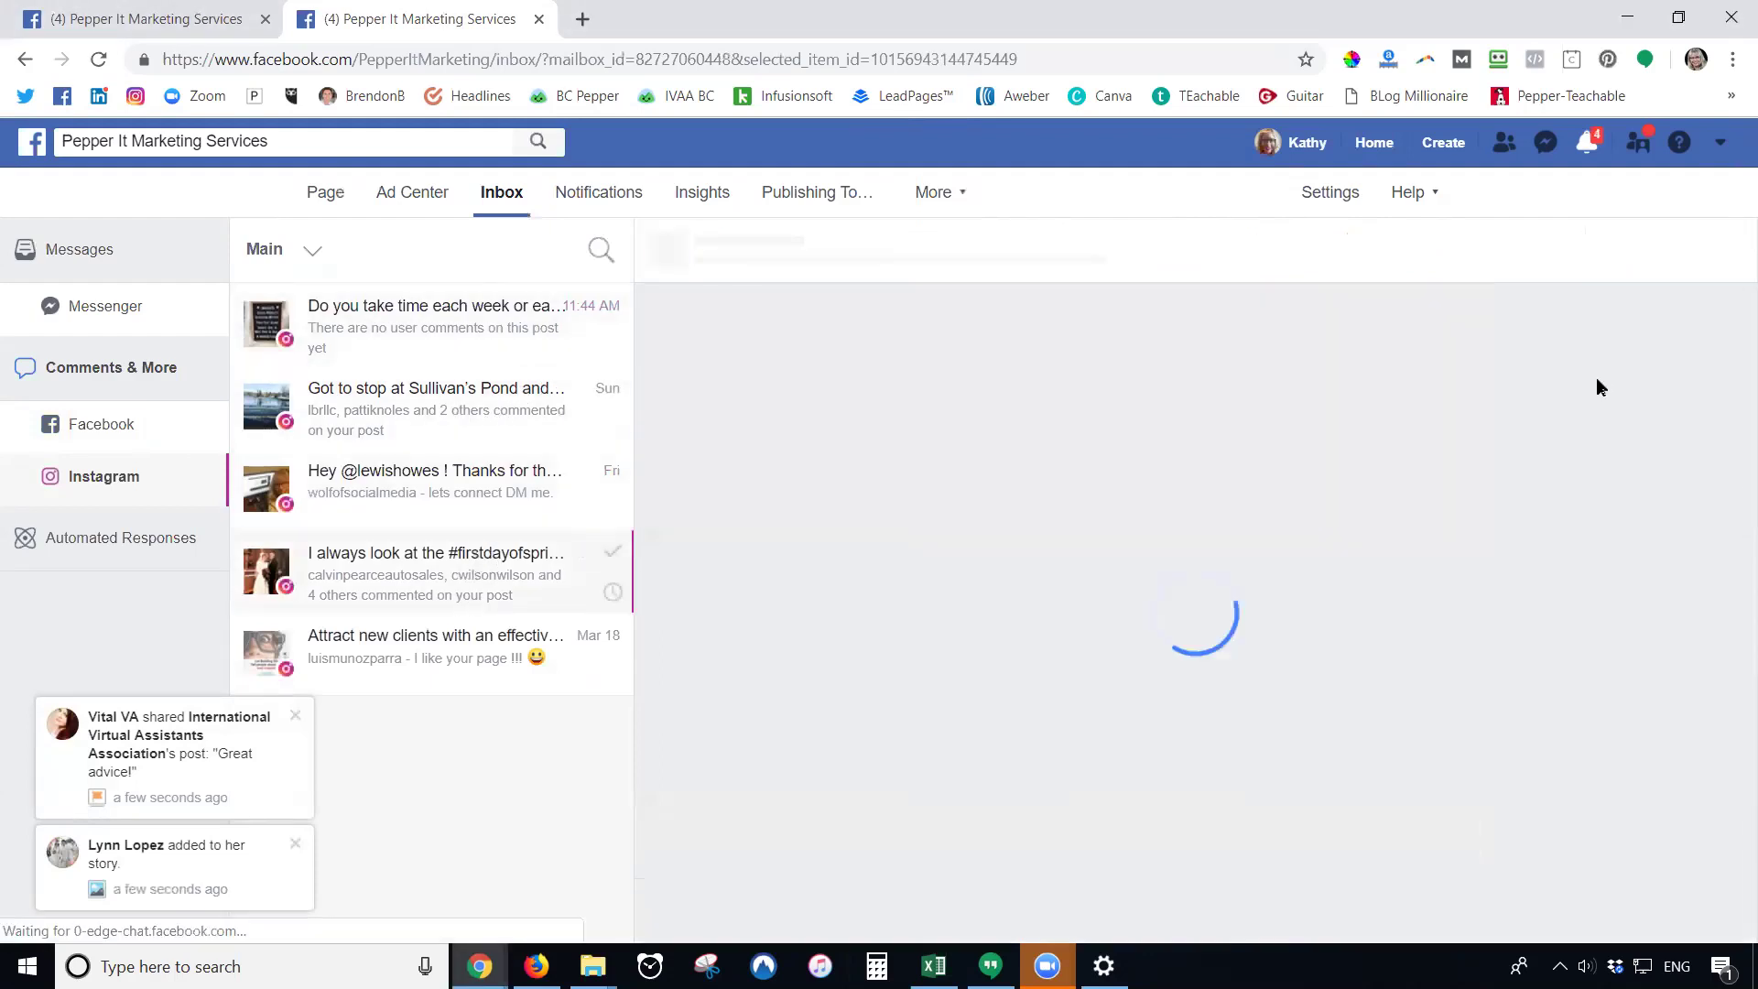
click(1678, 272)
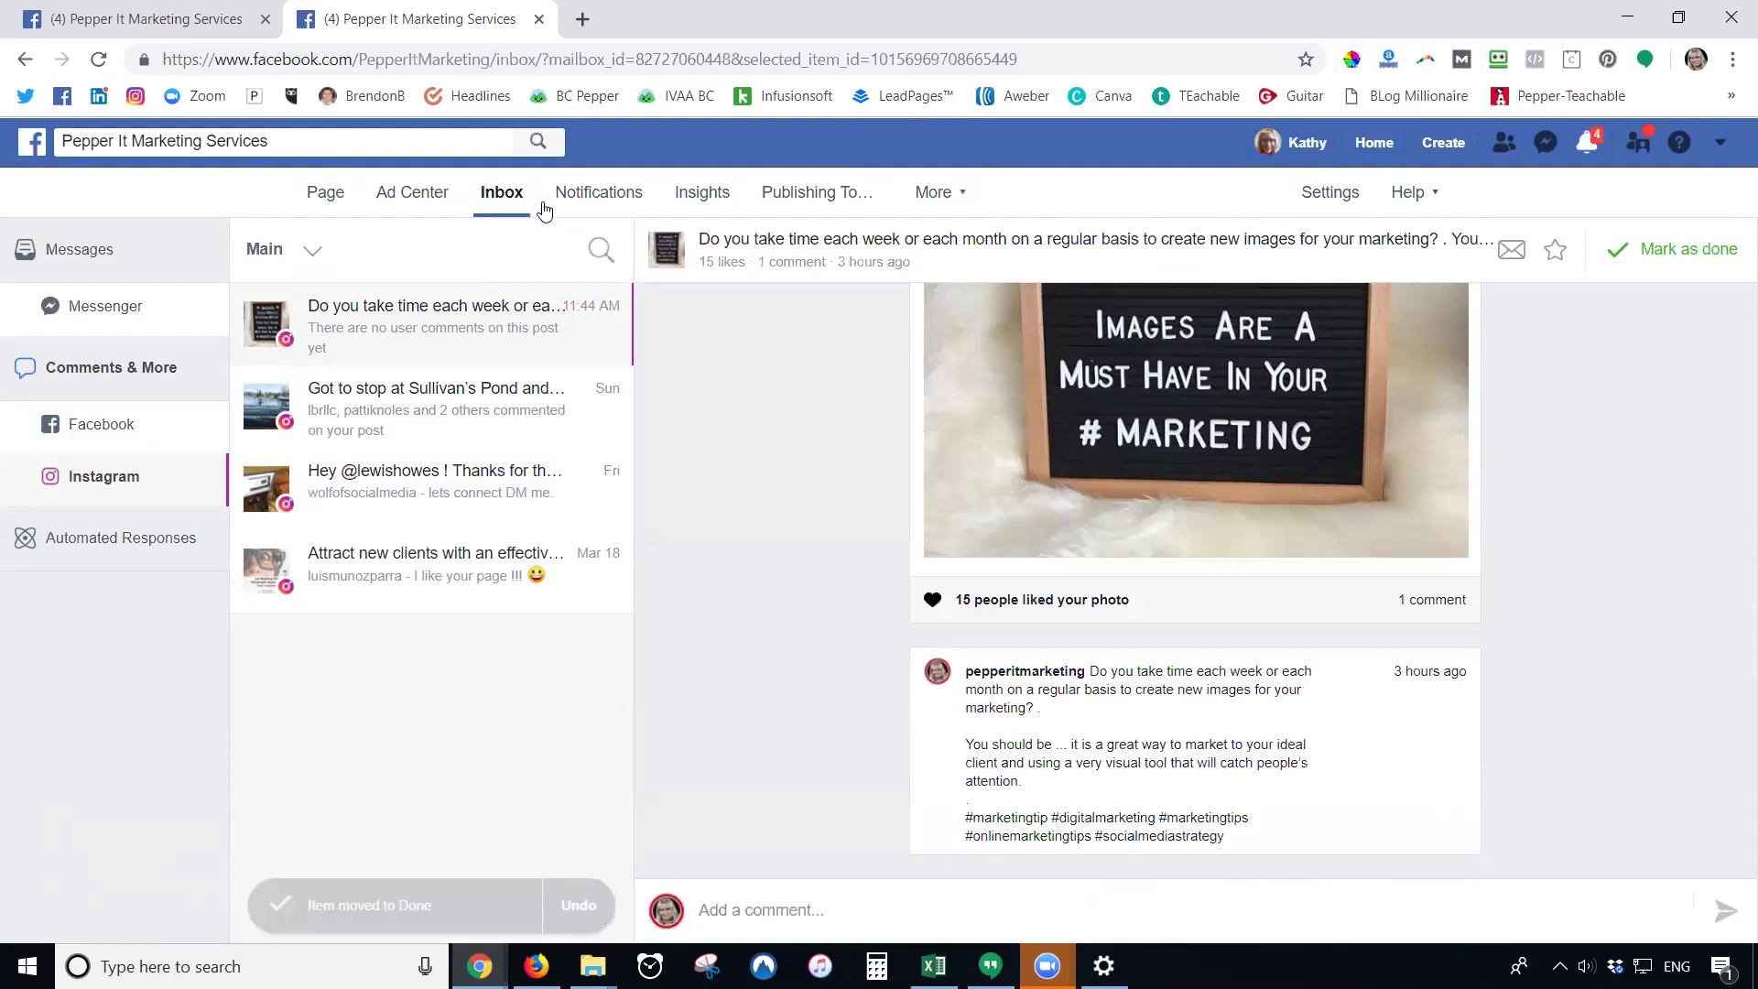
- Open the Reviews section of the Facebook page and read through the reviews, recommendations and the page's replies
click(323, 200)
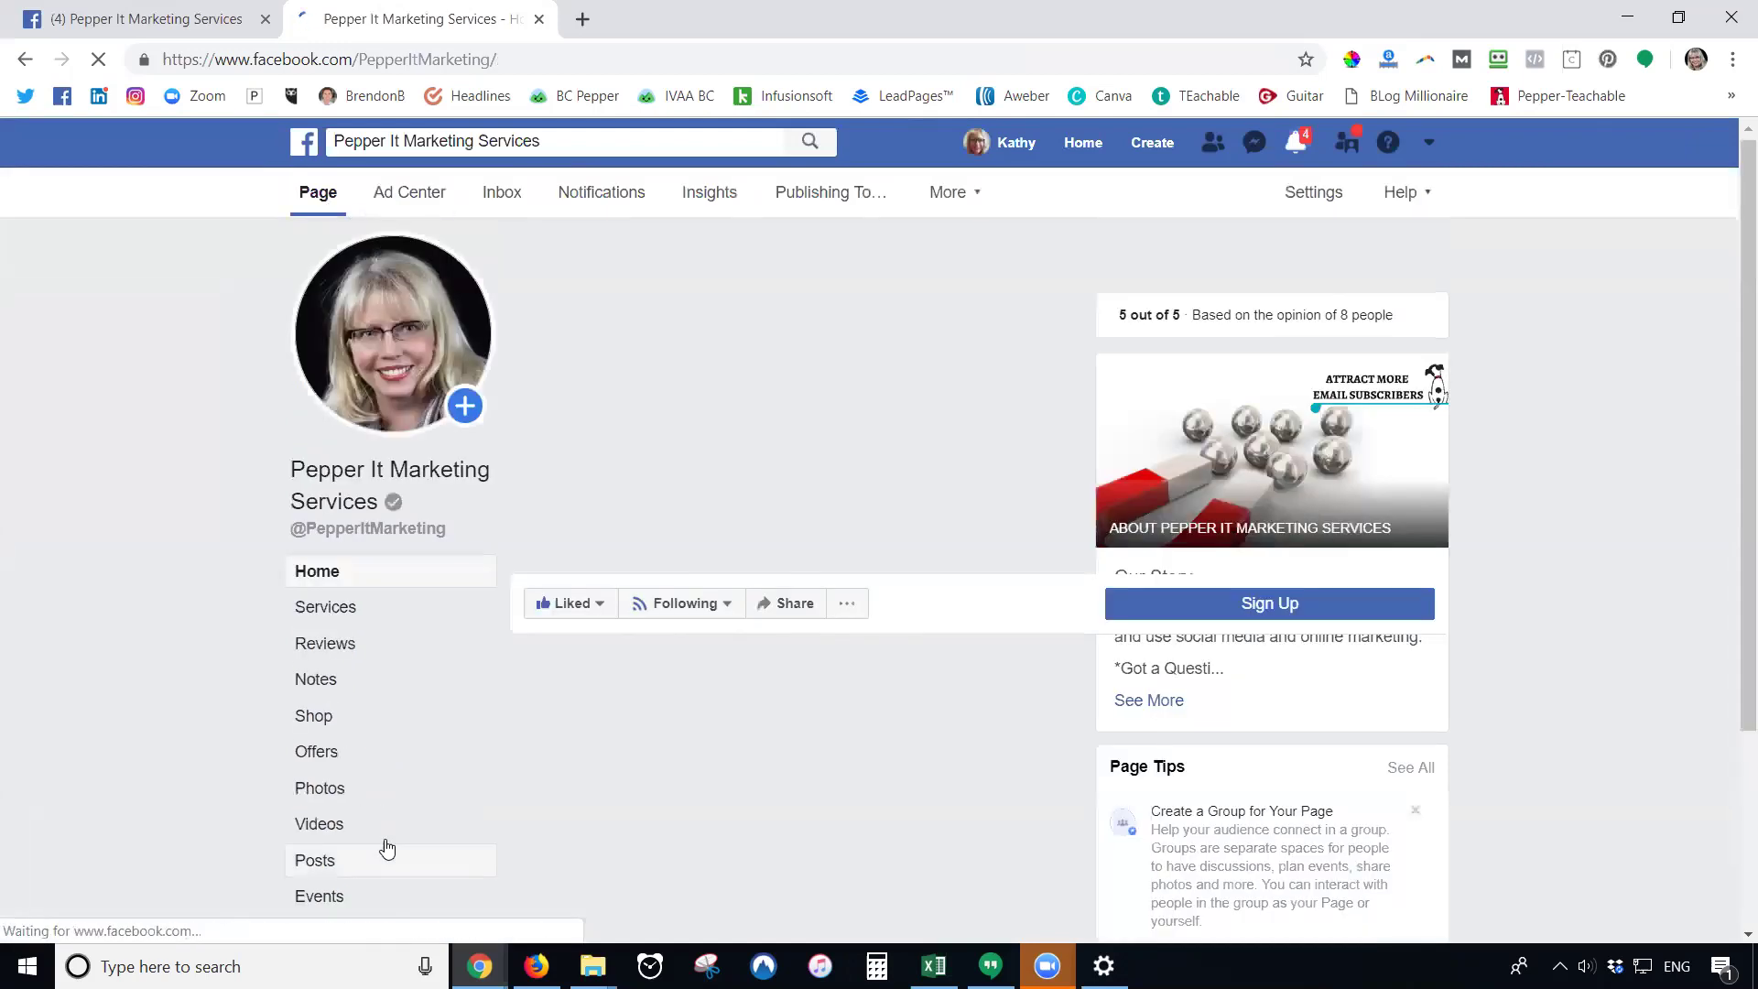
click(328, 645)
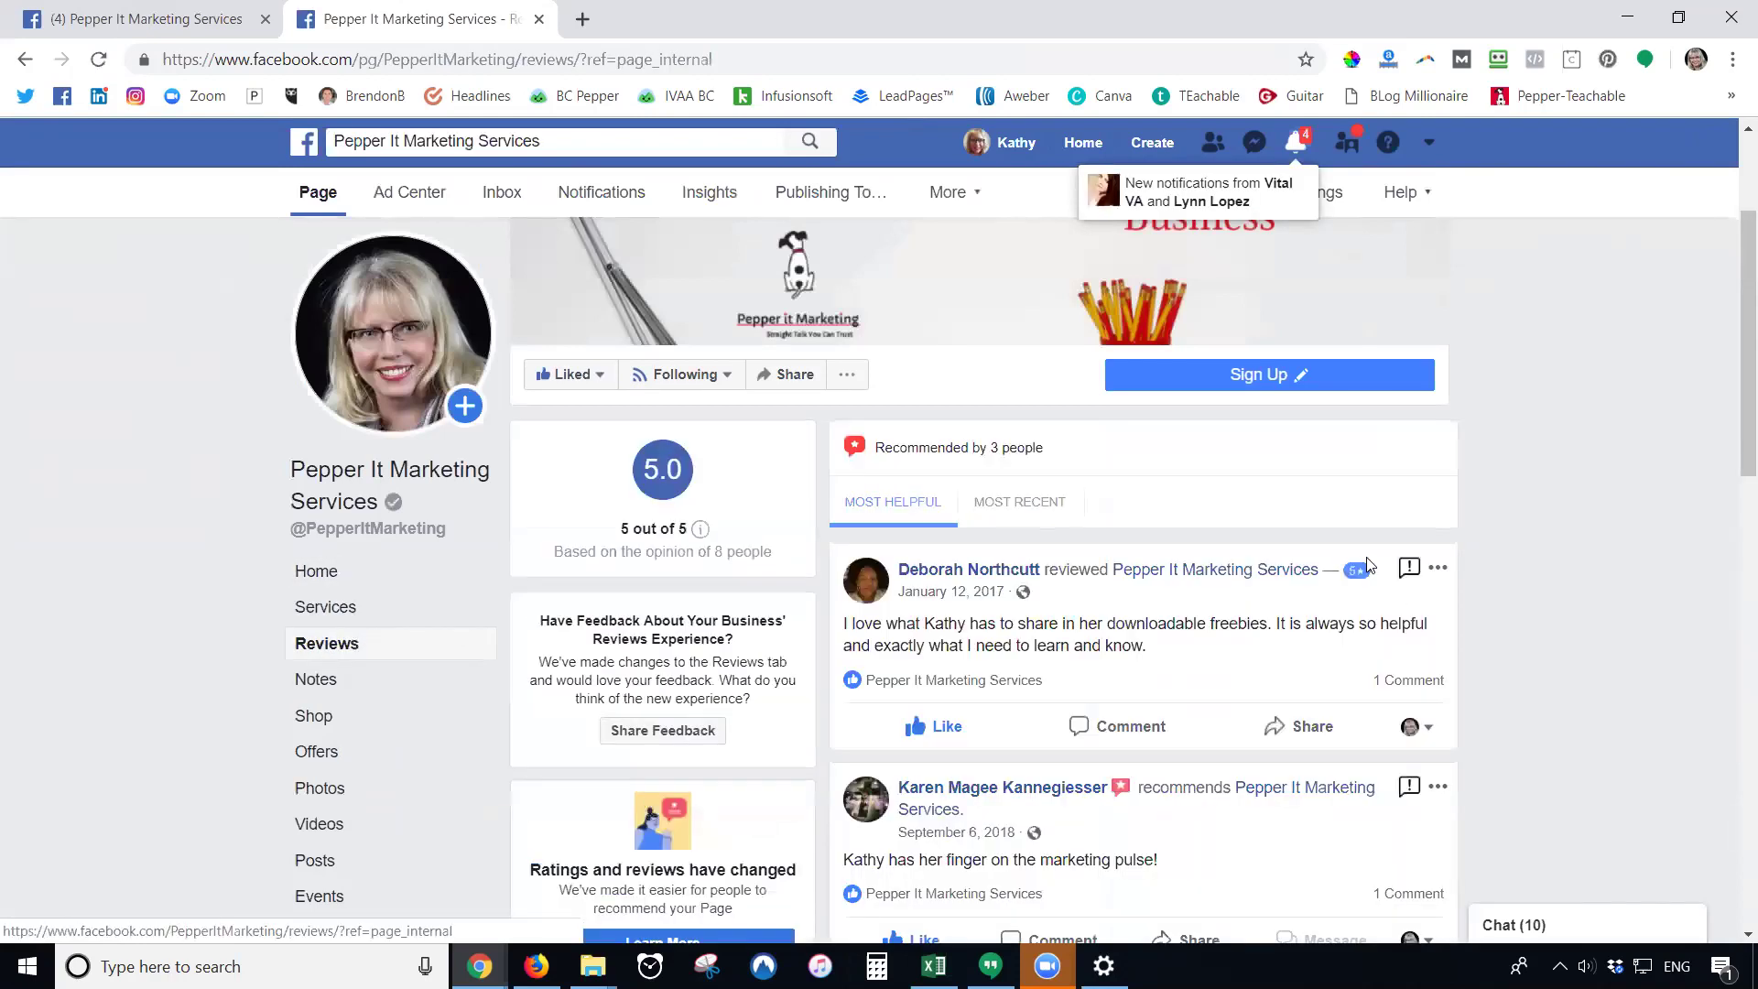
scroll(1511, 598, down, 9)
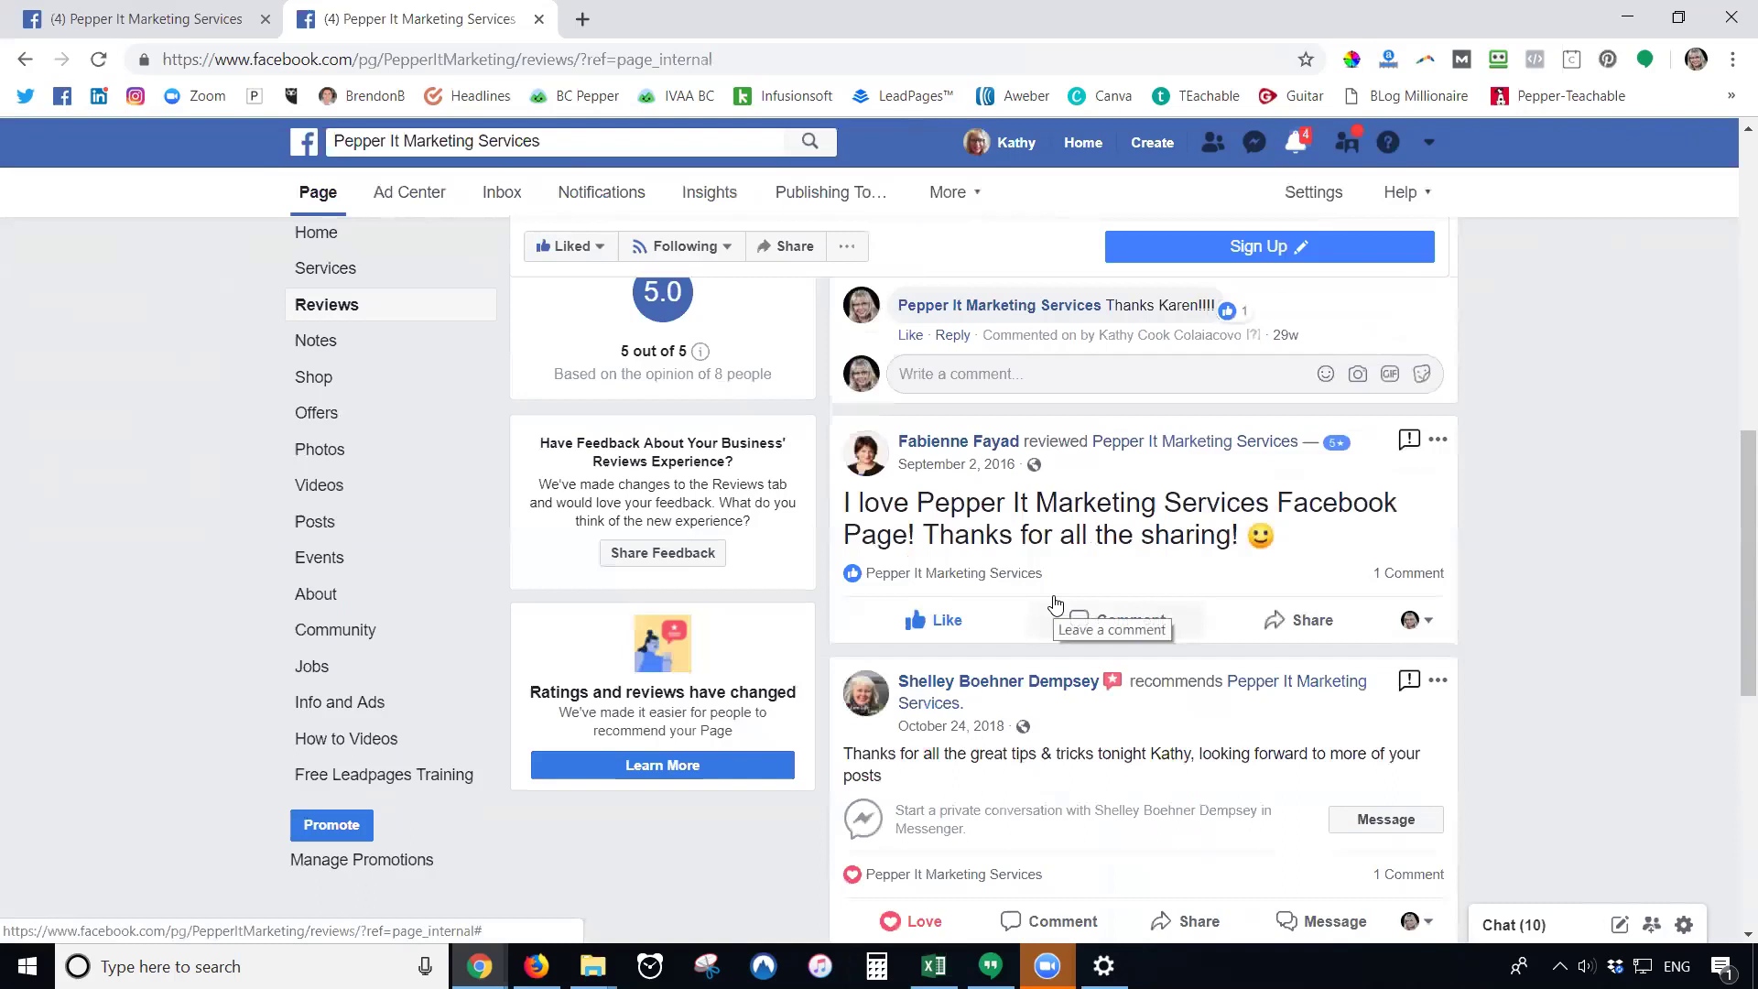
scroll(1055, 605, up, 2)
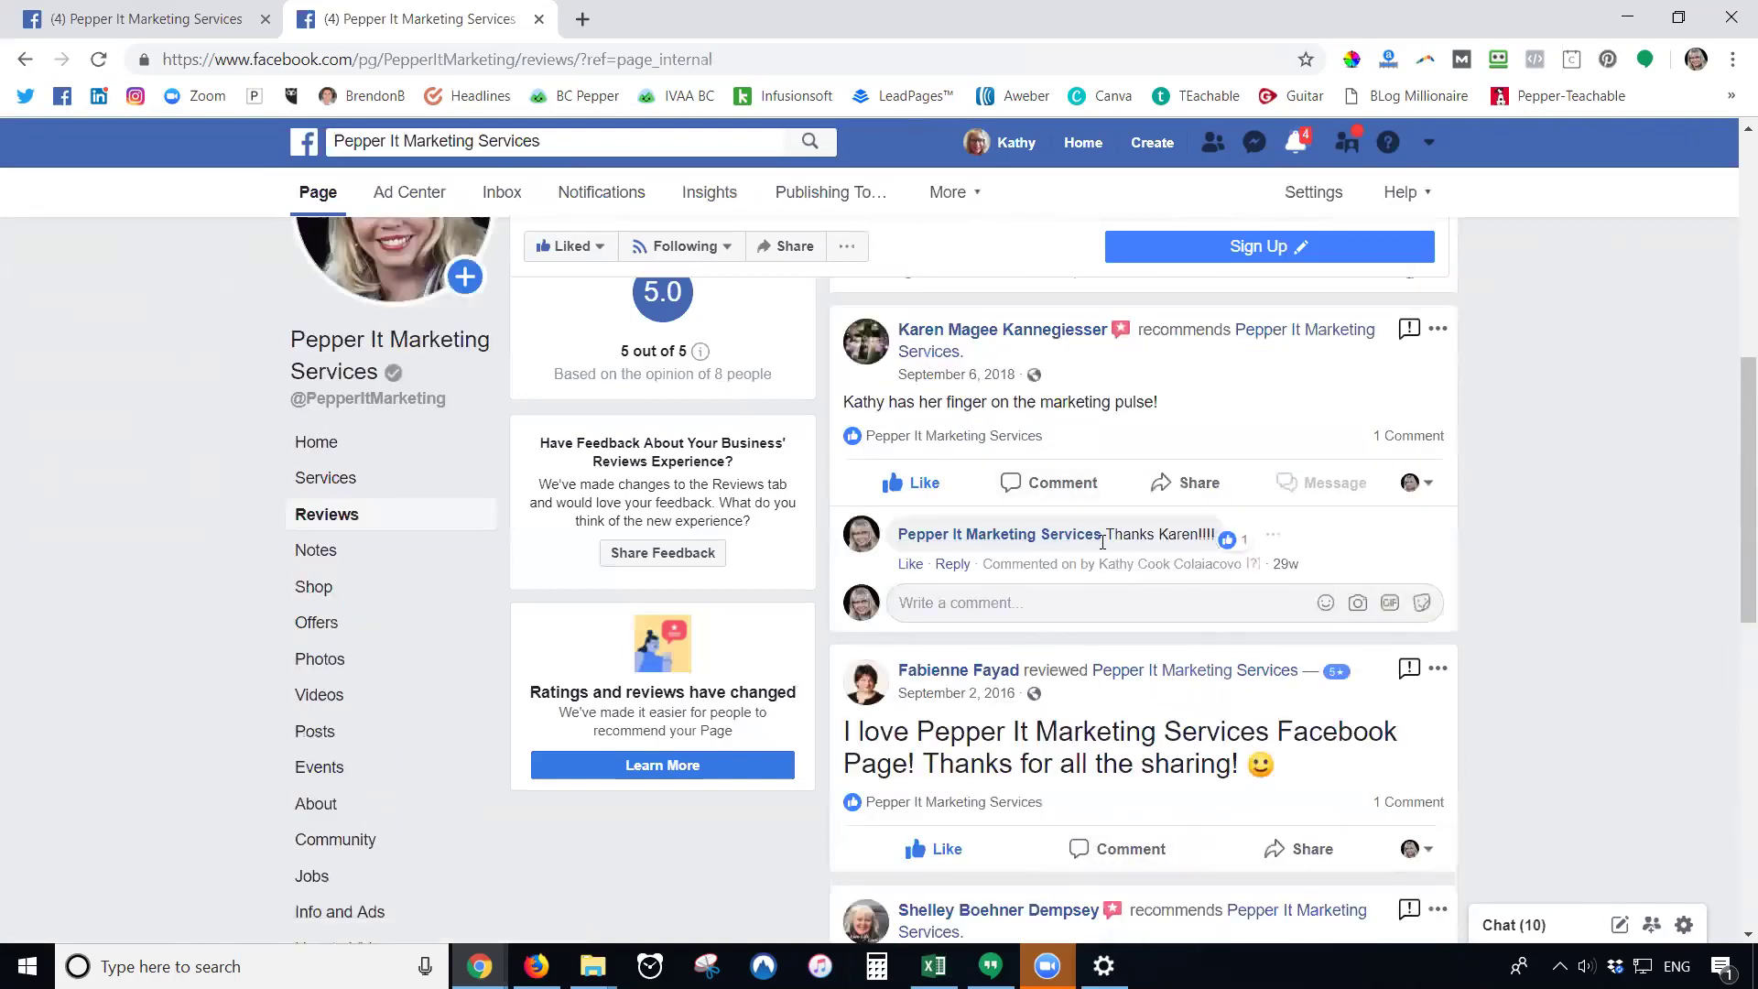
scroll(1119, 540, down, 5)
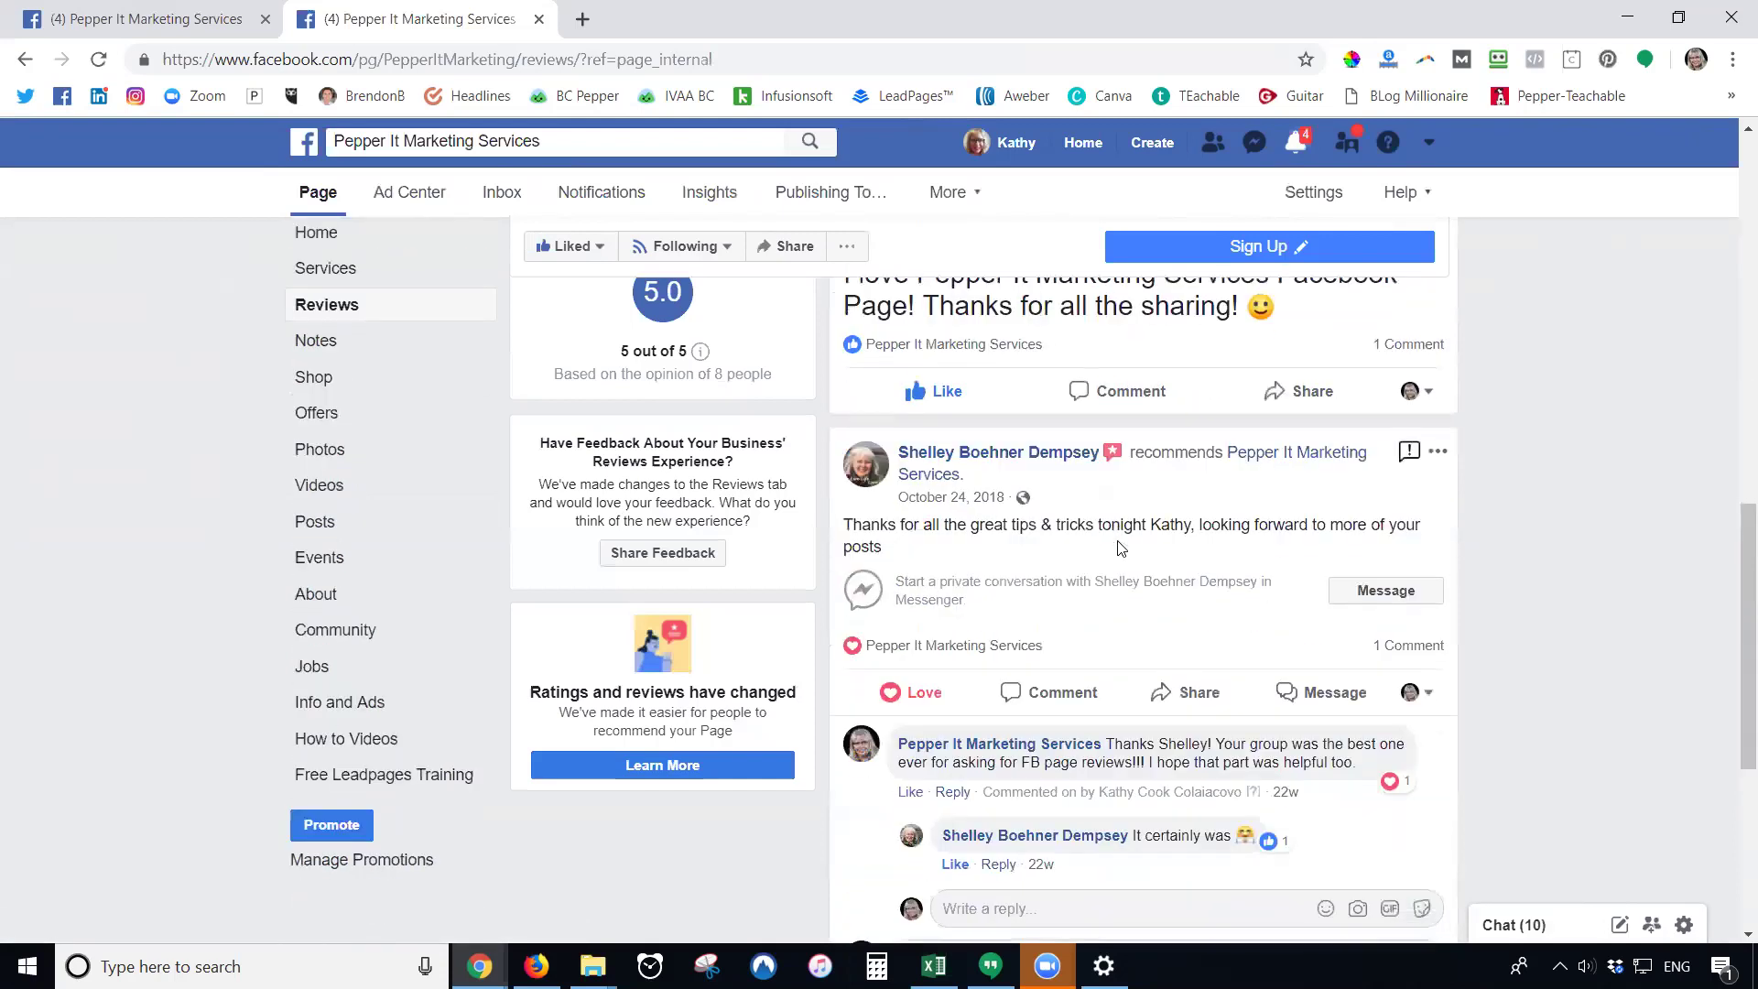
scroll(1122, 542, down, 5)
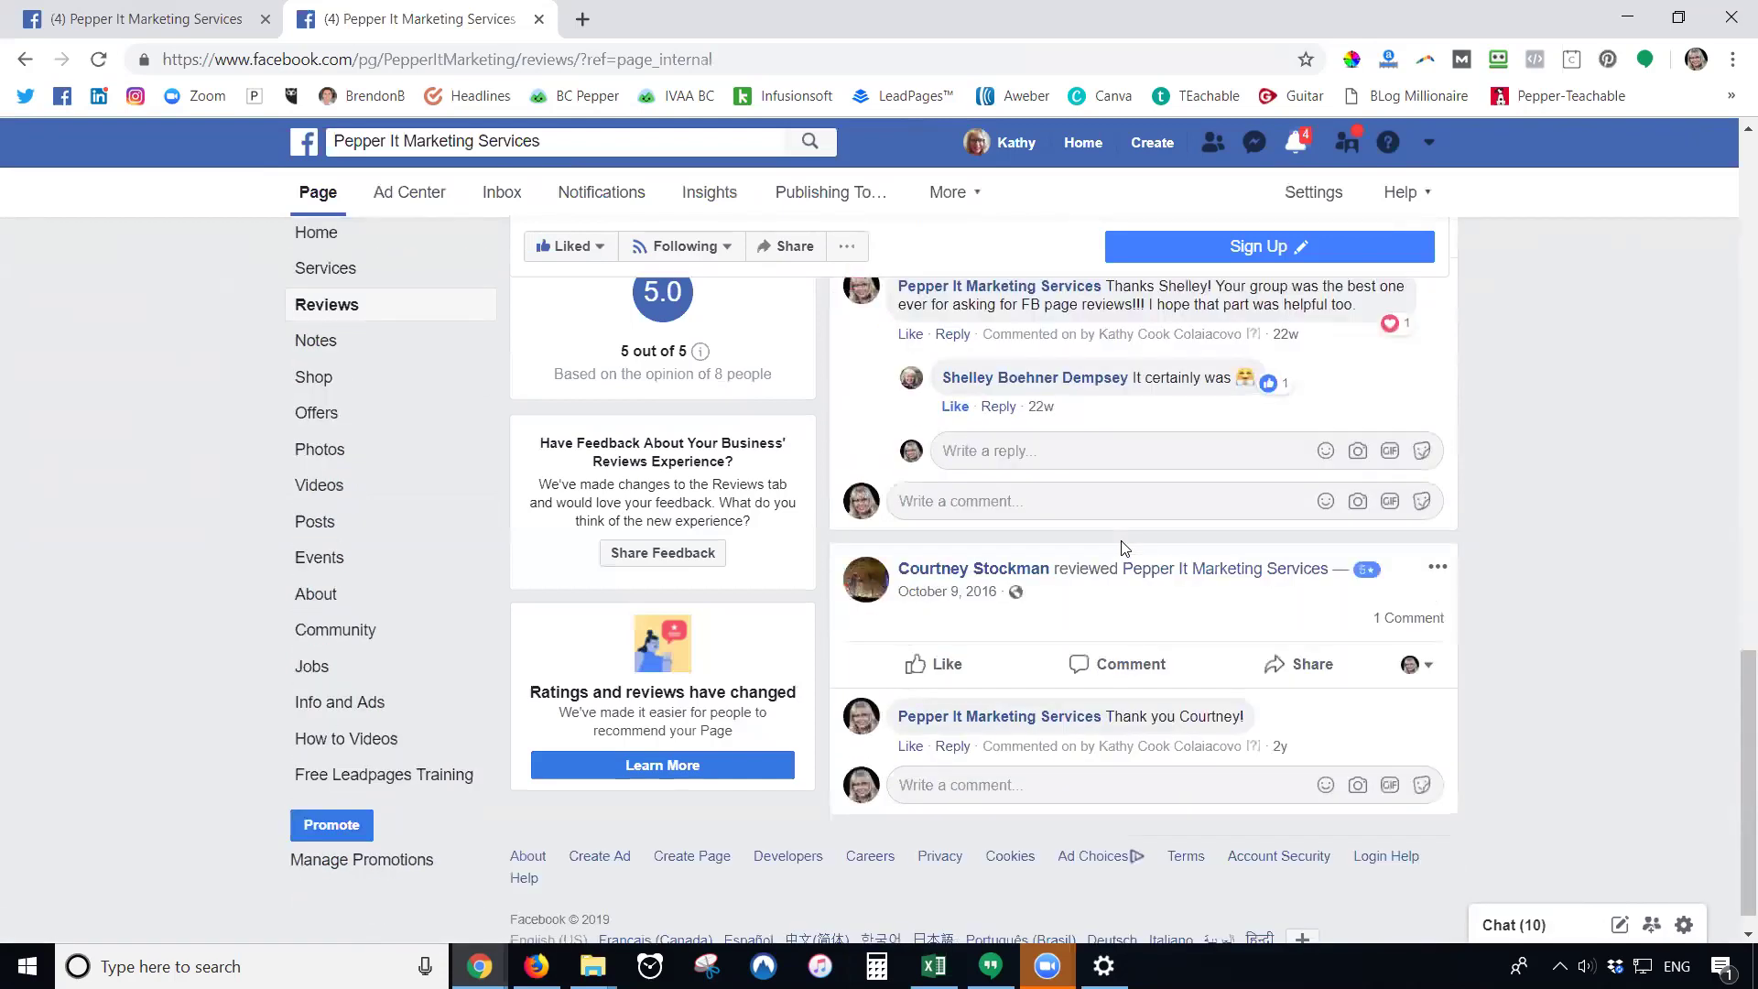
scroll(1151, 659, up, 3)
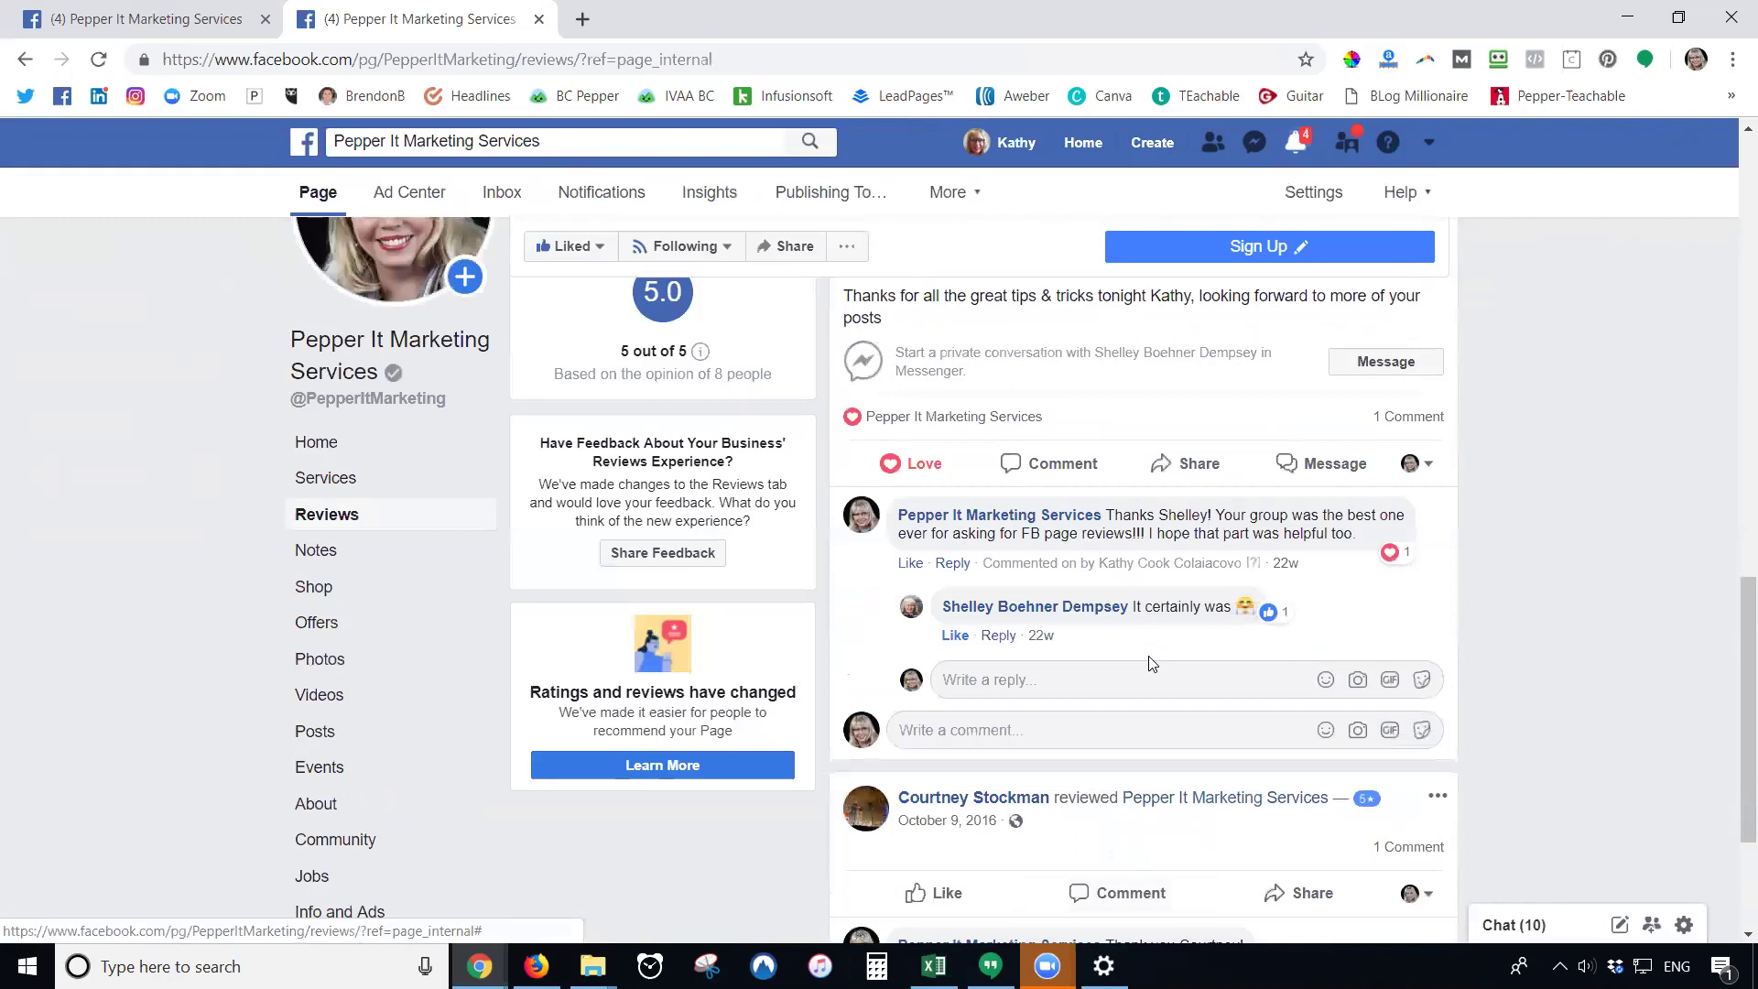
scroll(1152, 663, up, 3)
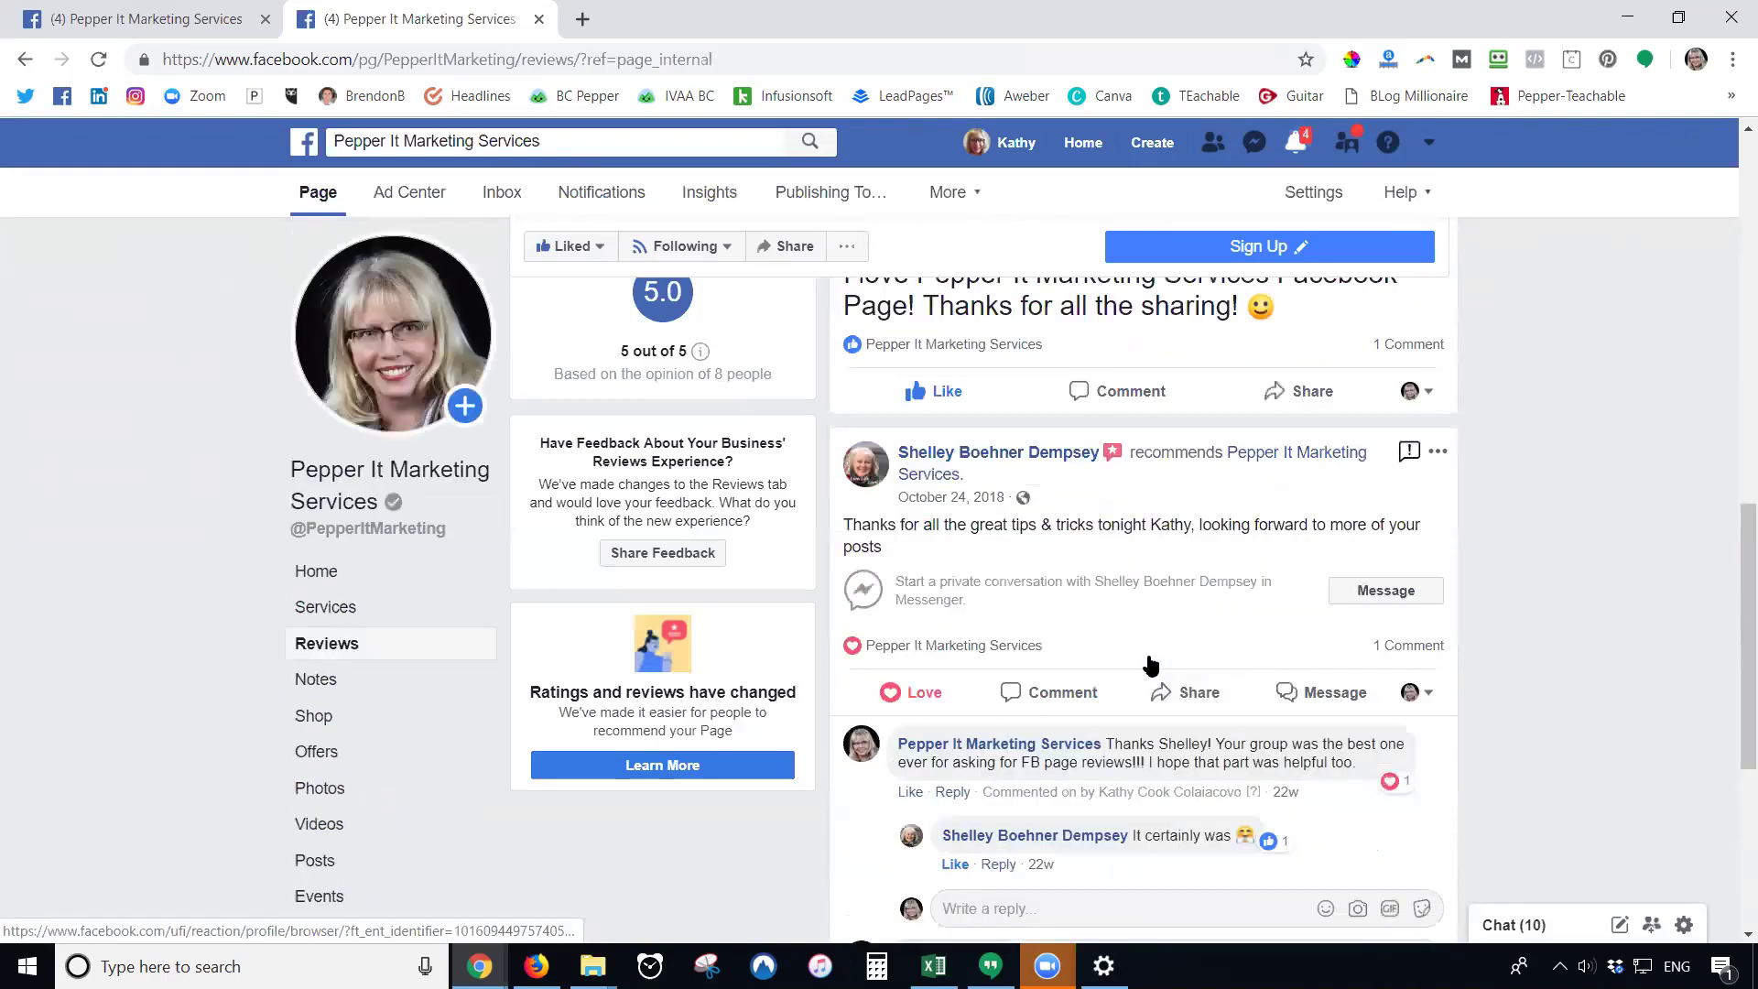
scroll(1543, 625, up, 3)
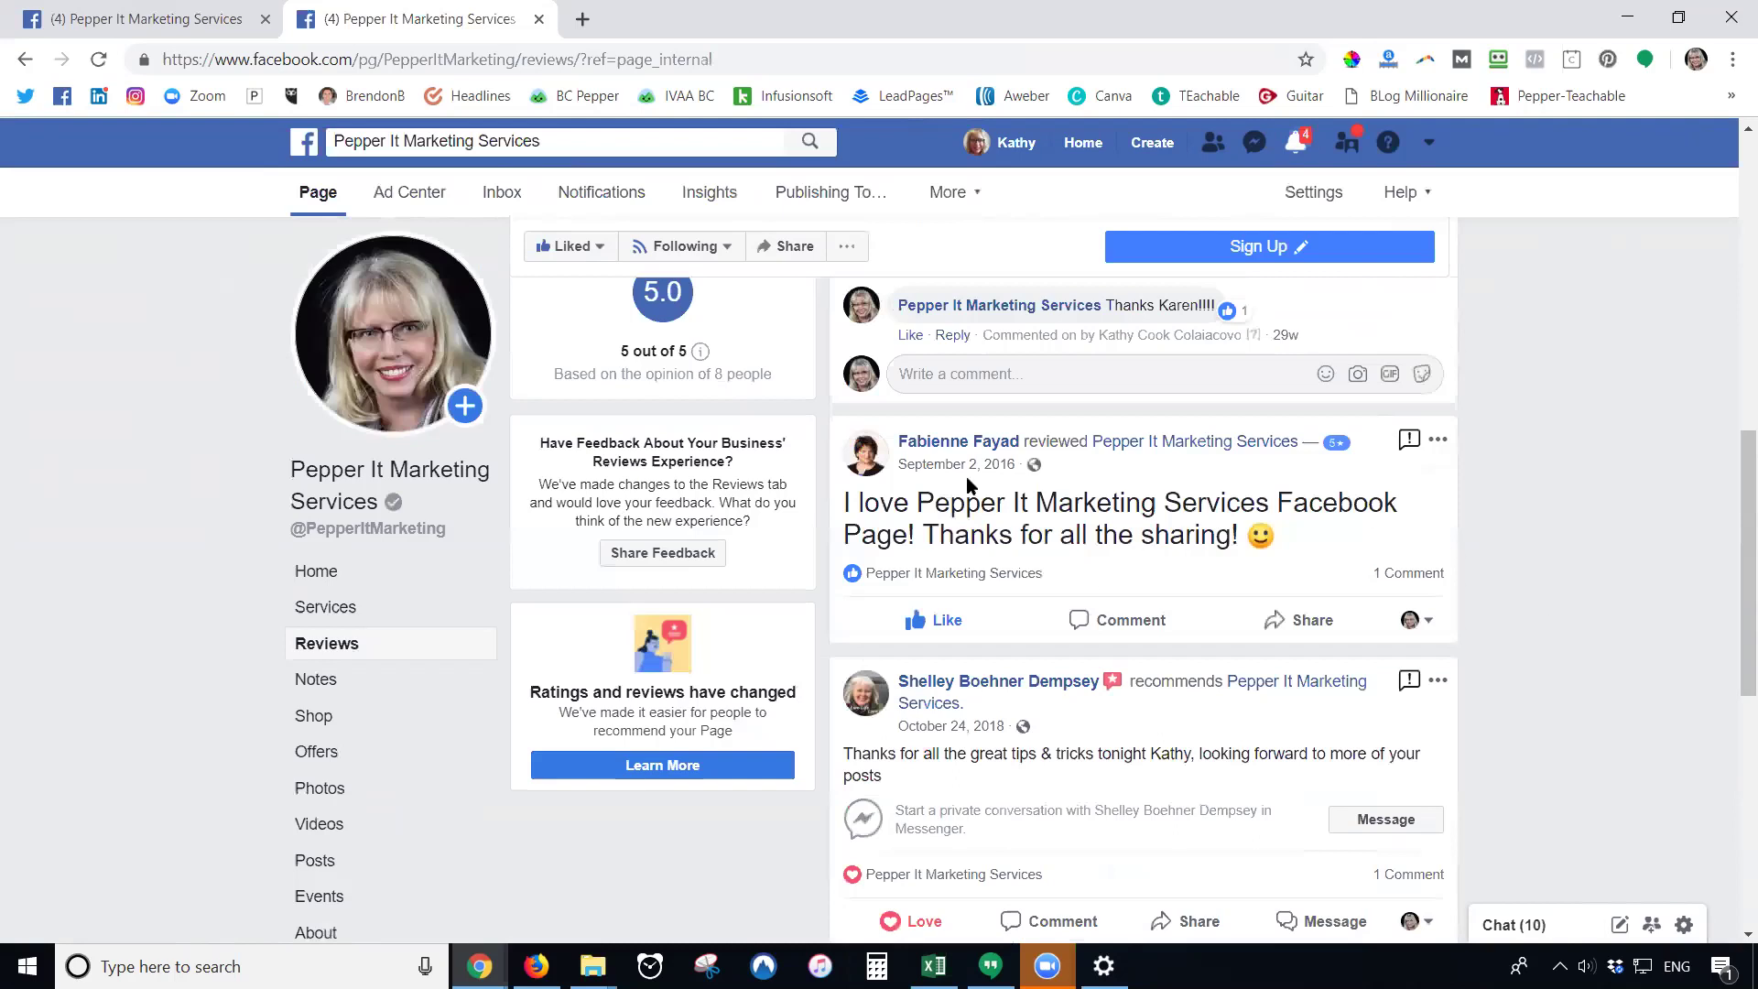
mouse_move(928, 456)
scroll(1566, 663, up, 3)
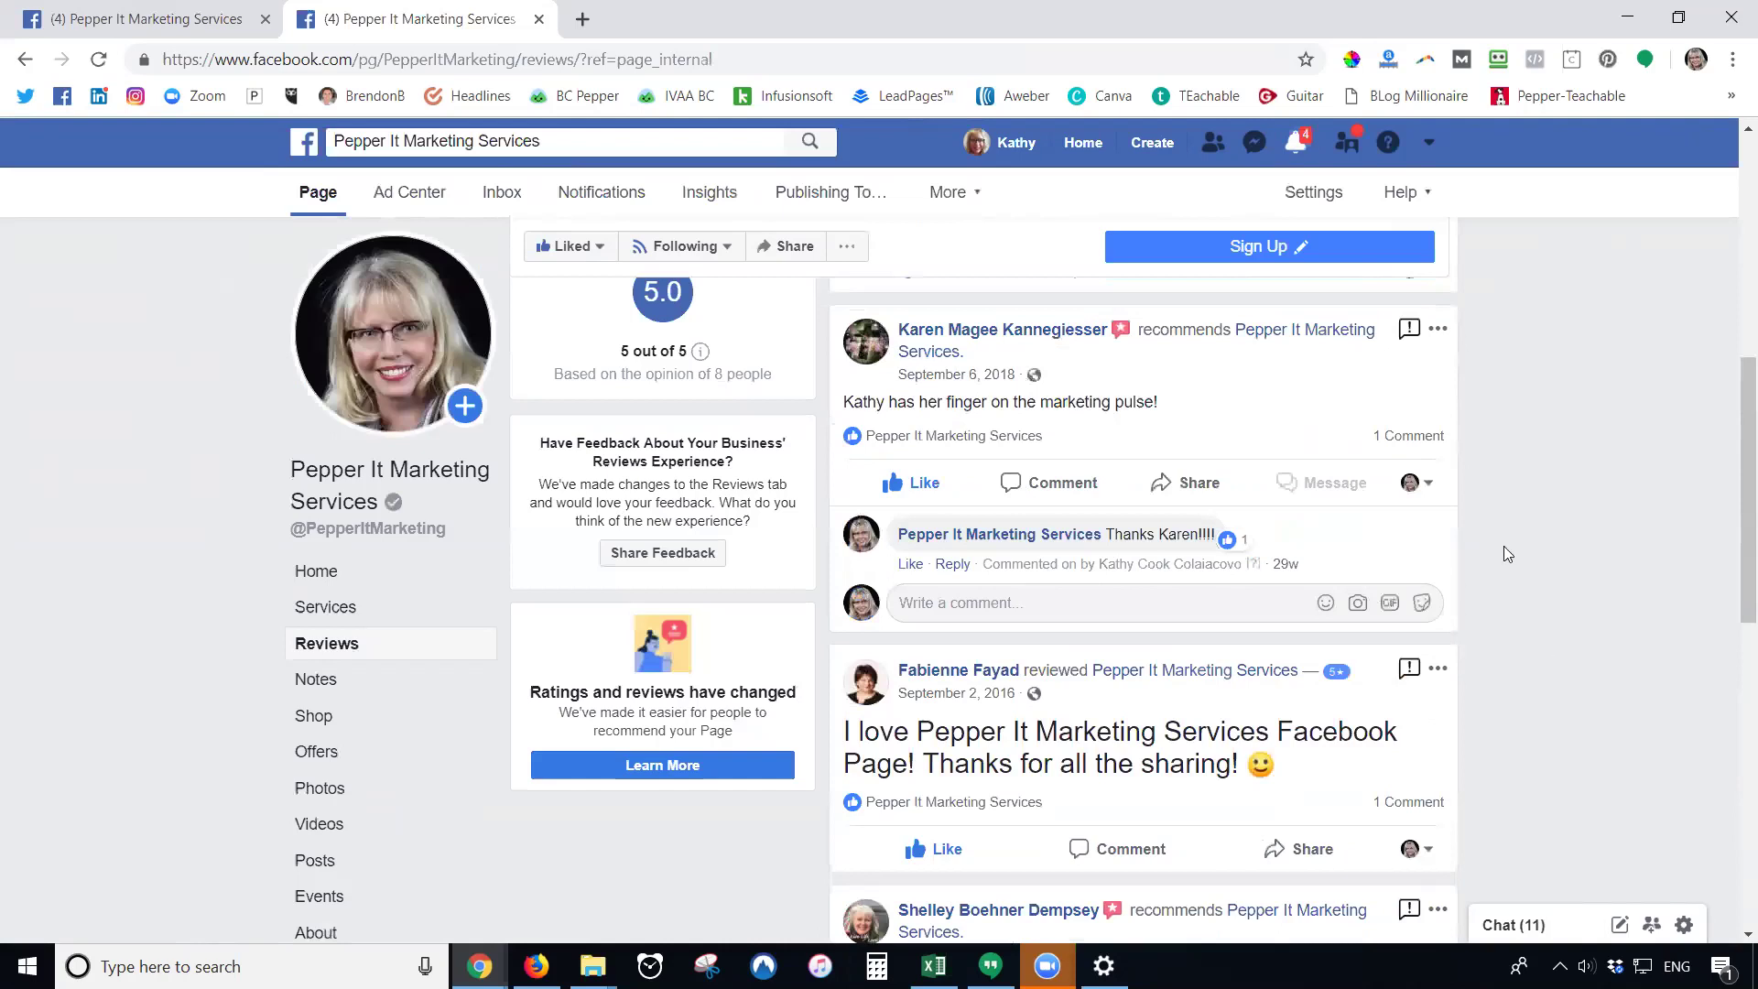
scroll(1576, 522, up, 10)
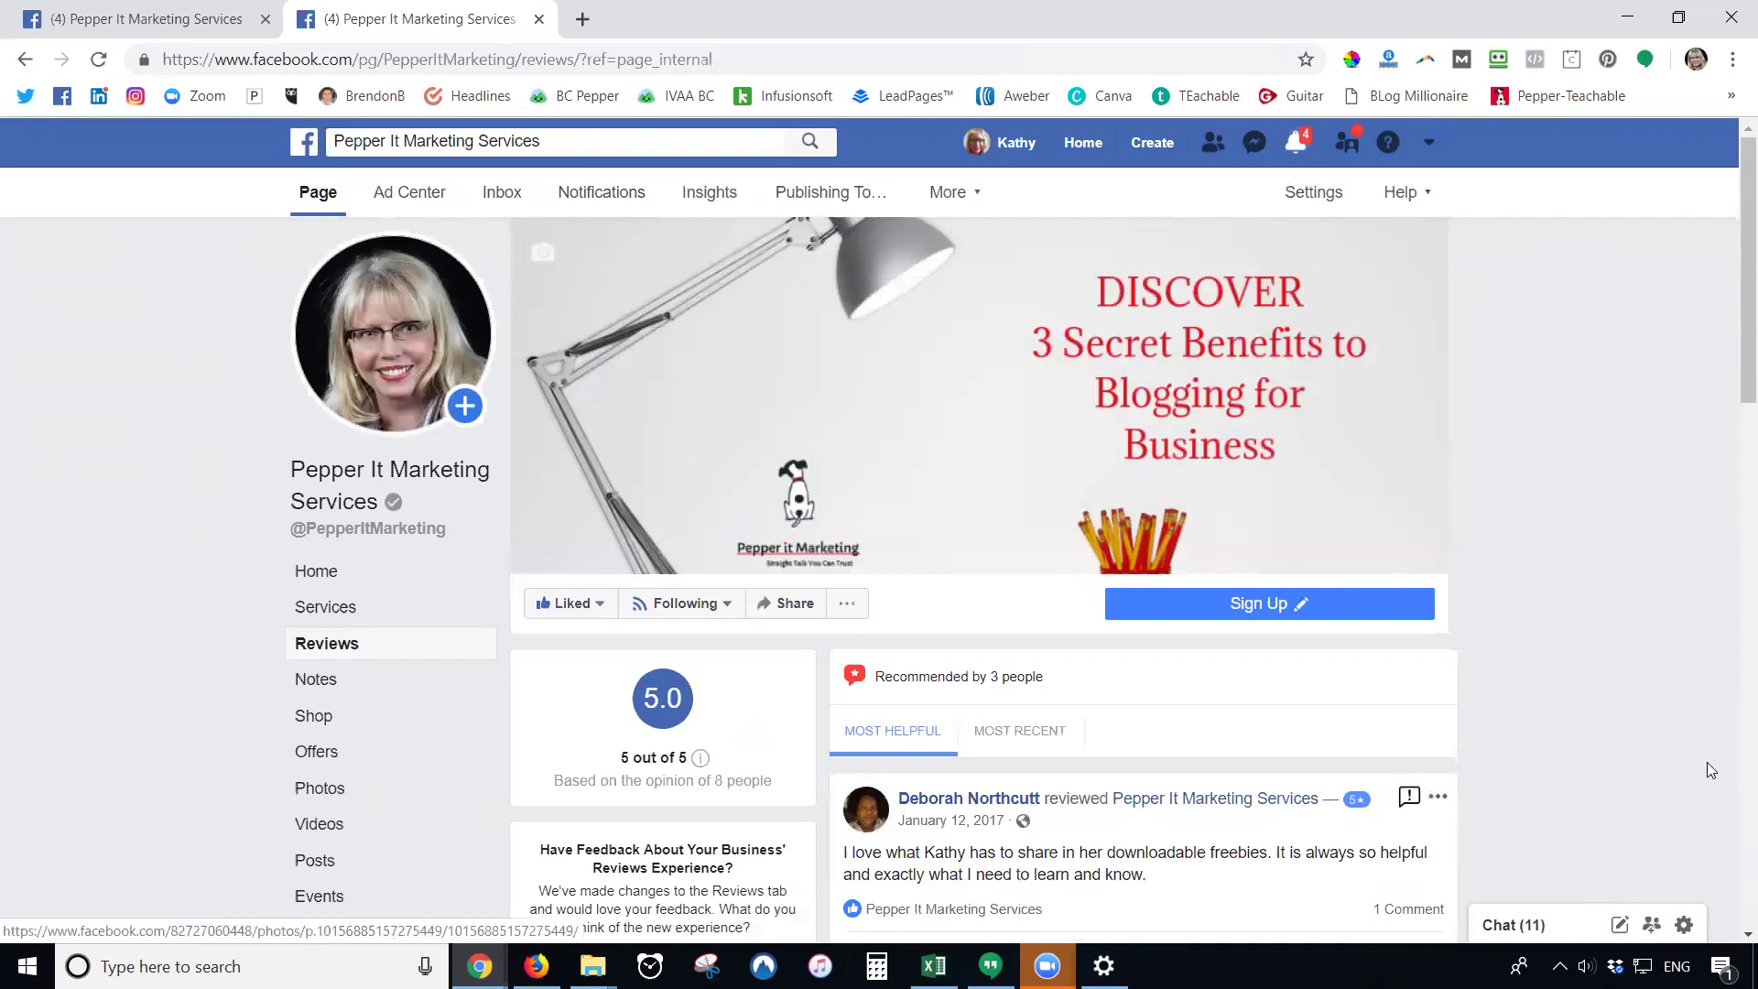
- Select the Reviews section again and look over the page's likes and replies on the reviews
scroll(308, 525, down, 3)
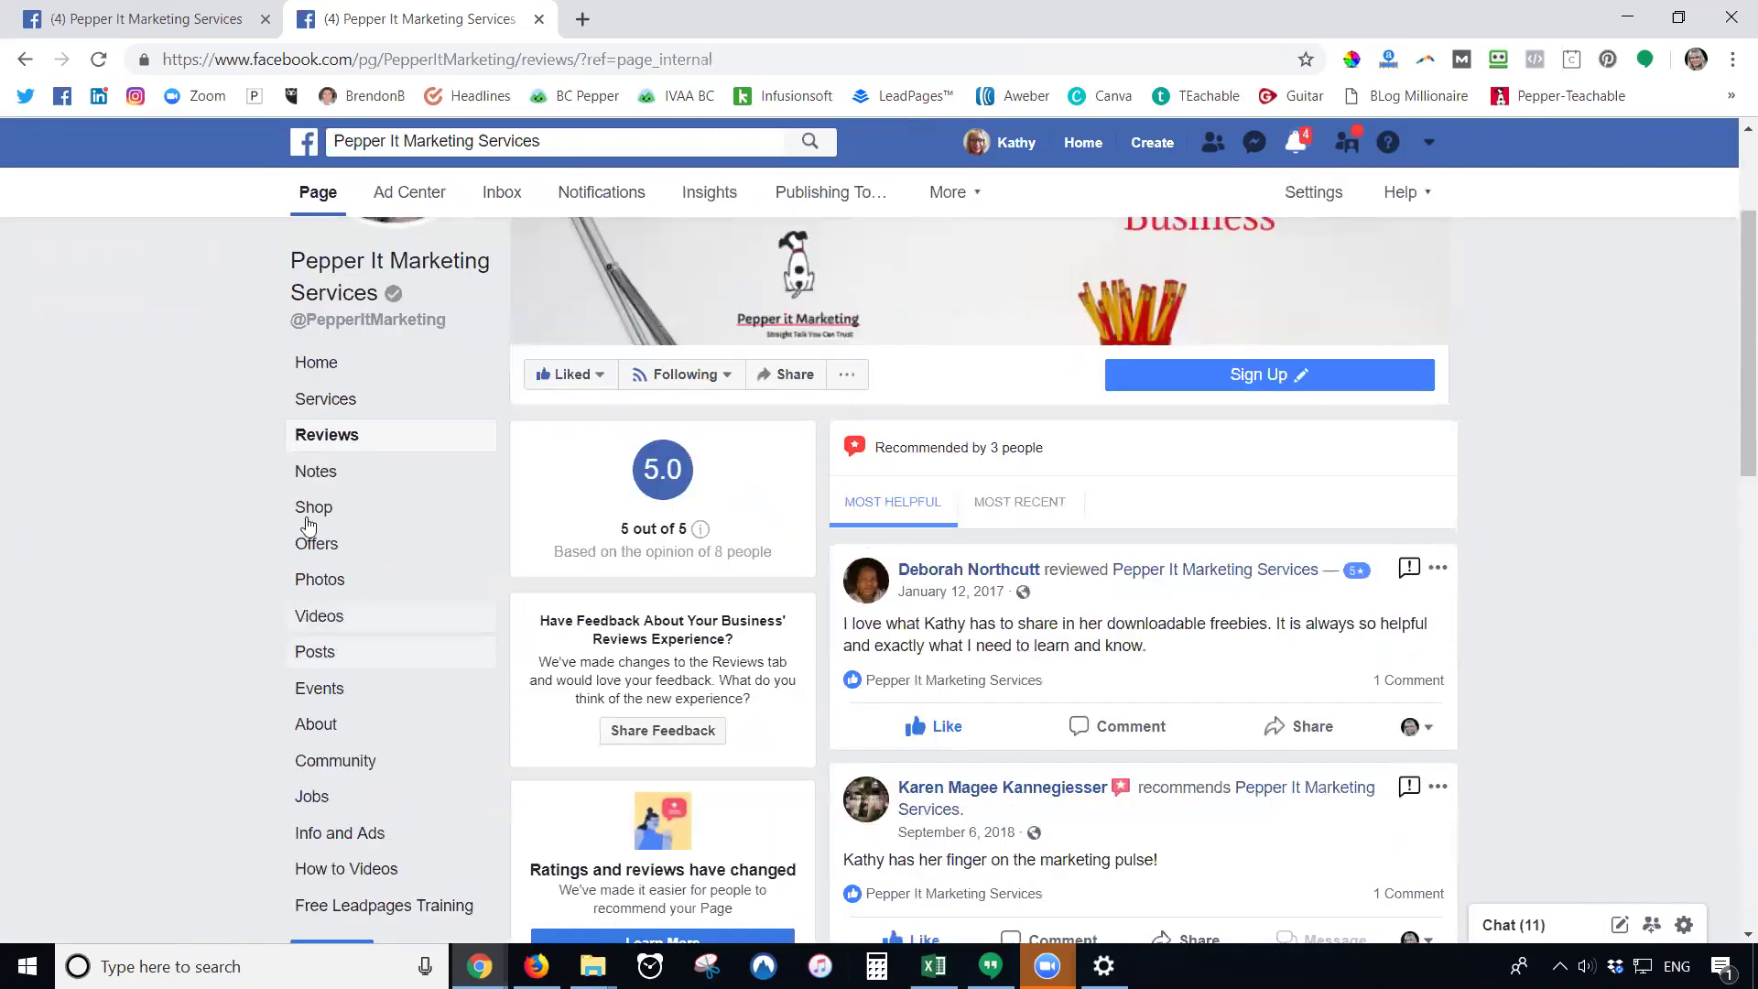
click(355, 436)
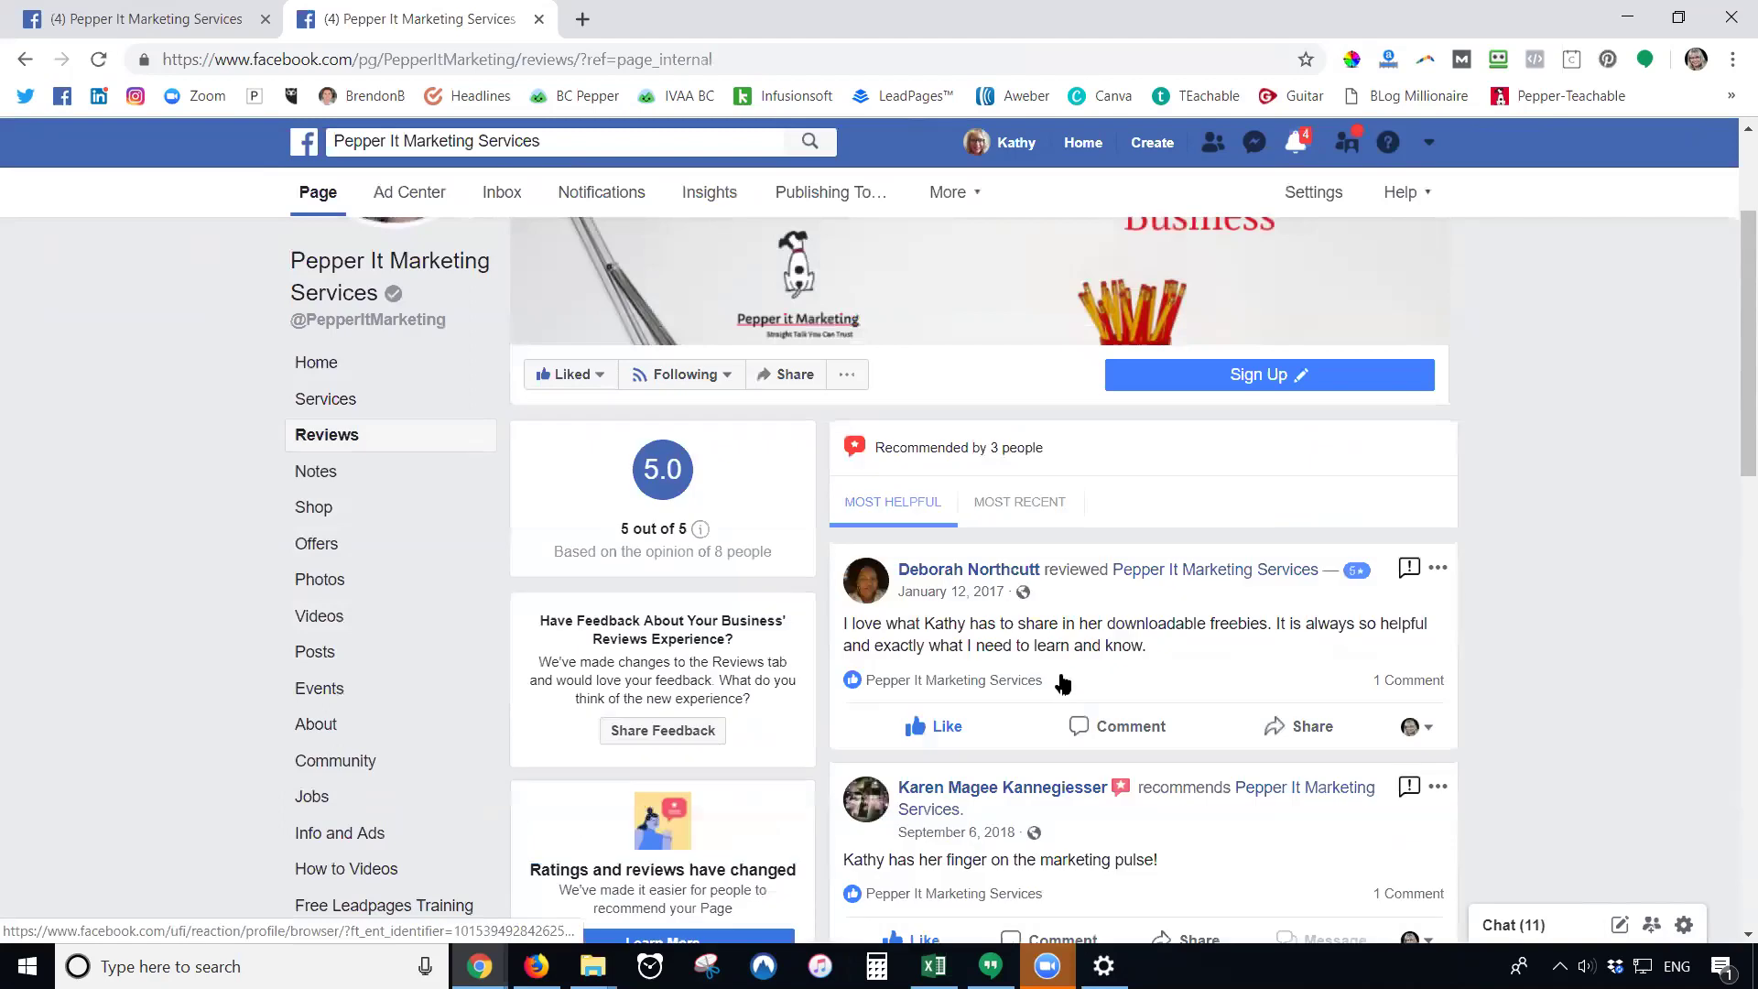
scroll(1064, 571, down, 8)
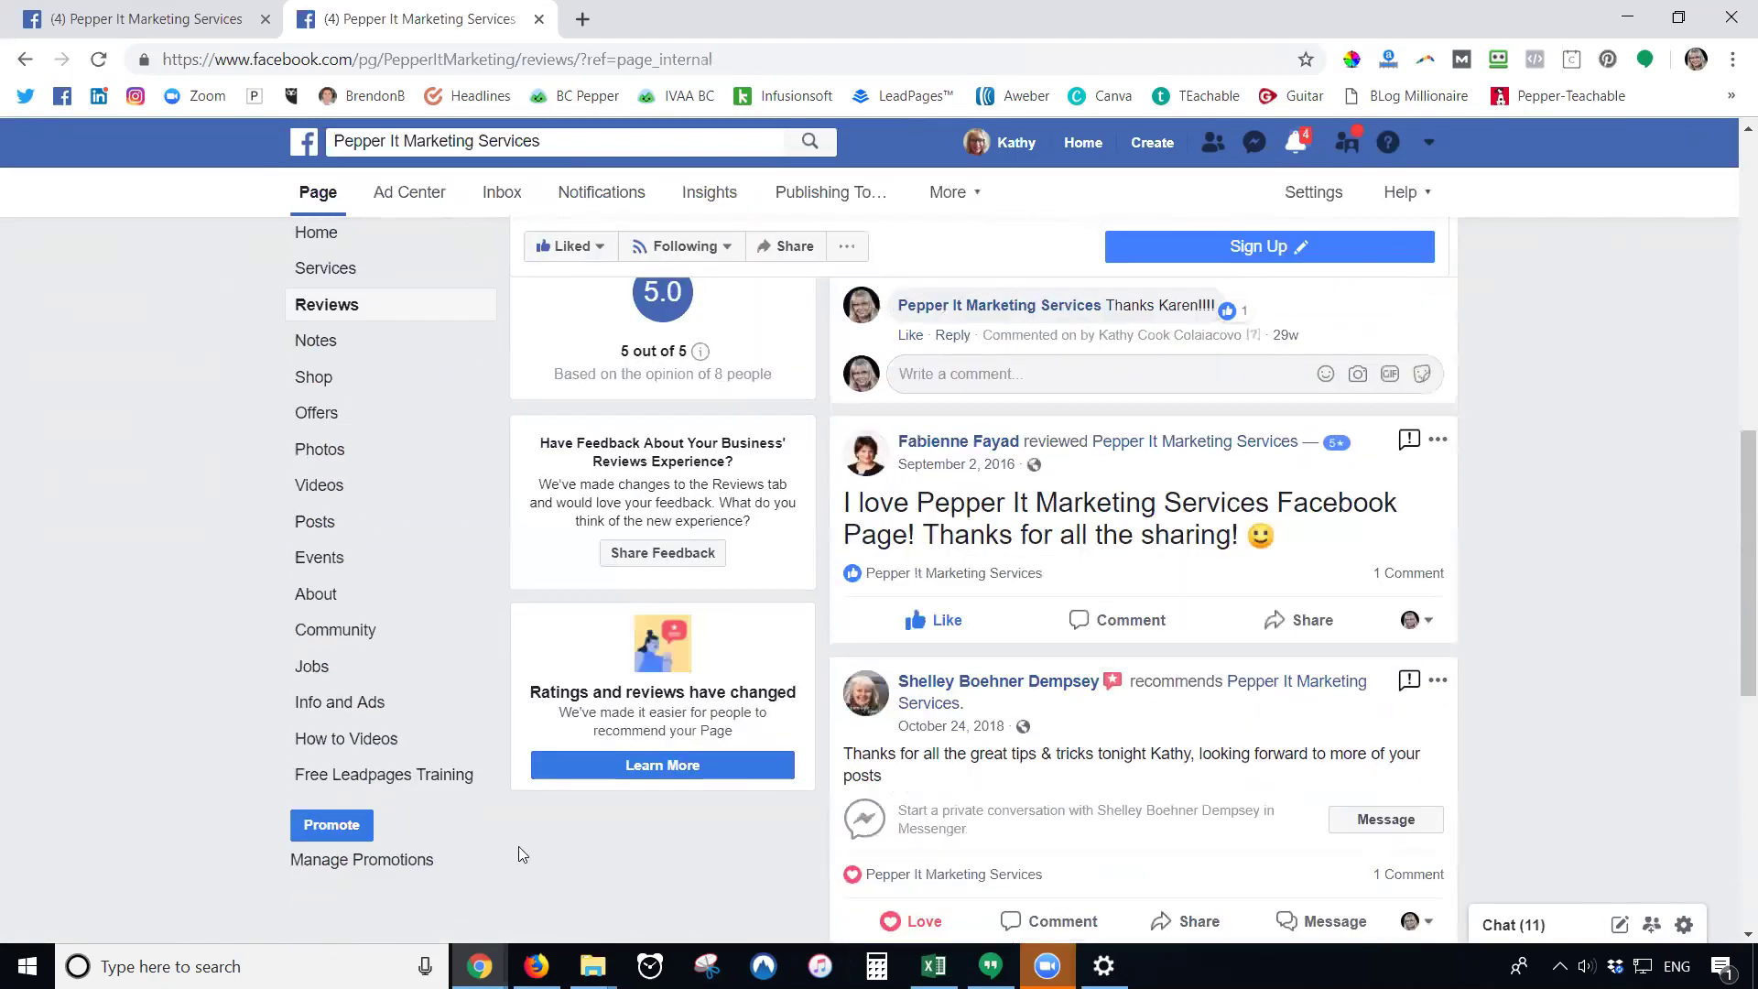
scroll(518, 846, up, 3)
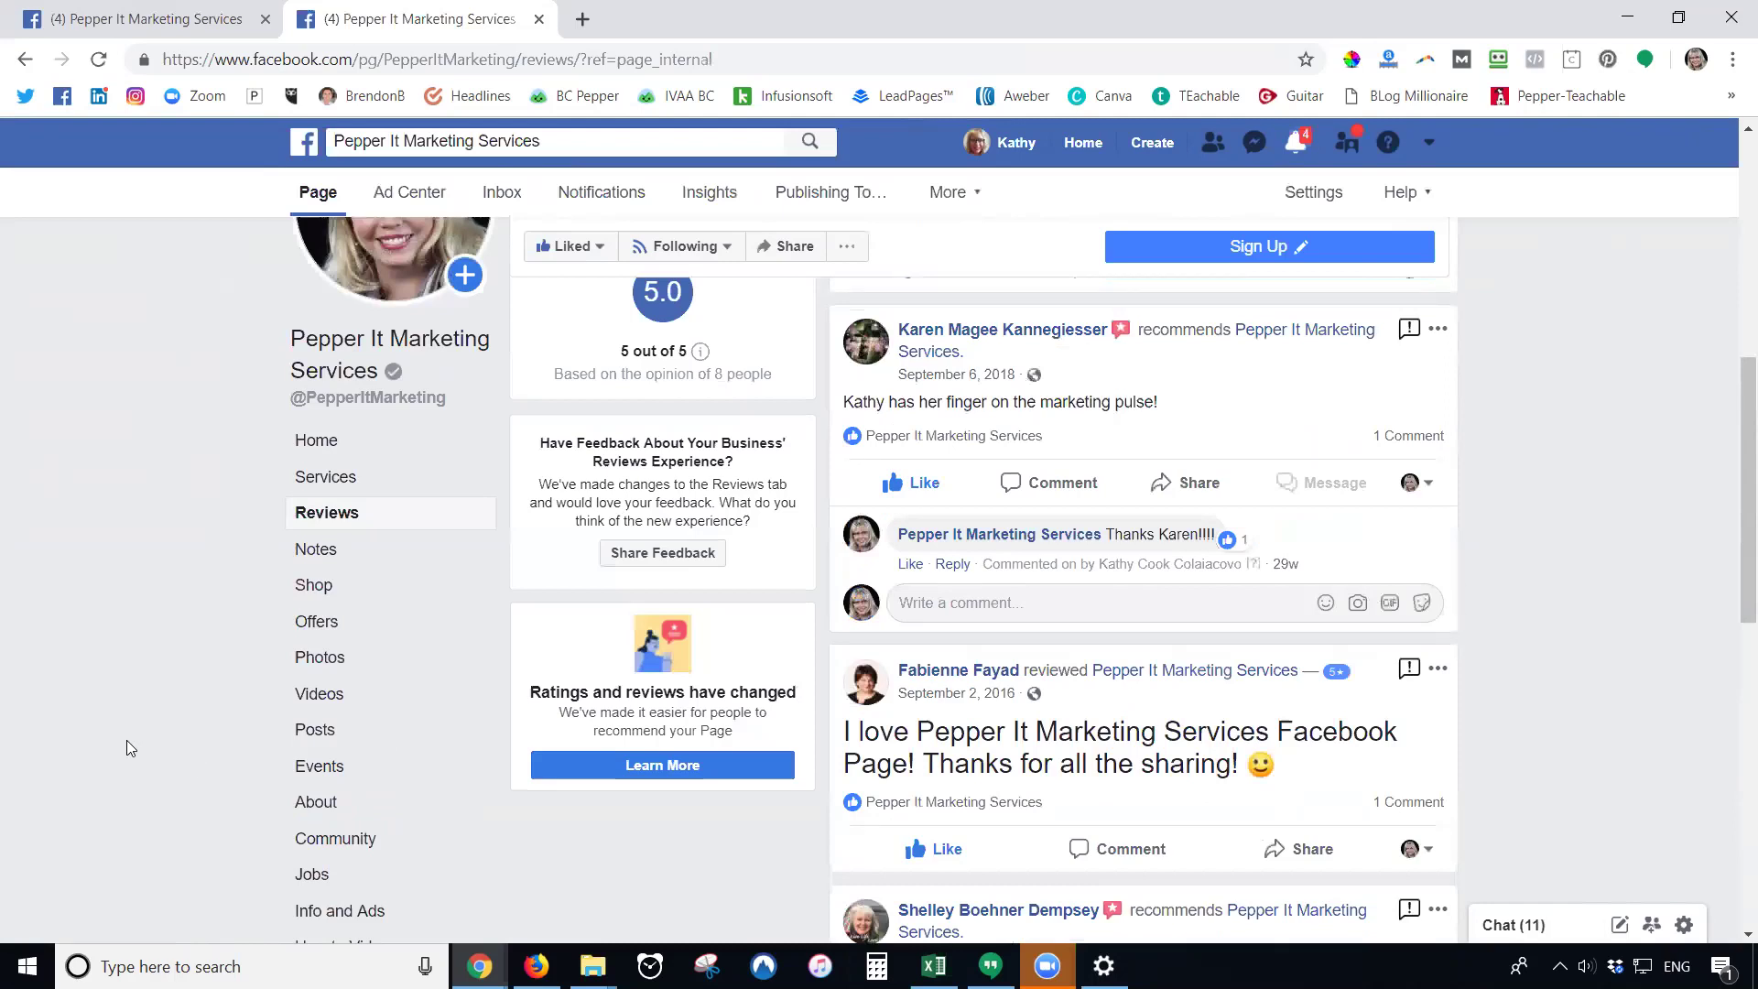
scroll(108, 392, up, 5)
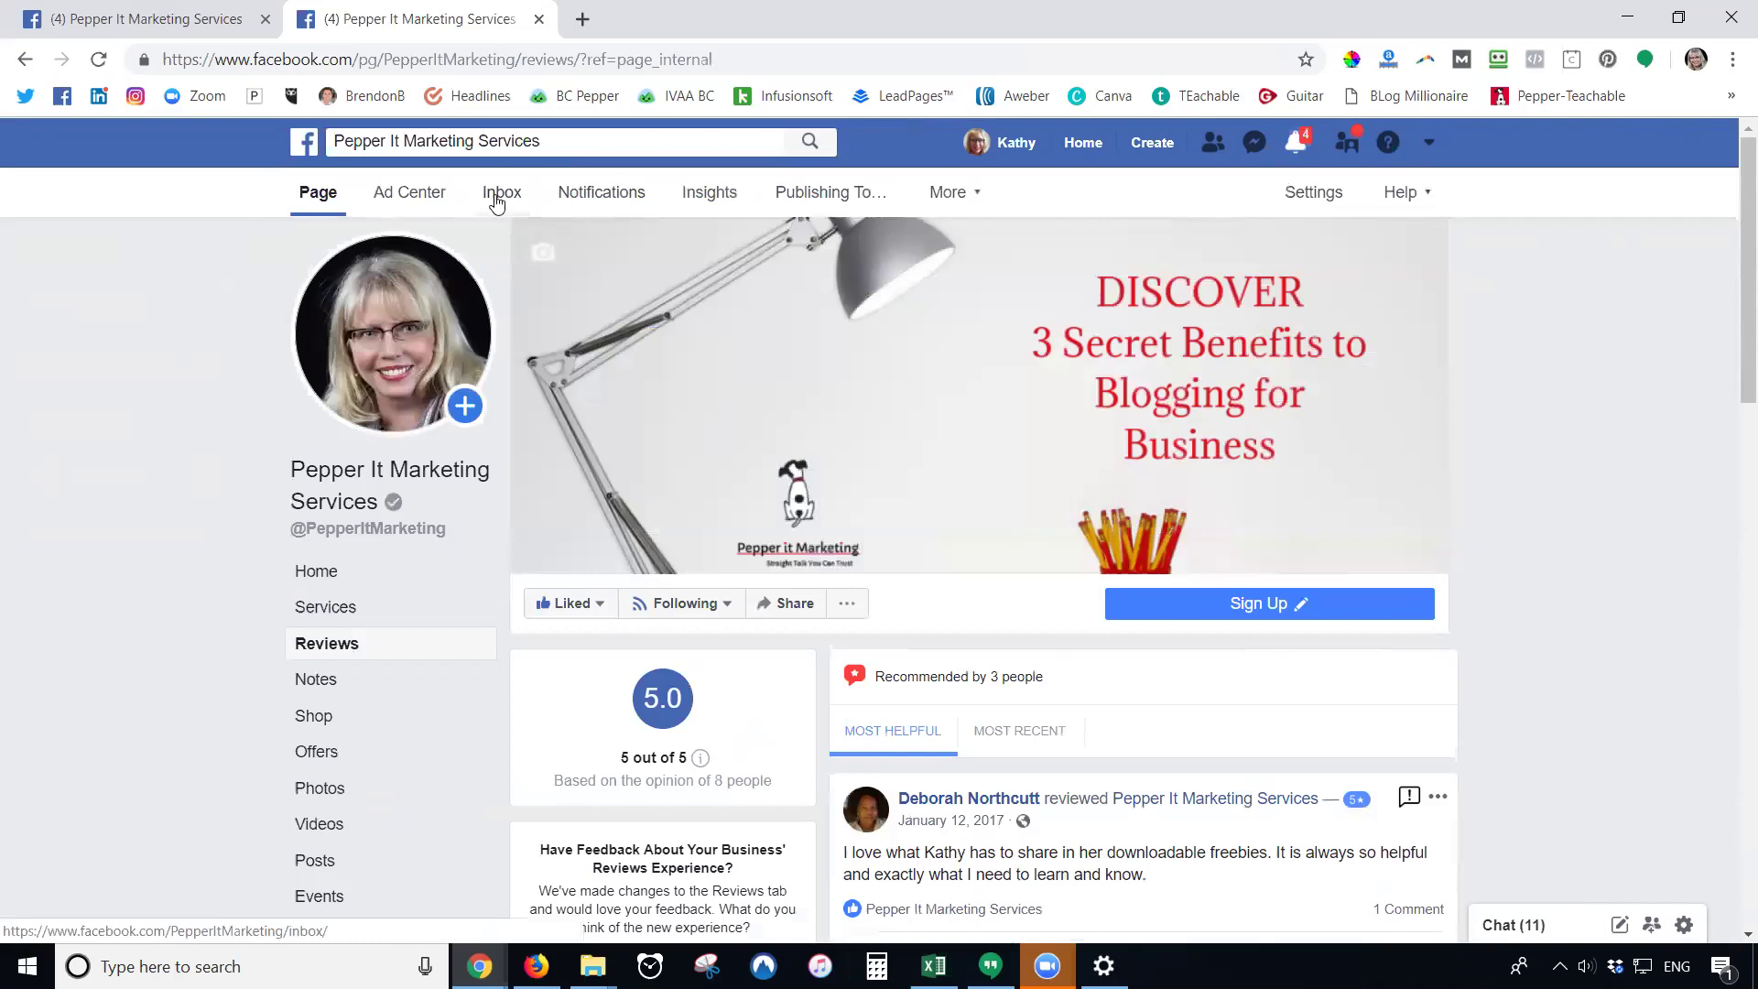
scroll(376, 810, down, 2)
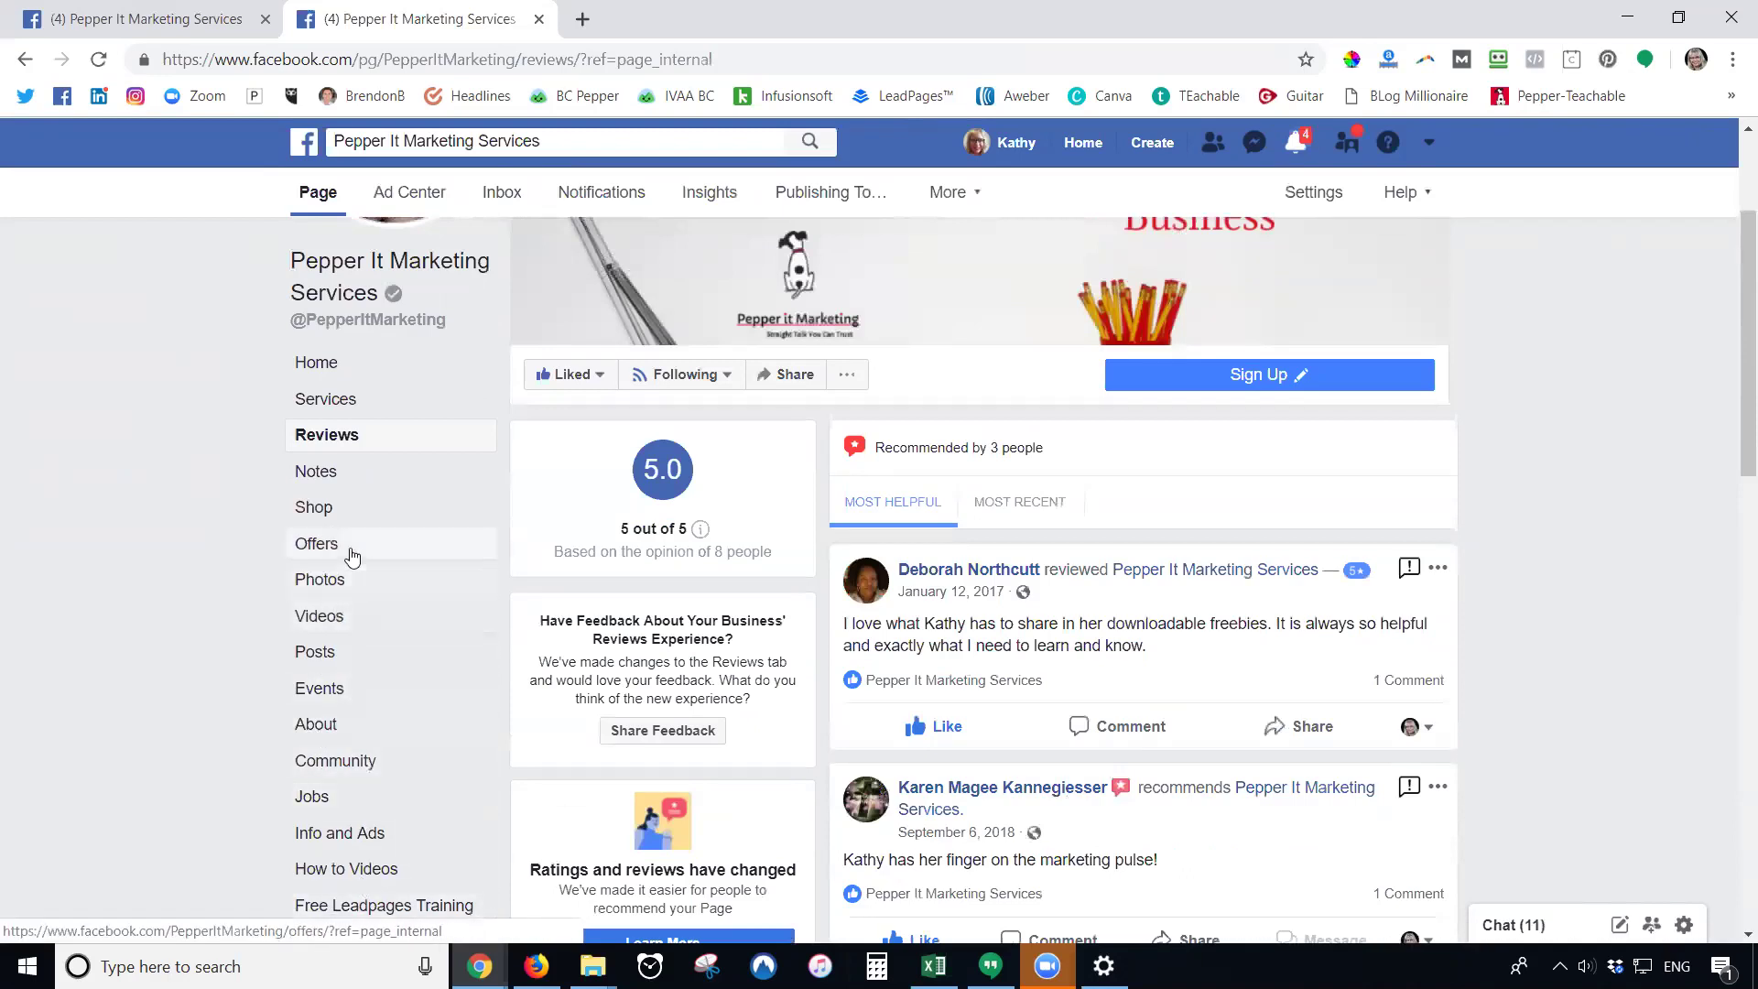
scroll(399, 645, down, 1)
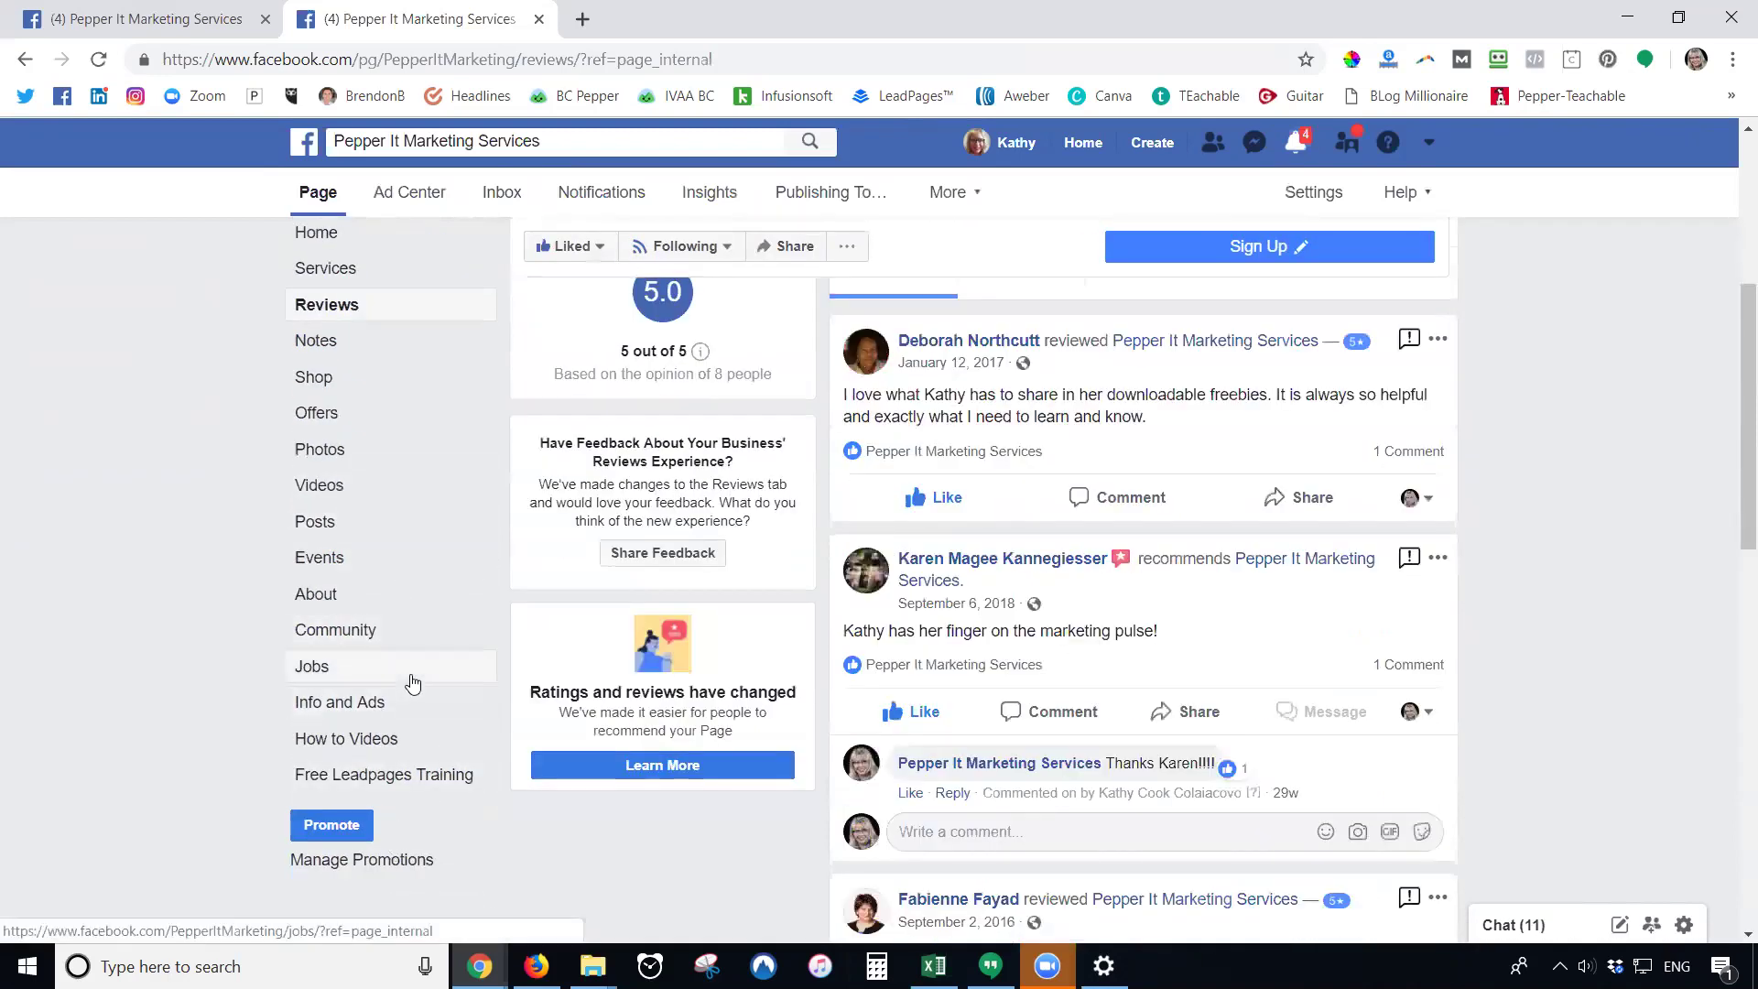
scroll(417, 698, up, 2)
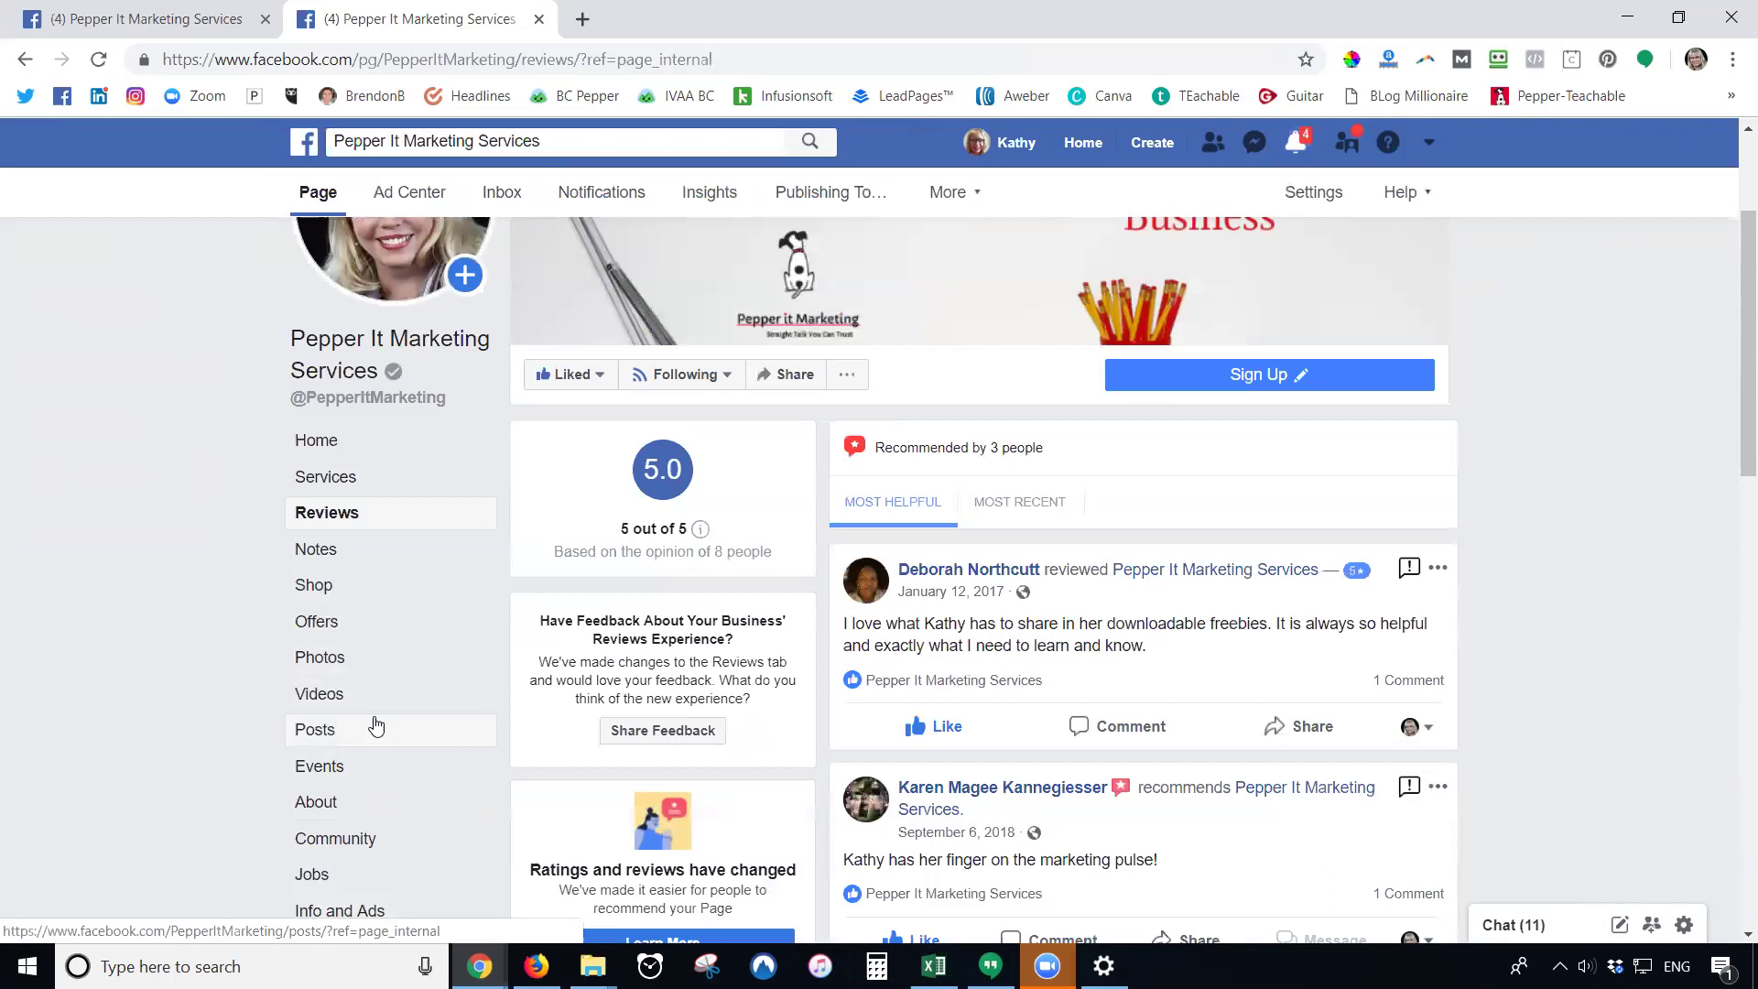
scroll(1609, 520, up, 2)
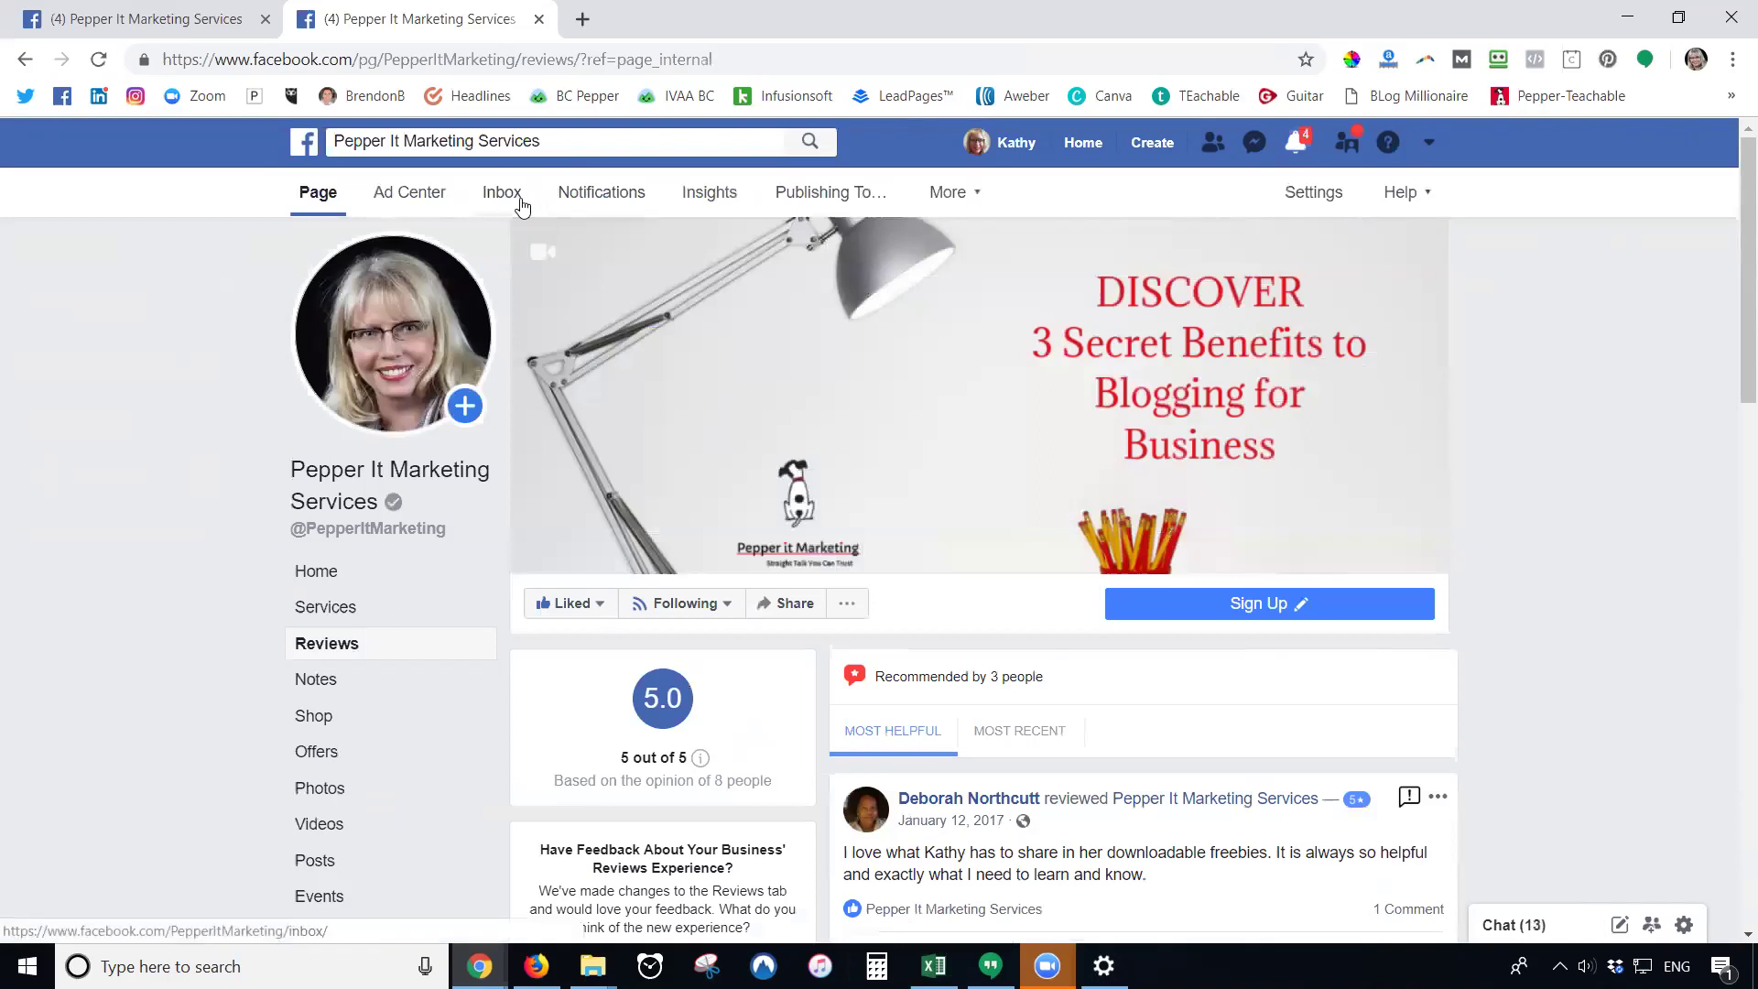
scroll(339, 724, down, 3)
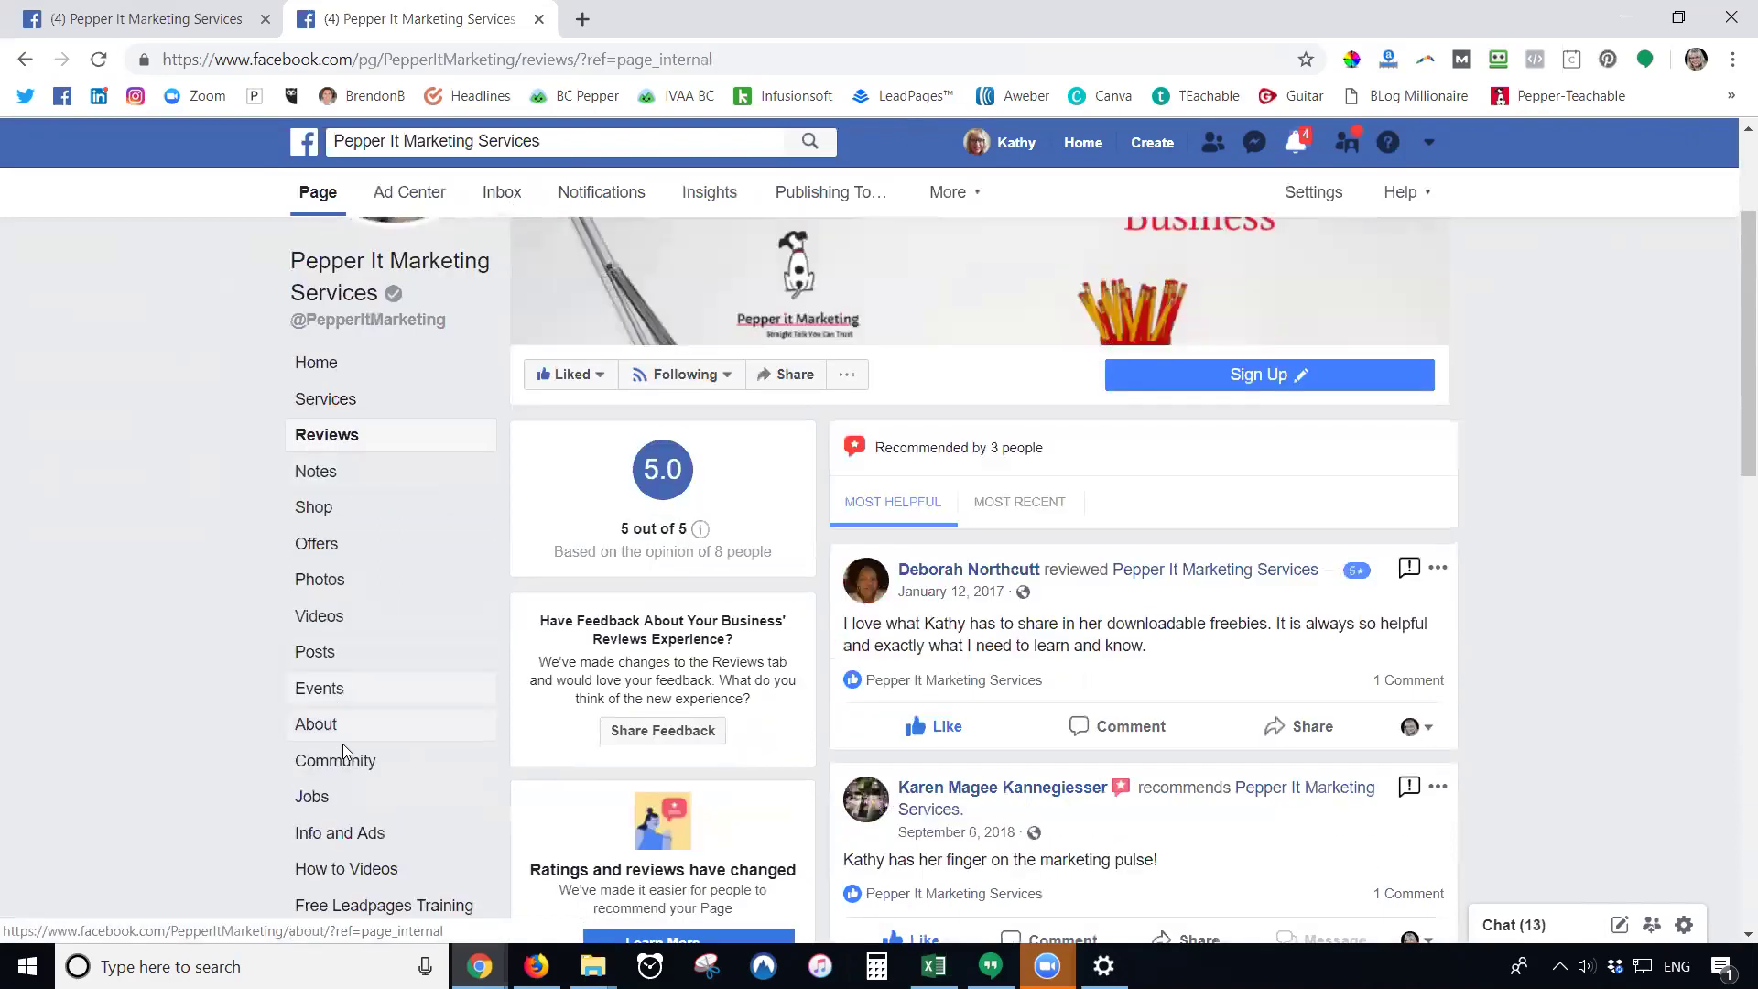
scroll(233, 772, up, 3)
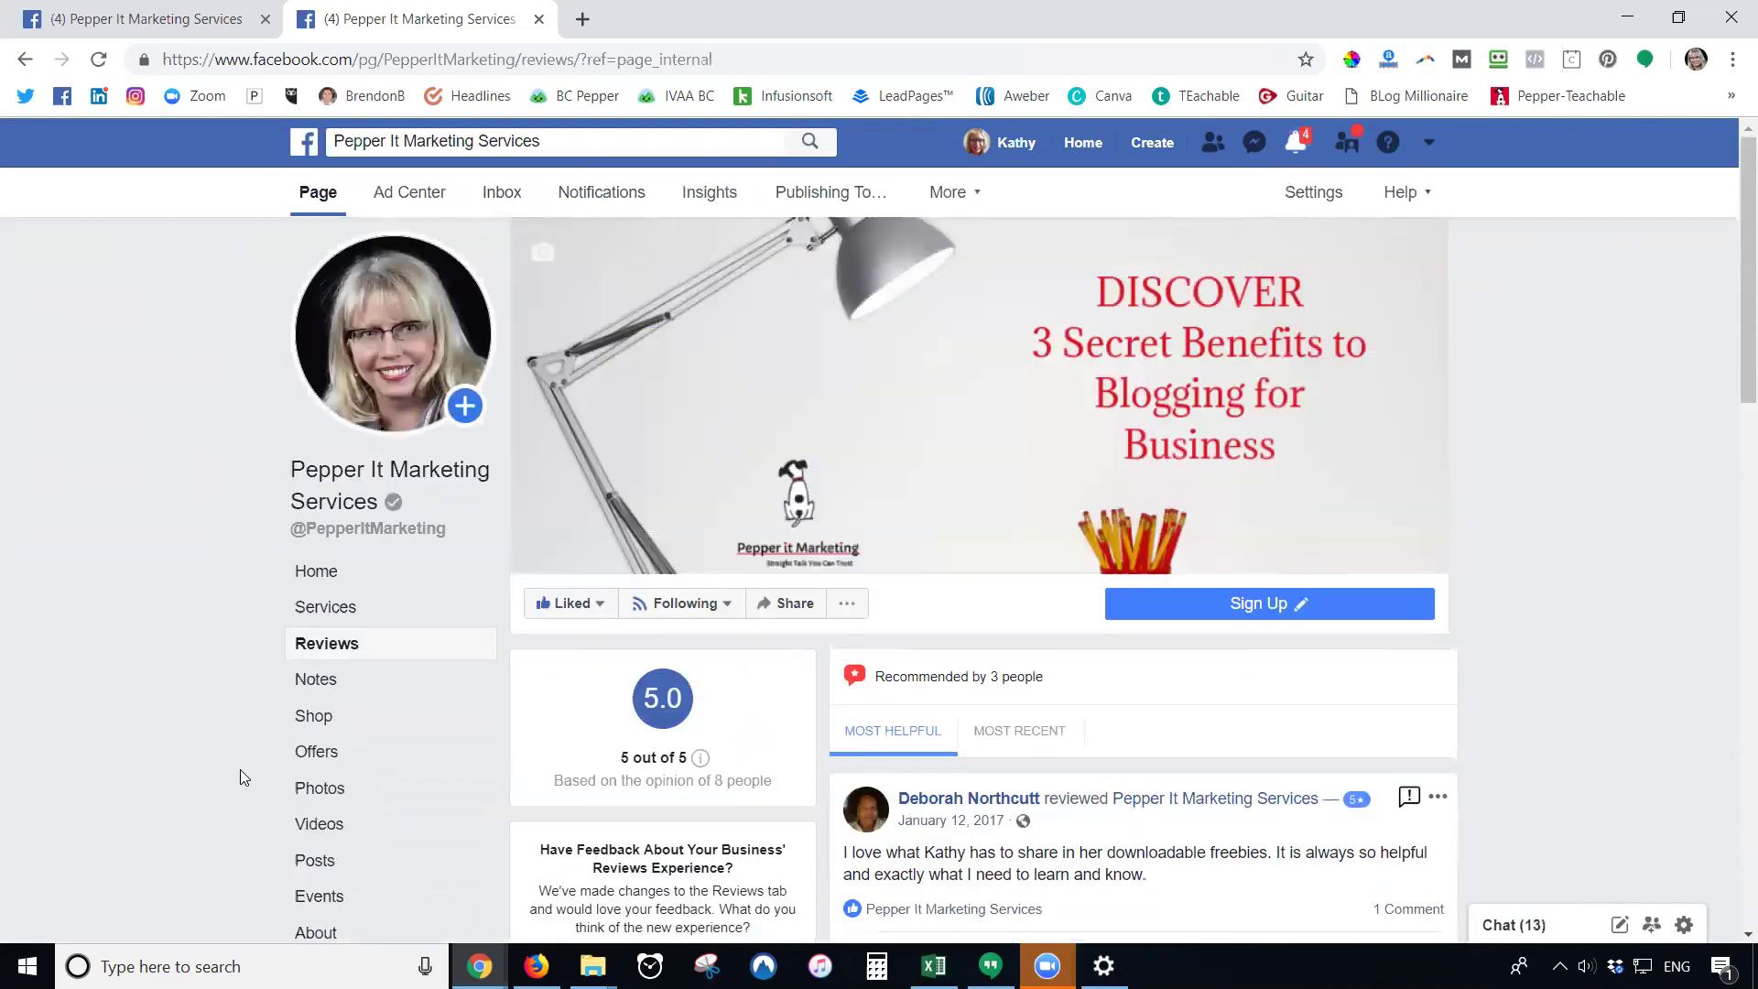